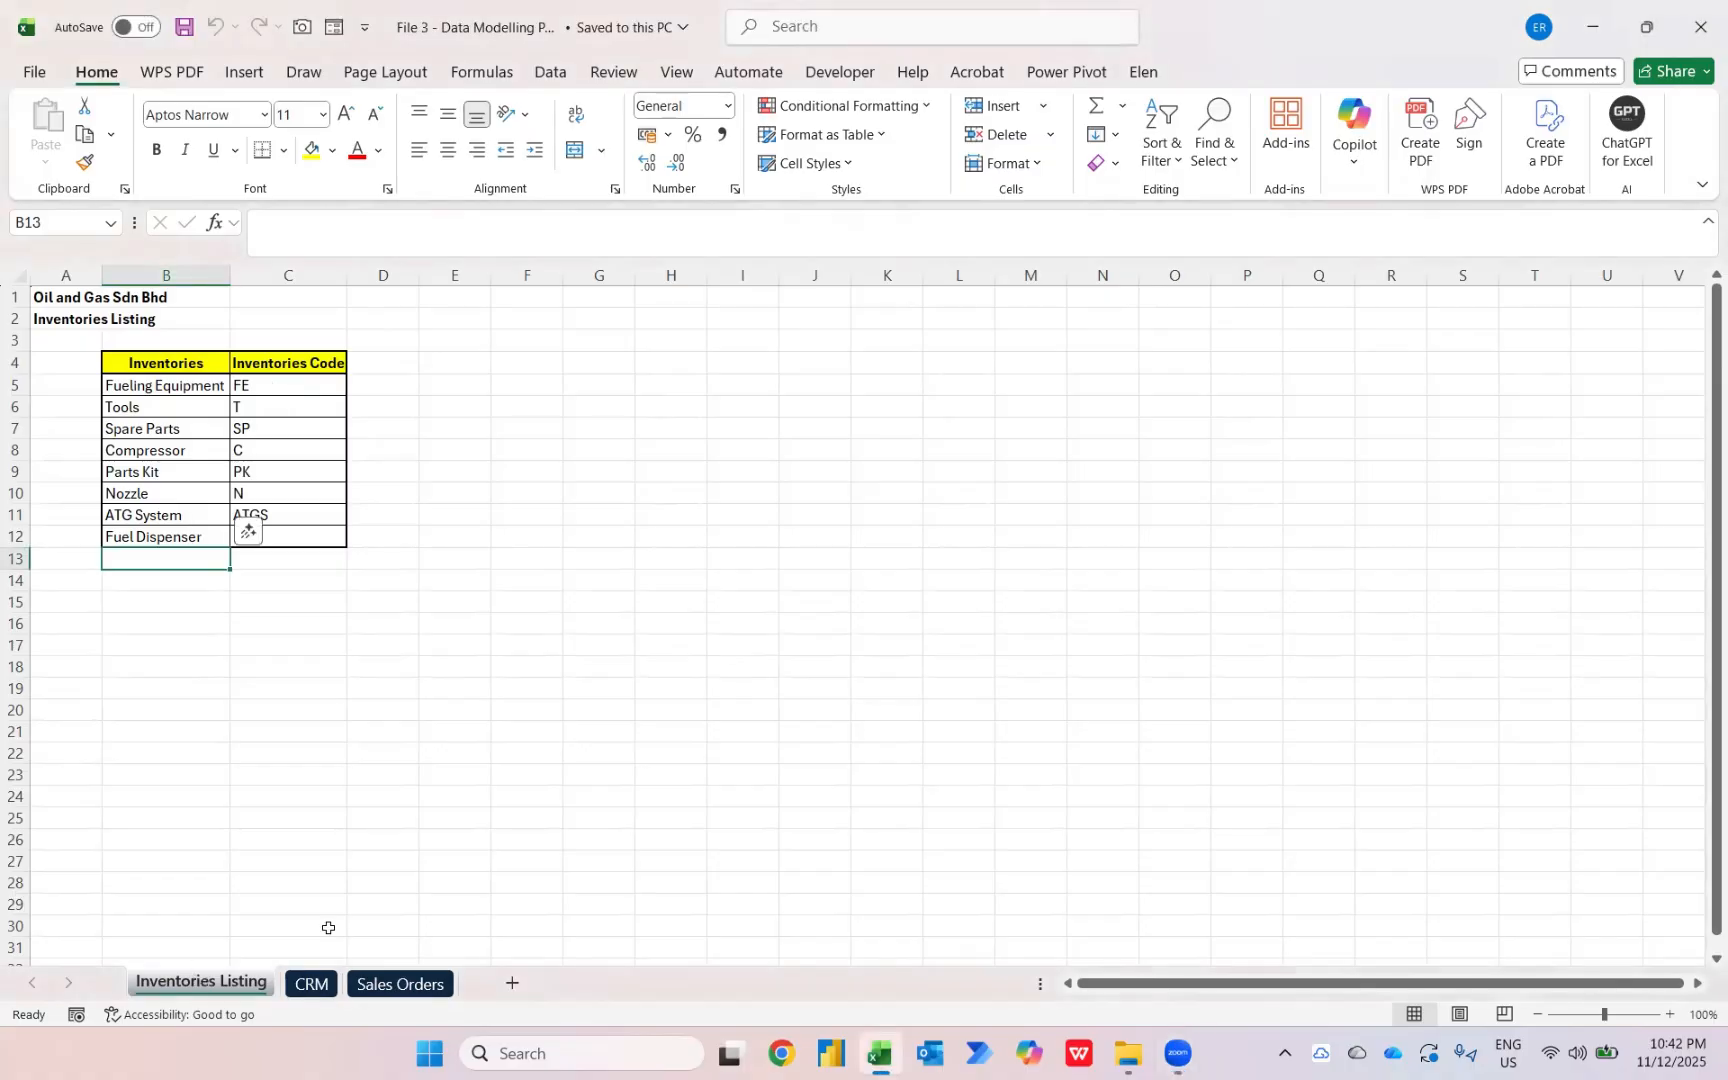
Review the CRM customer table and the Sales Orders sheet of the source workbook.
key(ctrl+Page_Down)
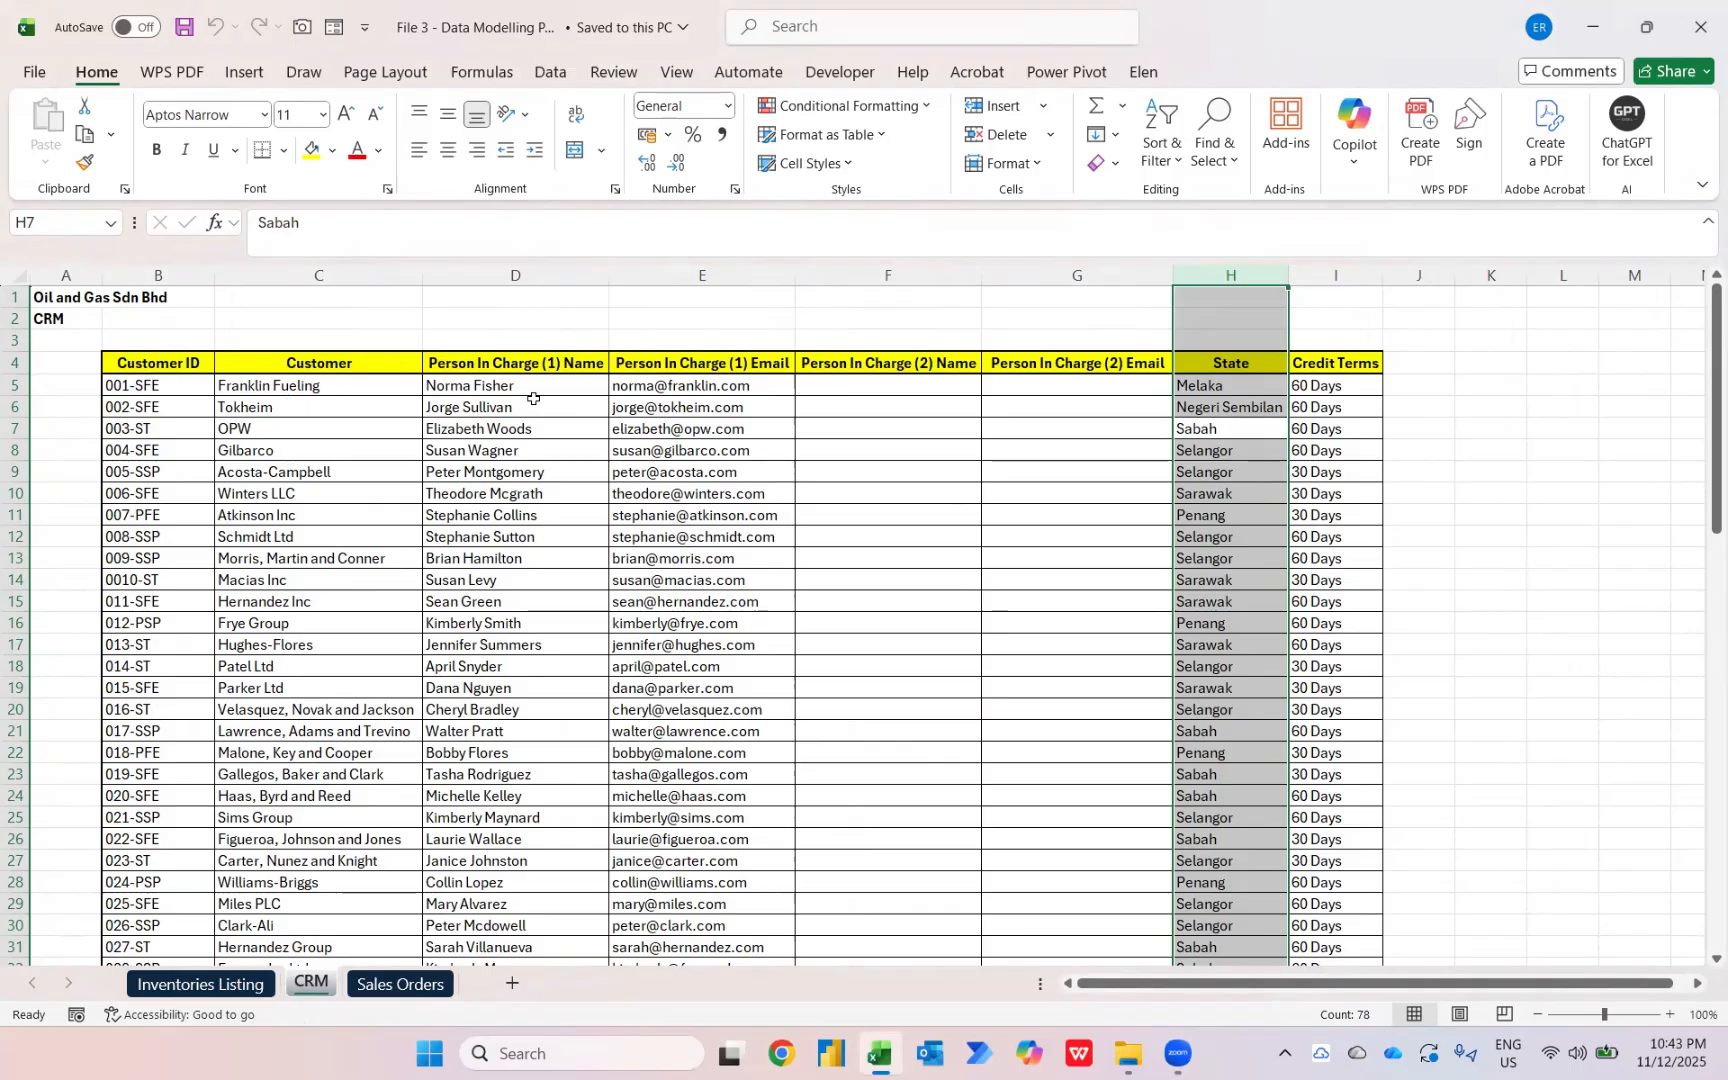
click(1183, 413)
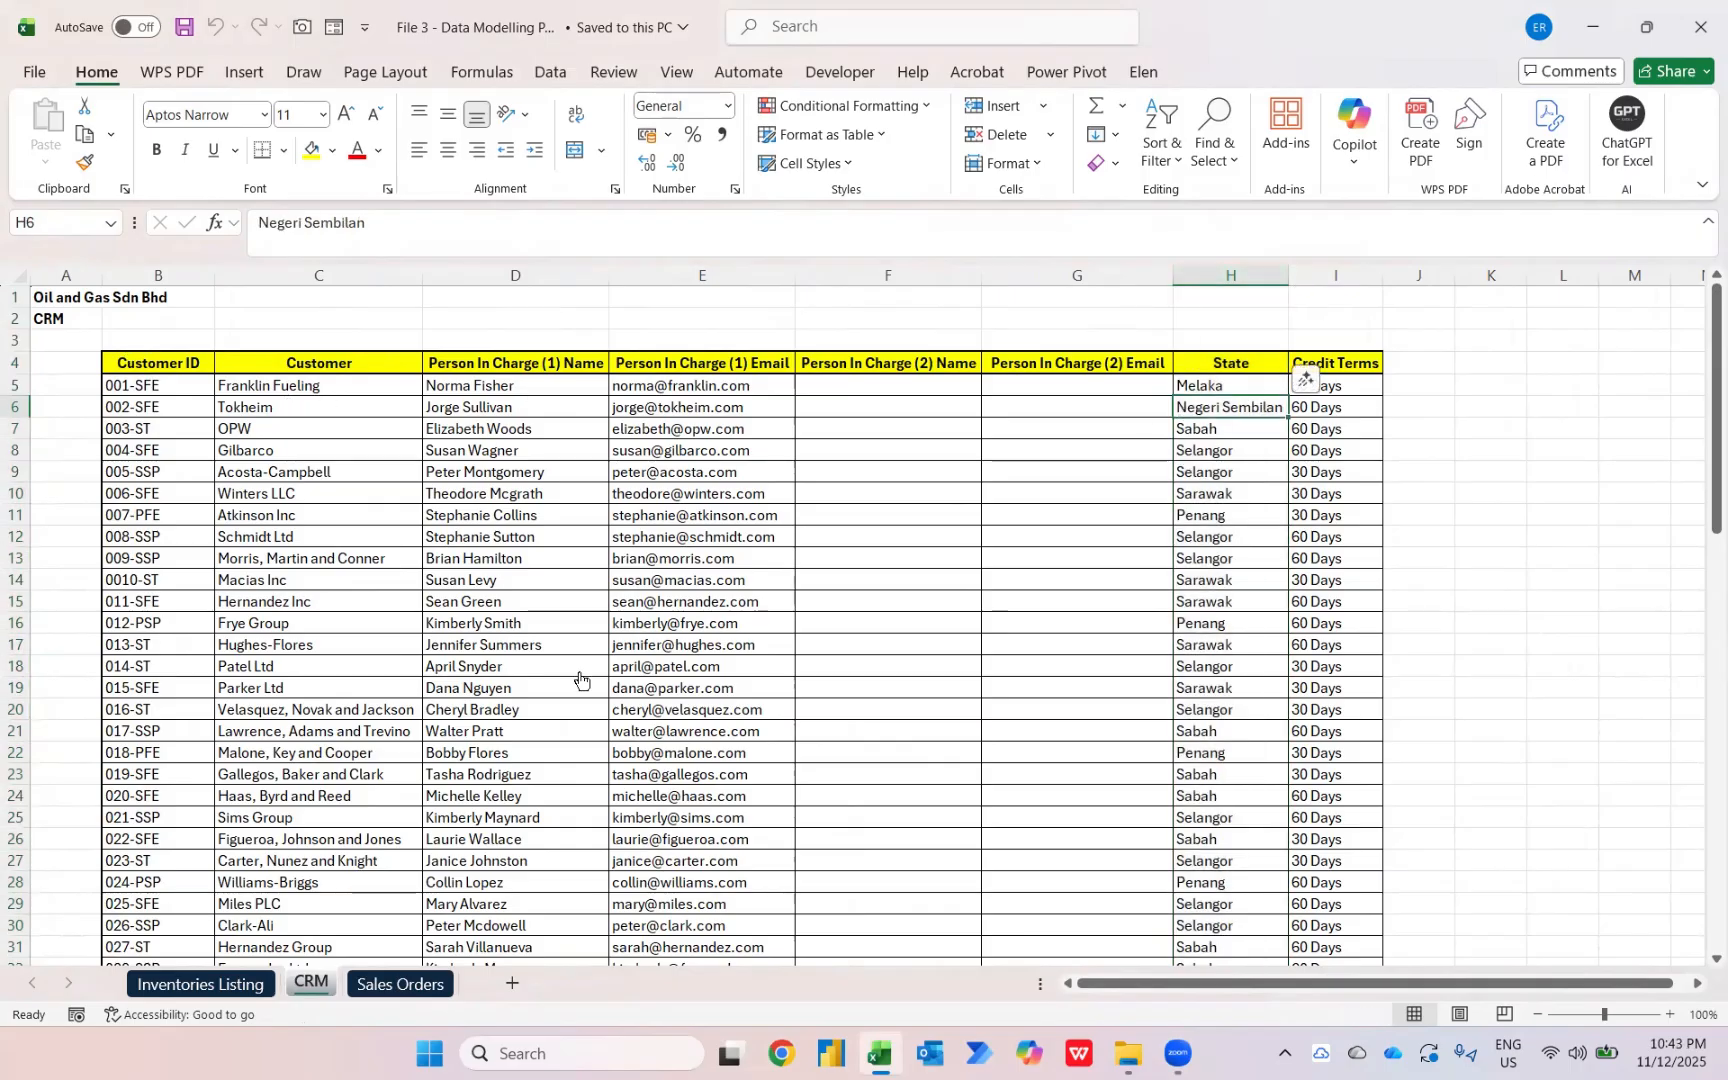
click(392, 983)
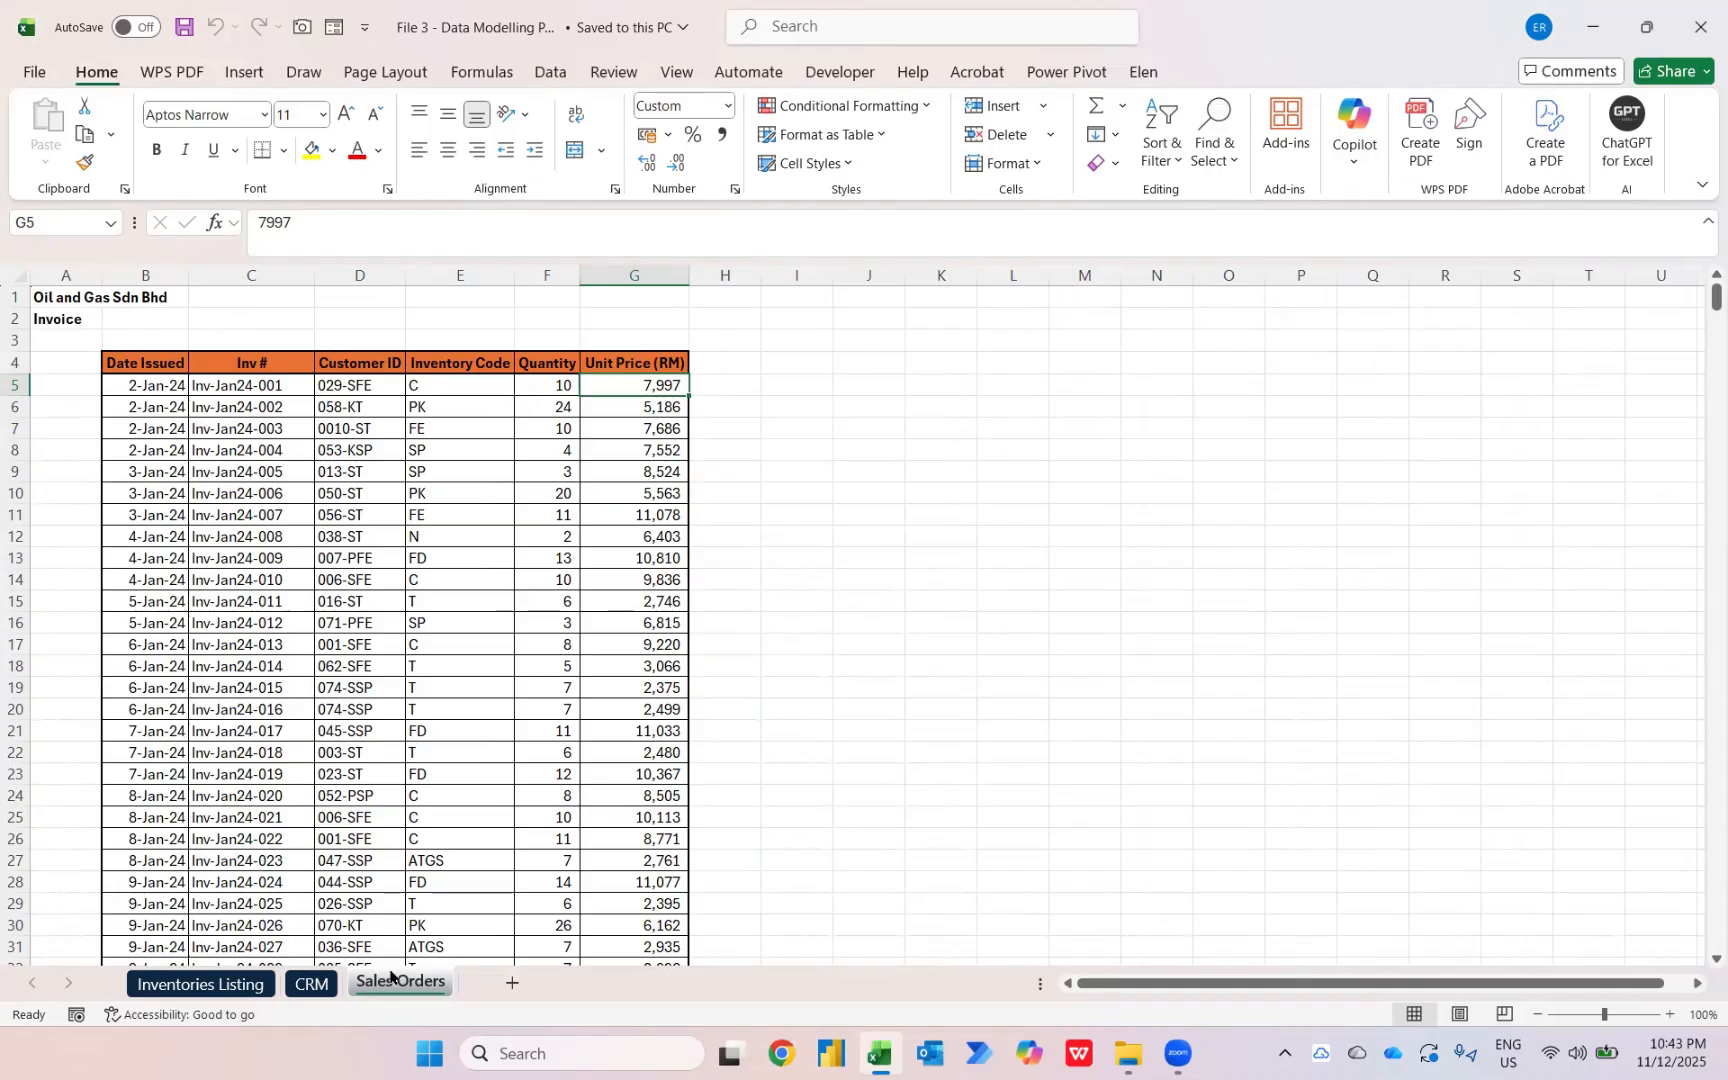
Create a new blank workbook and start a data import from an Excel workbook file.
key(ctrl+n)
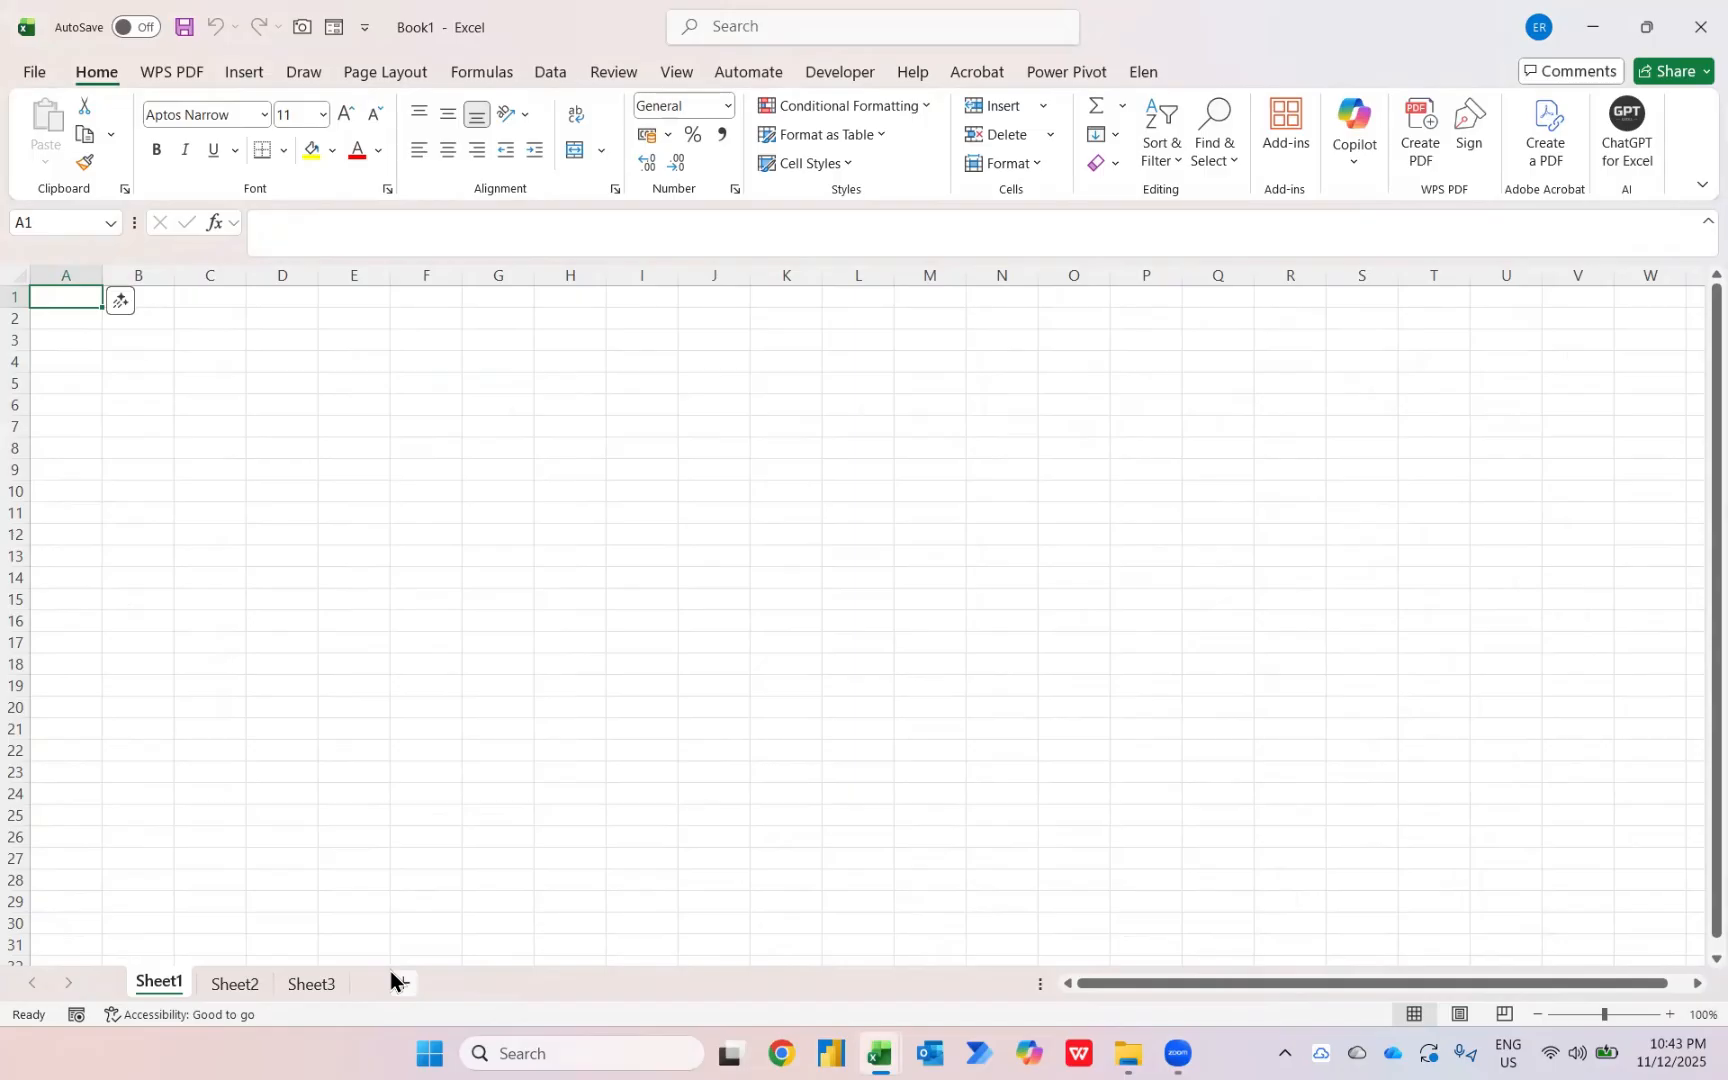
click(369, 528)
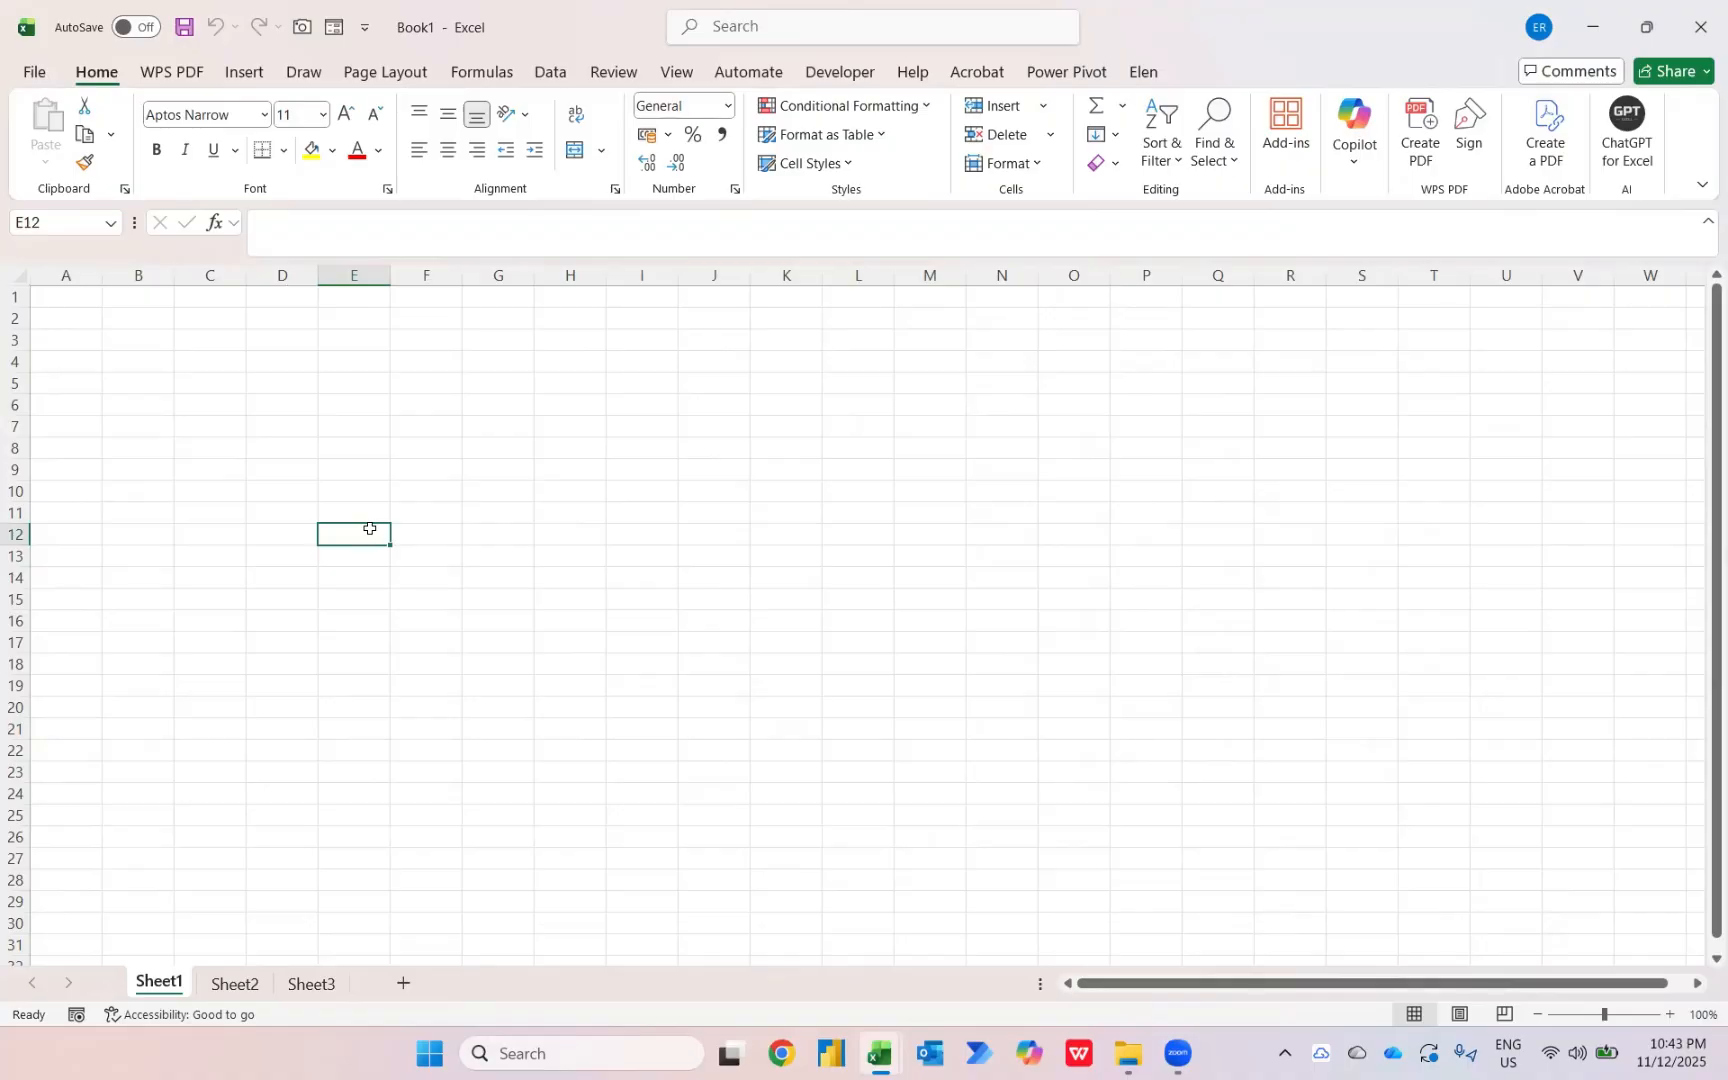
key(alt)
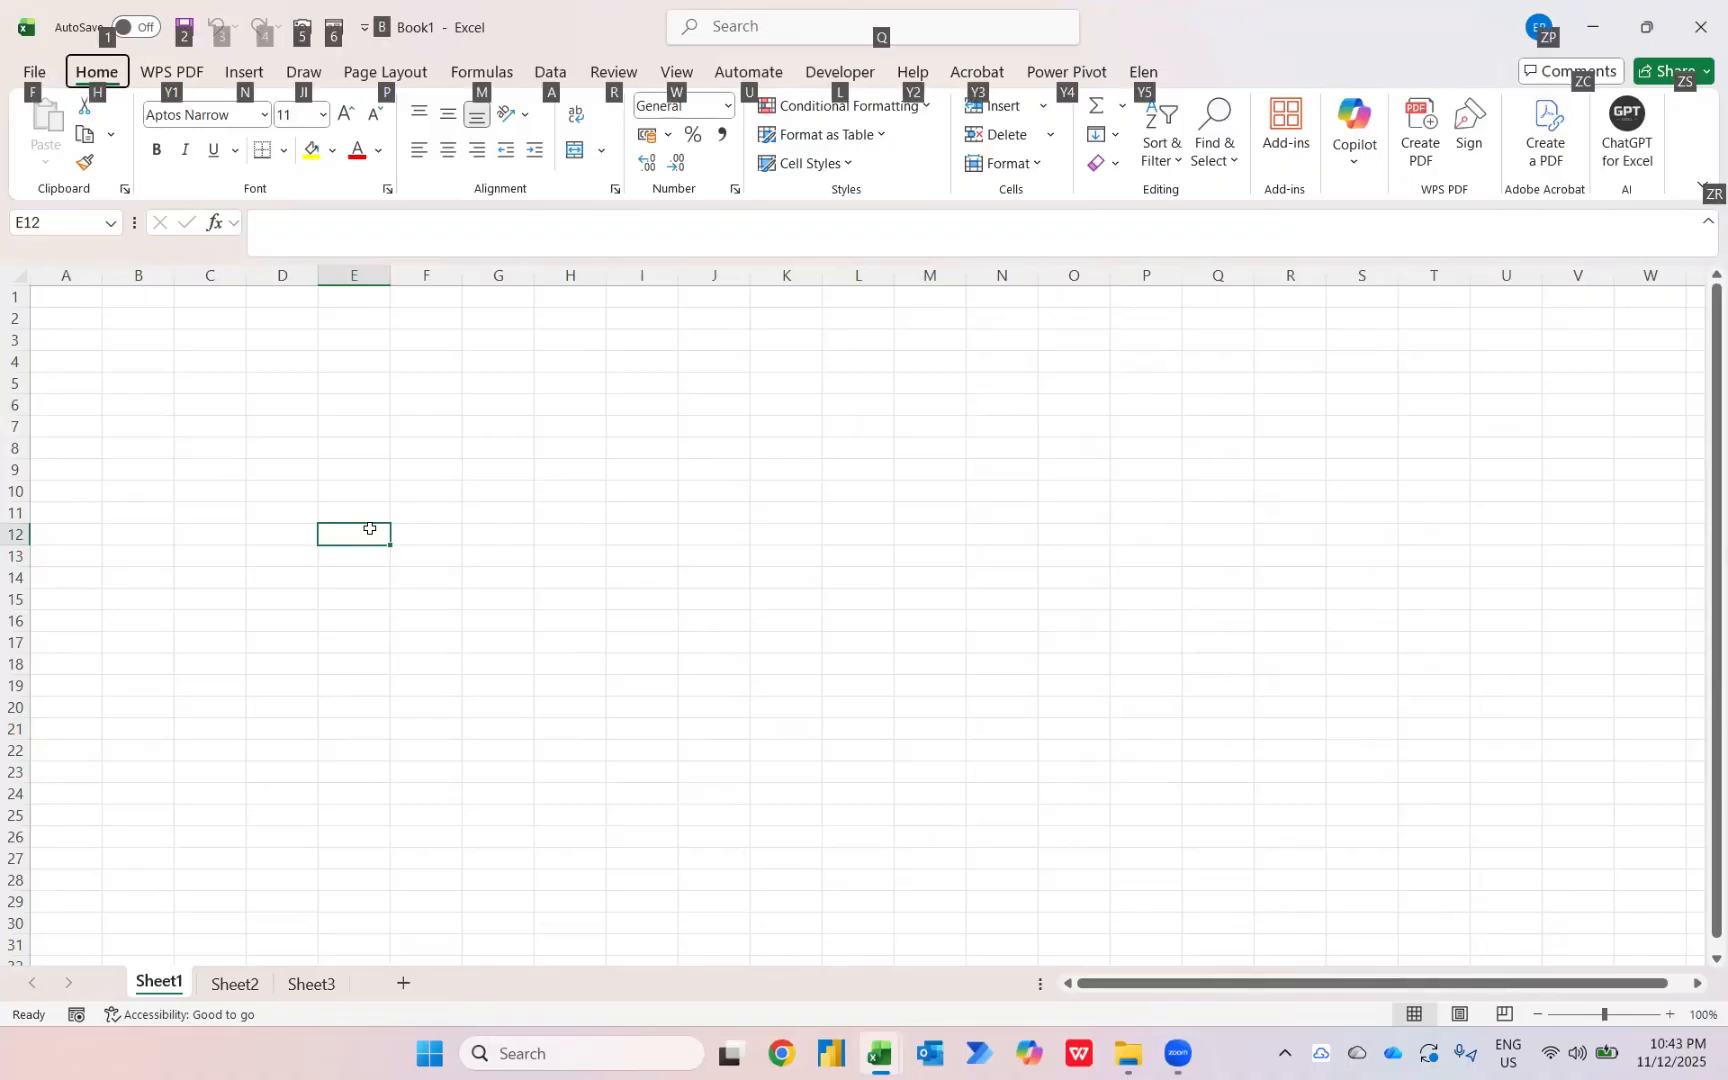
key(a)
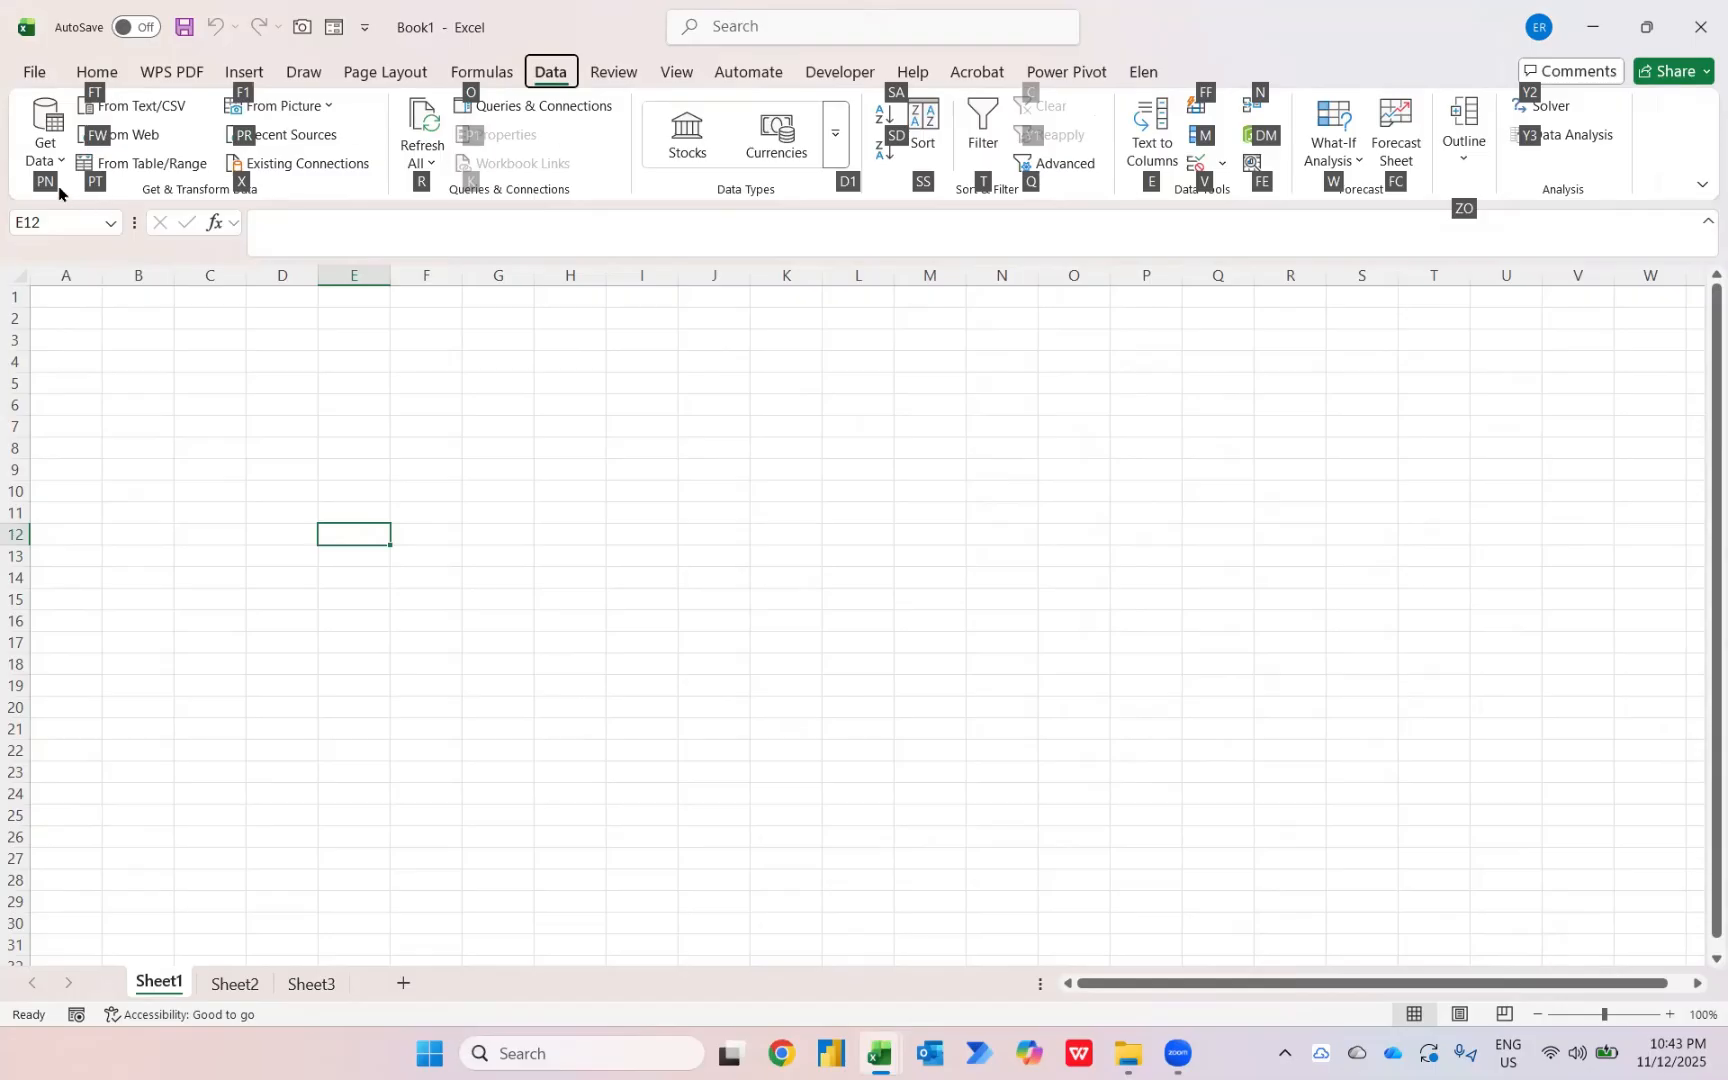
click(25, 143)
mouse_move(62, 245)
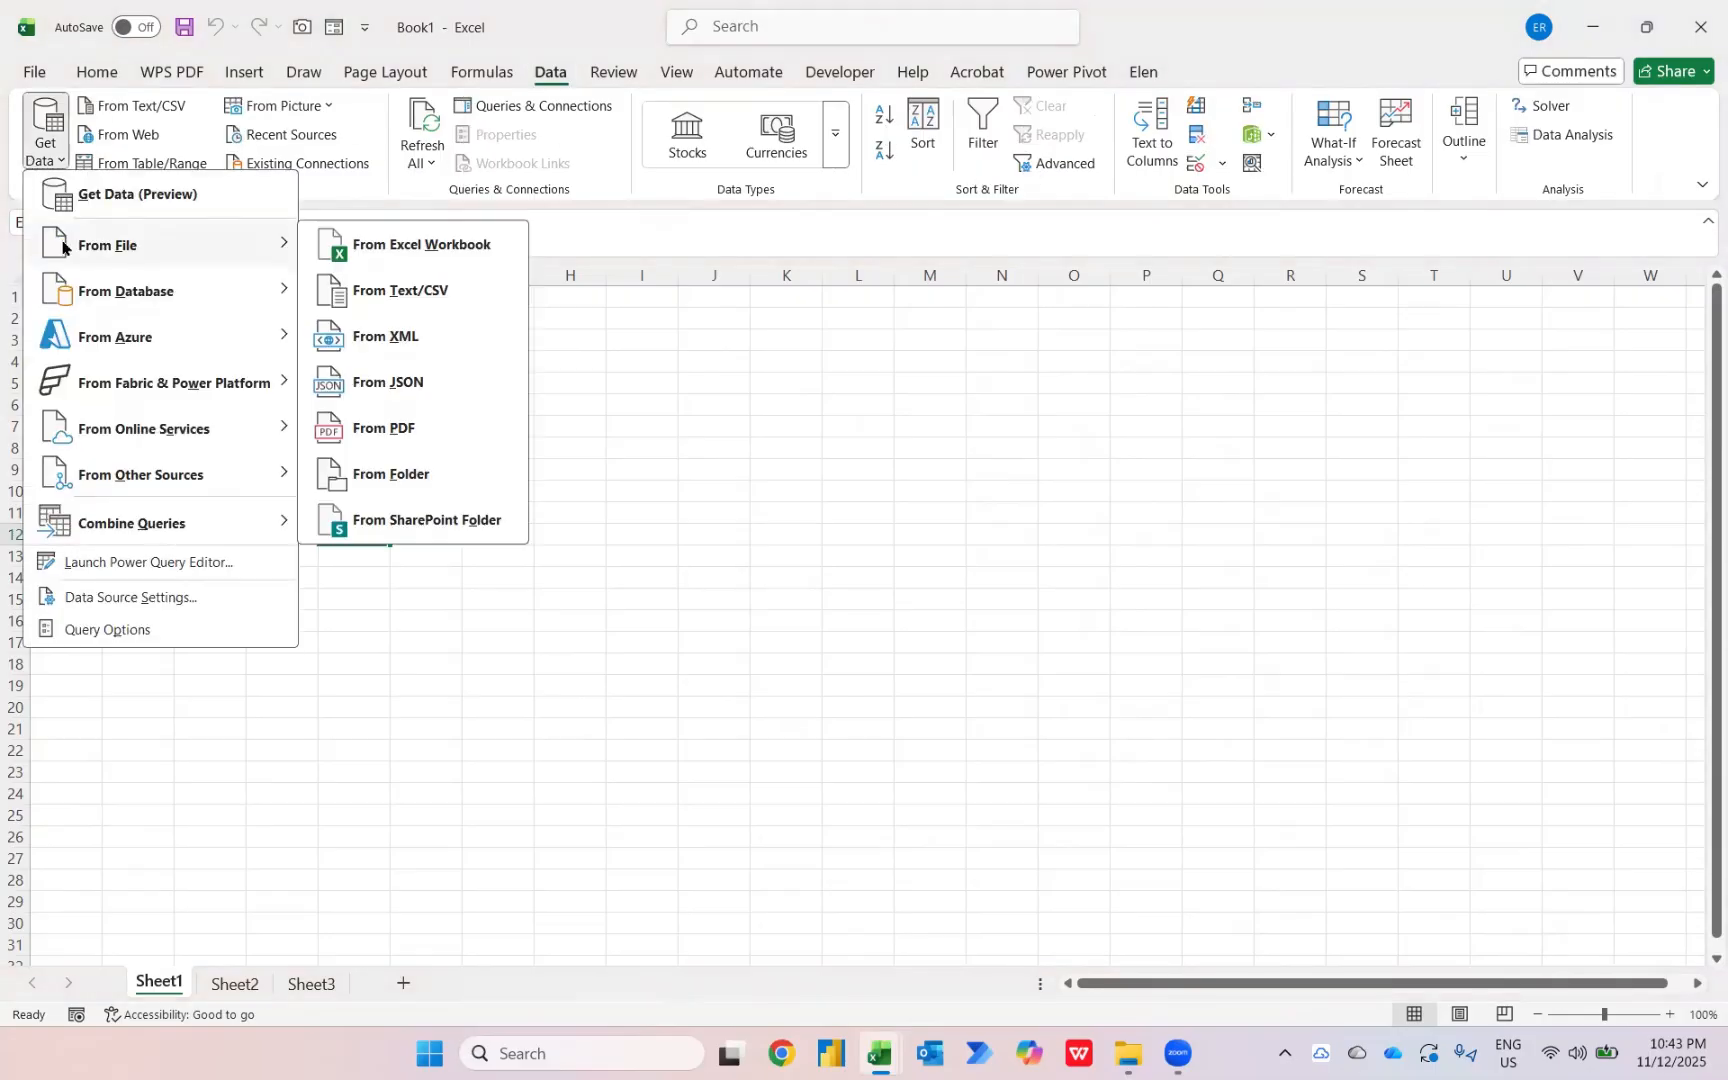
click(390, 250)
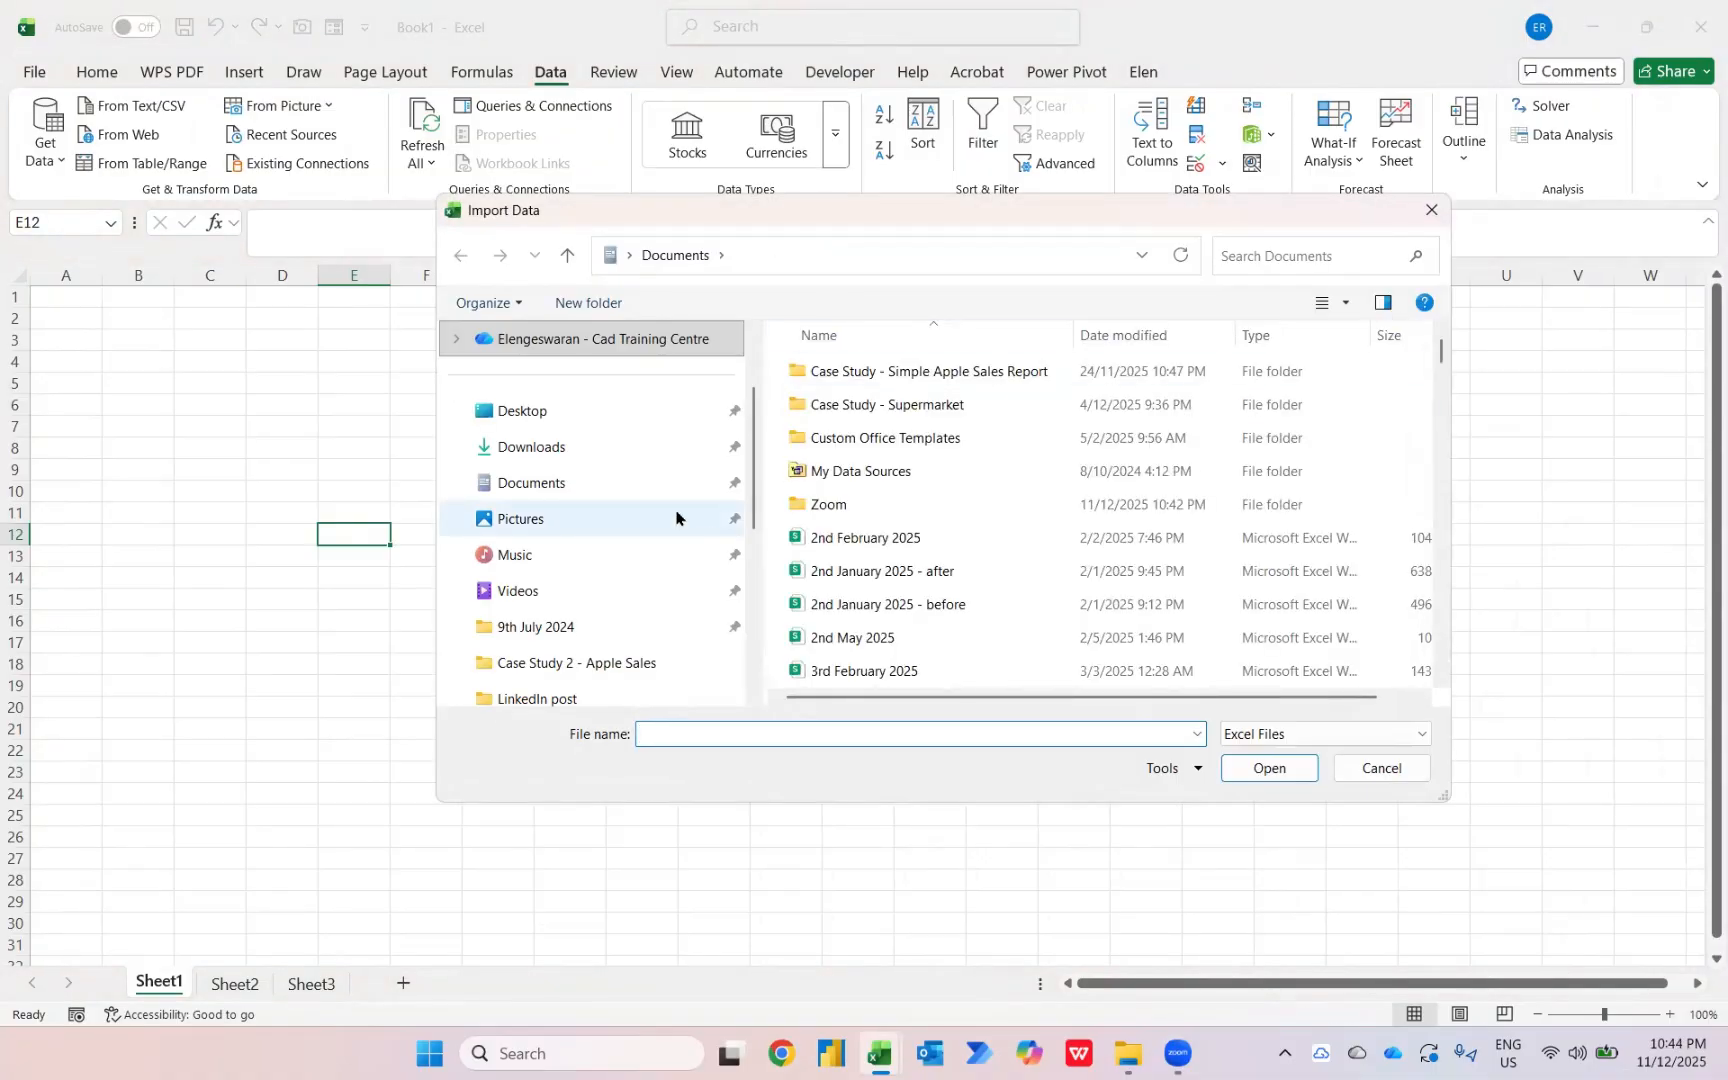
Import "File 3 - Data Modelling Part 2" from the Desktop folder "Day 1 - 13th Dec 2025", subfolder "Day 1 - 13th Dec 2025 - File Materials".
click(516, 422)
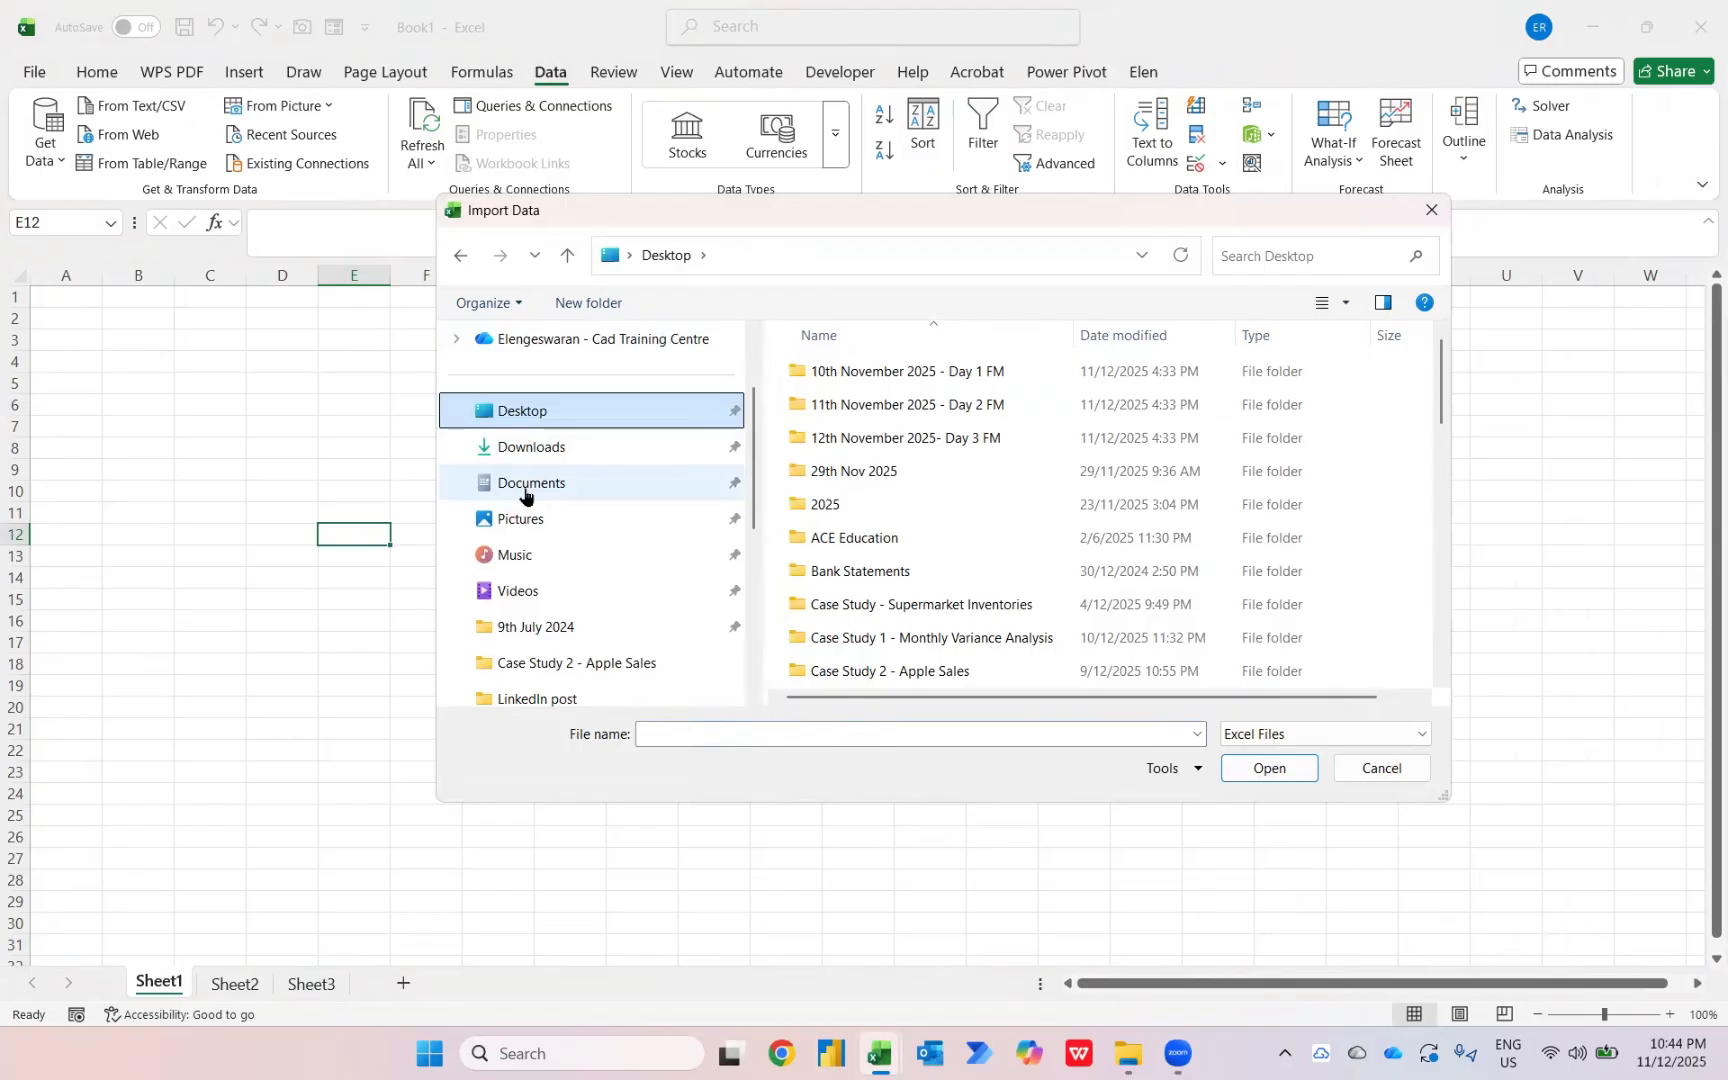
scroll(903, 567, down, 4)
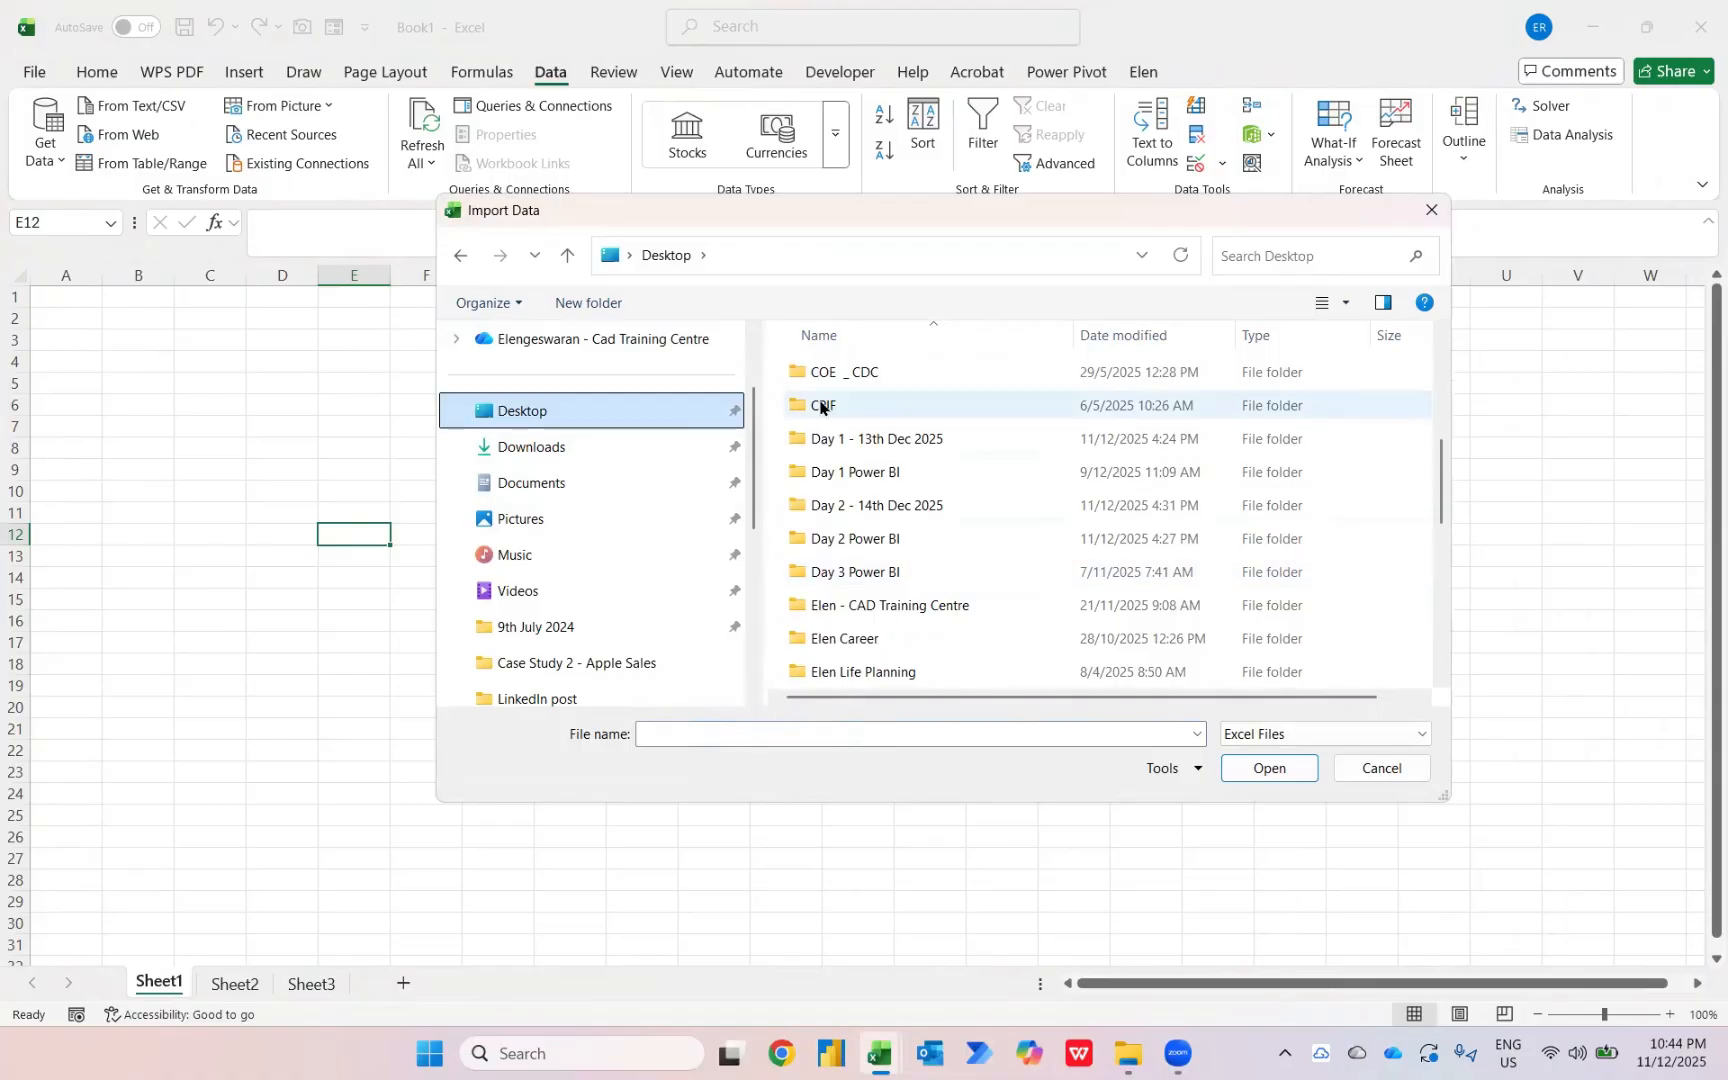
double_click(820, 451)
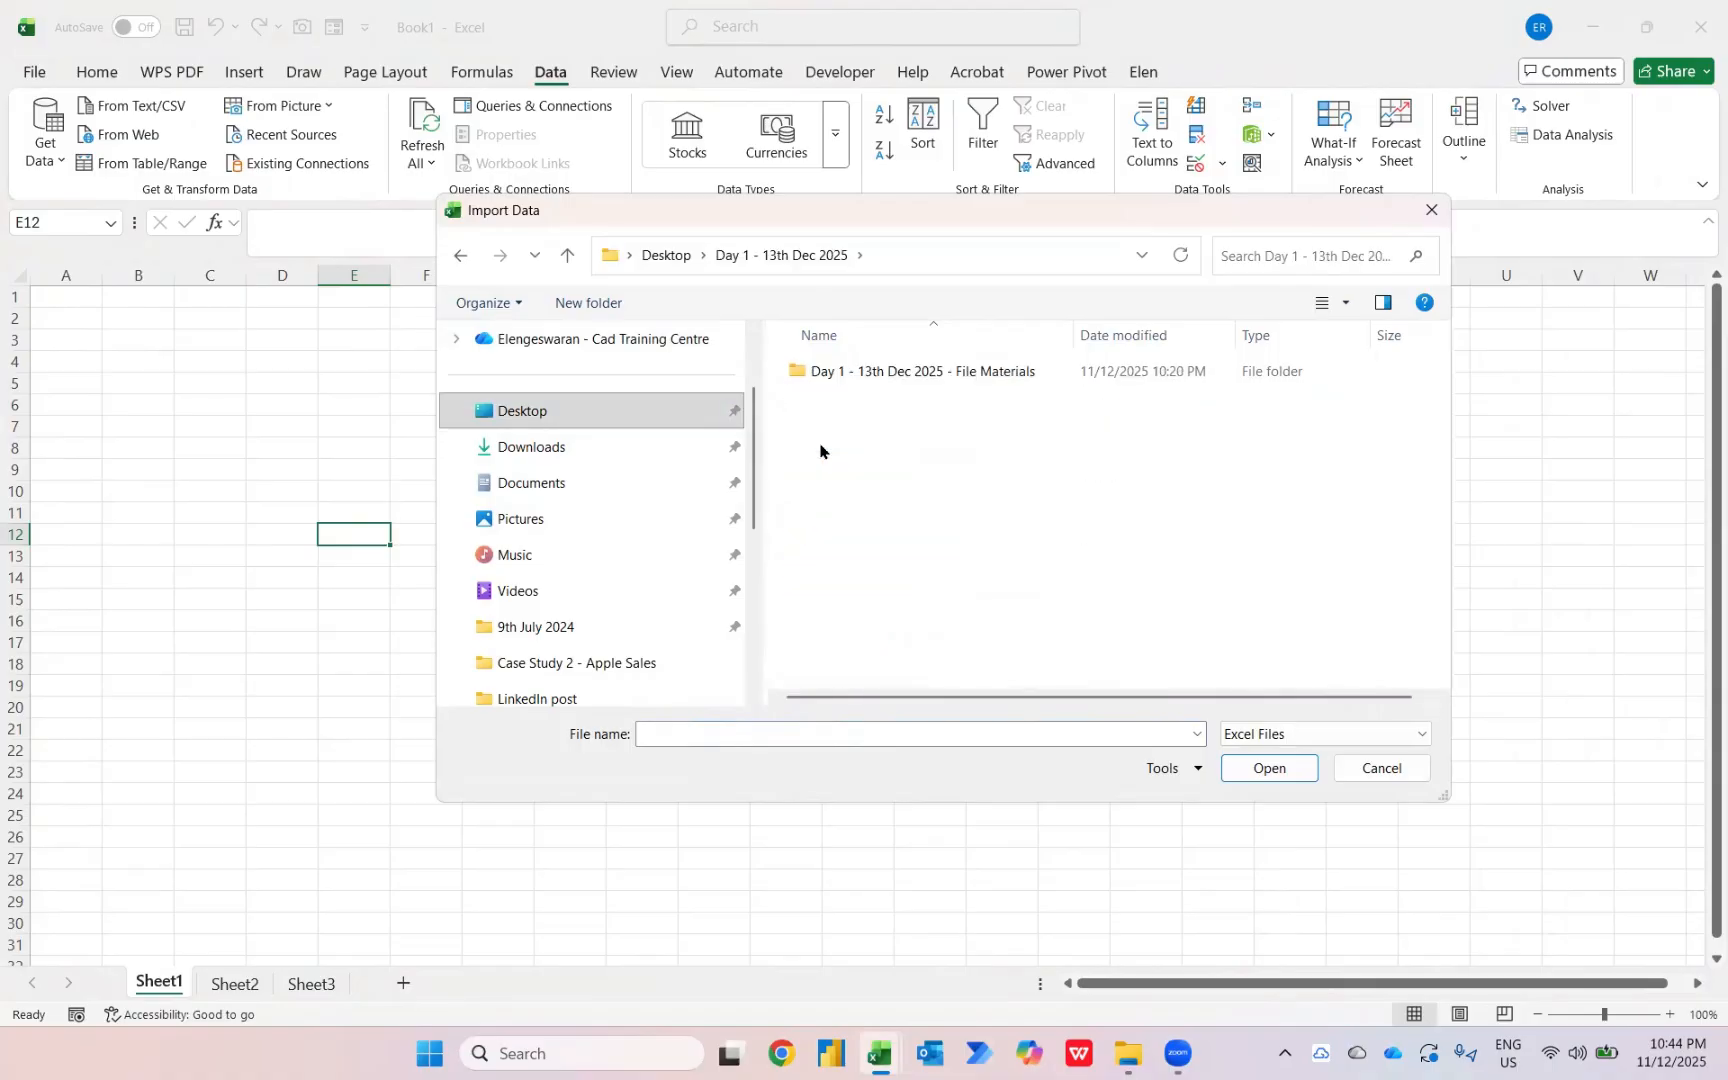
double_click(810, 373)
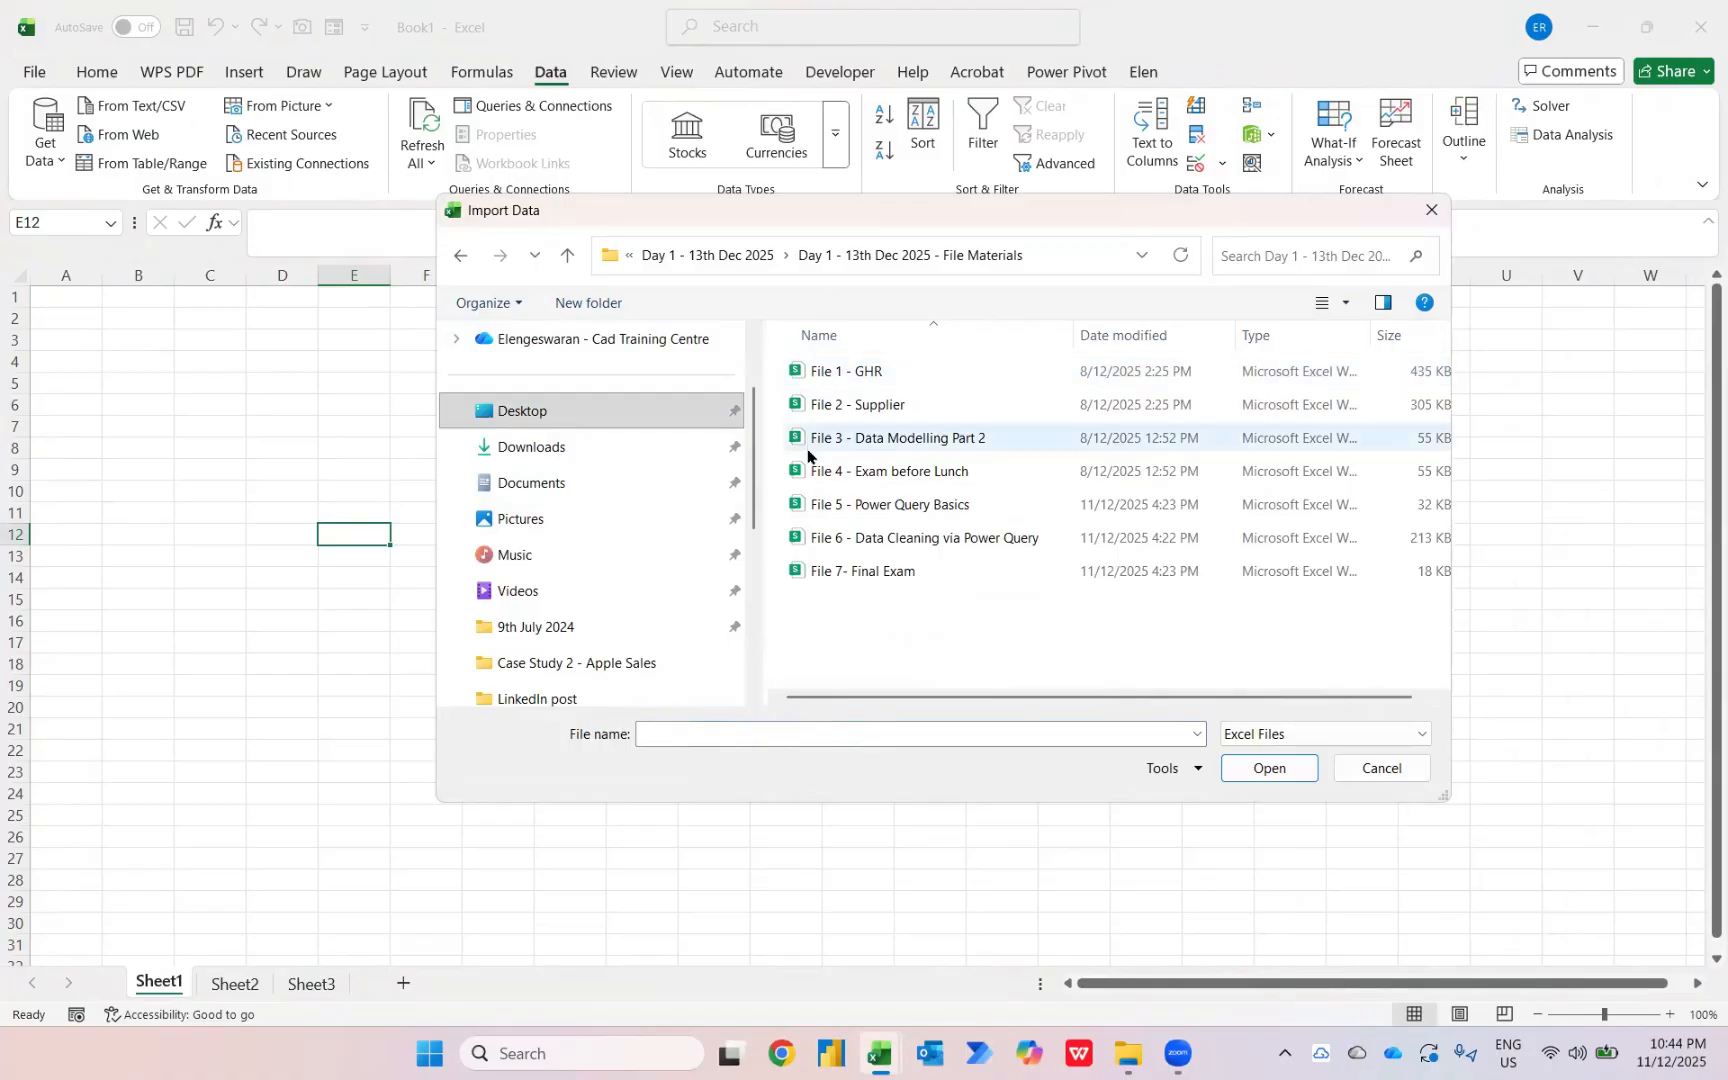
click(895, 445)
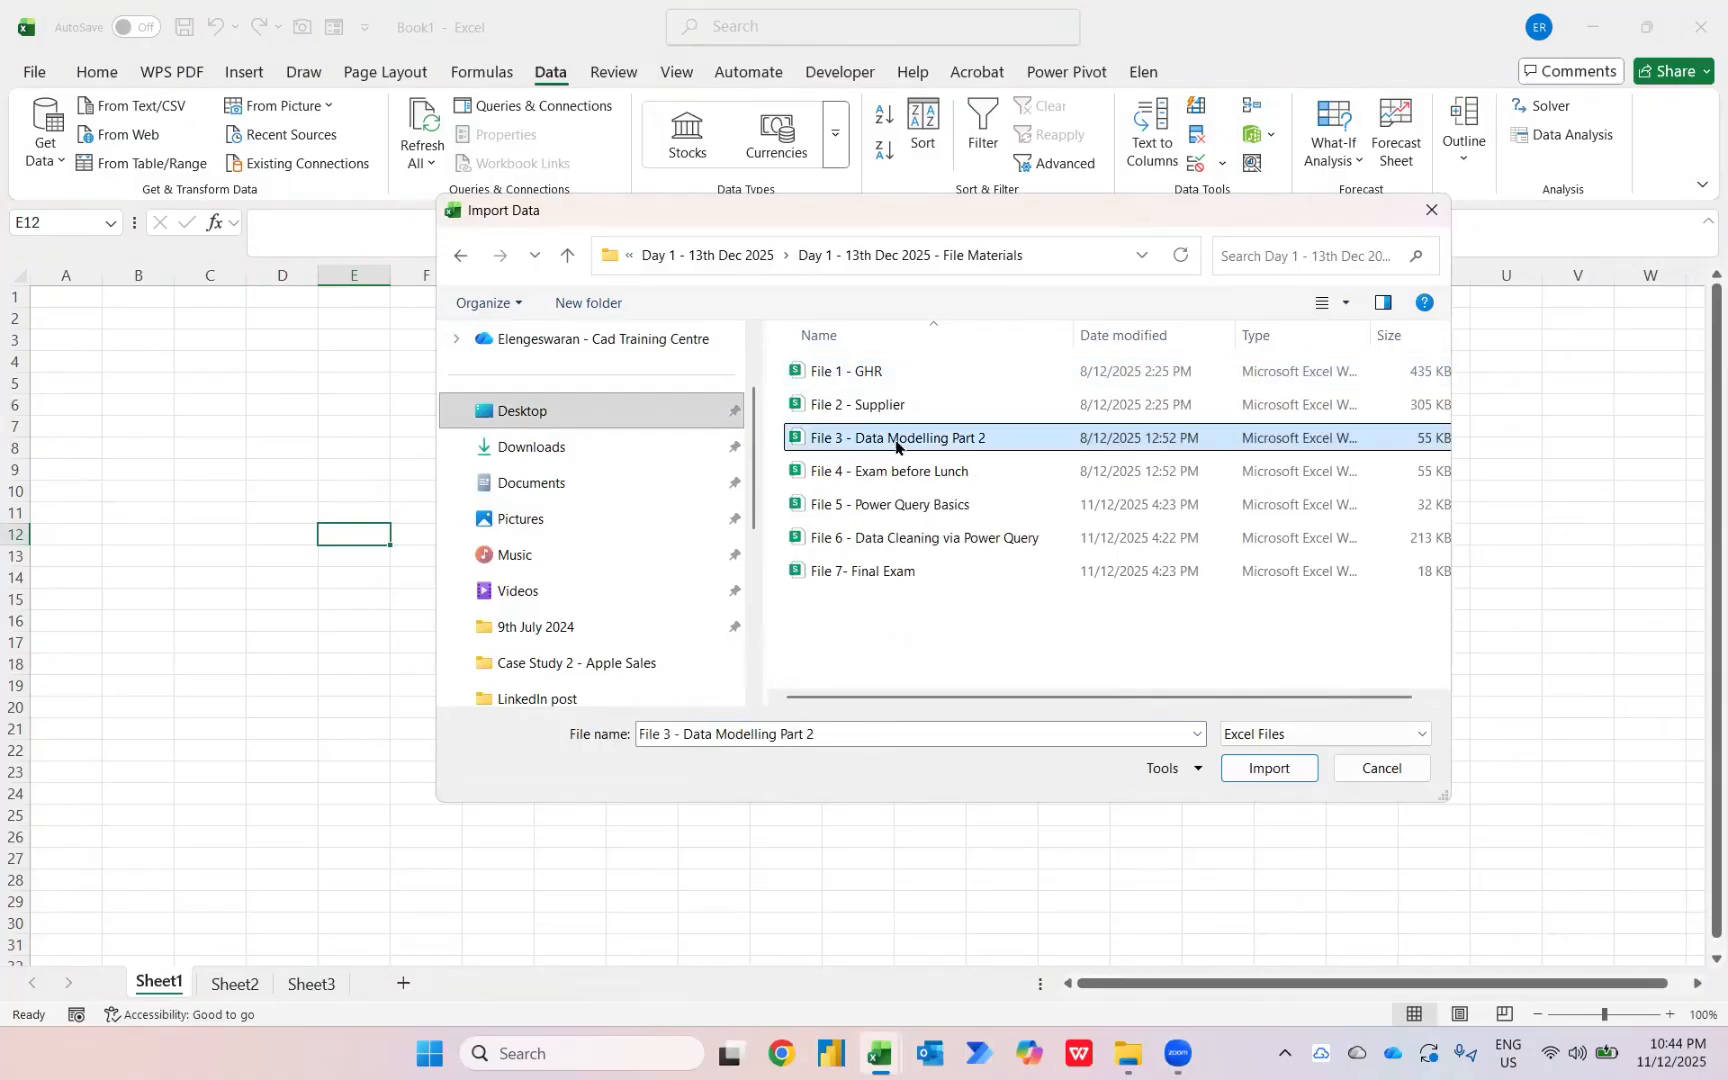
click(1250, 776)
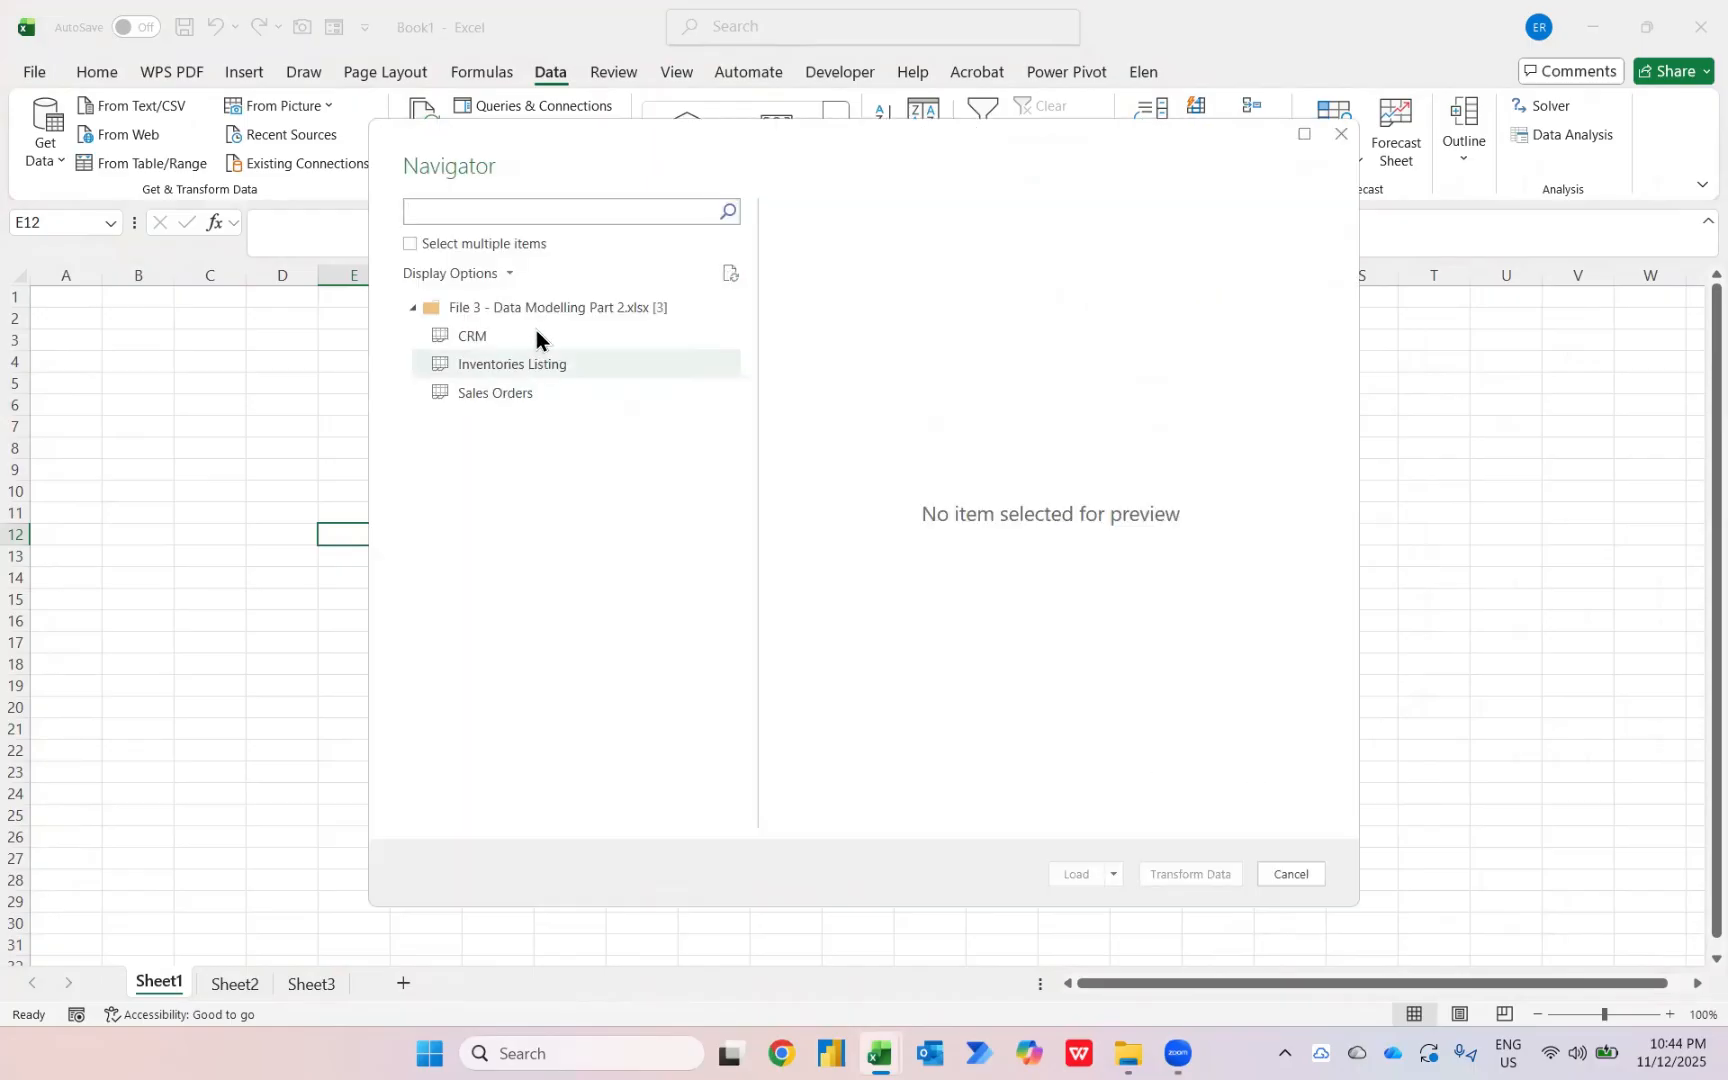
Select the CRM, Inventories Listing and Sales Orders sheets together and open them in Power Query Editor for transformation.
click(408, 244)
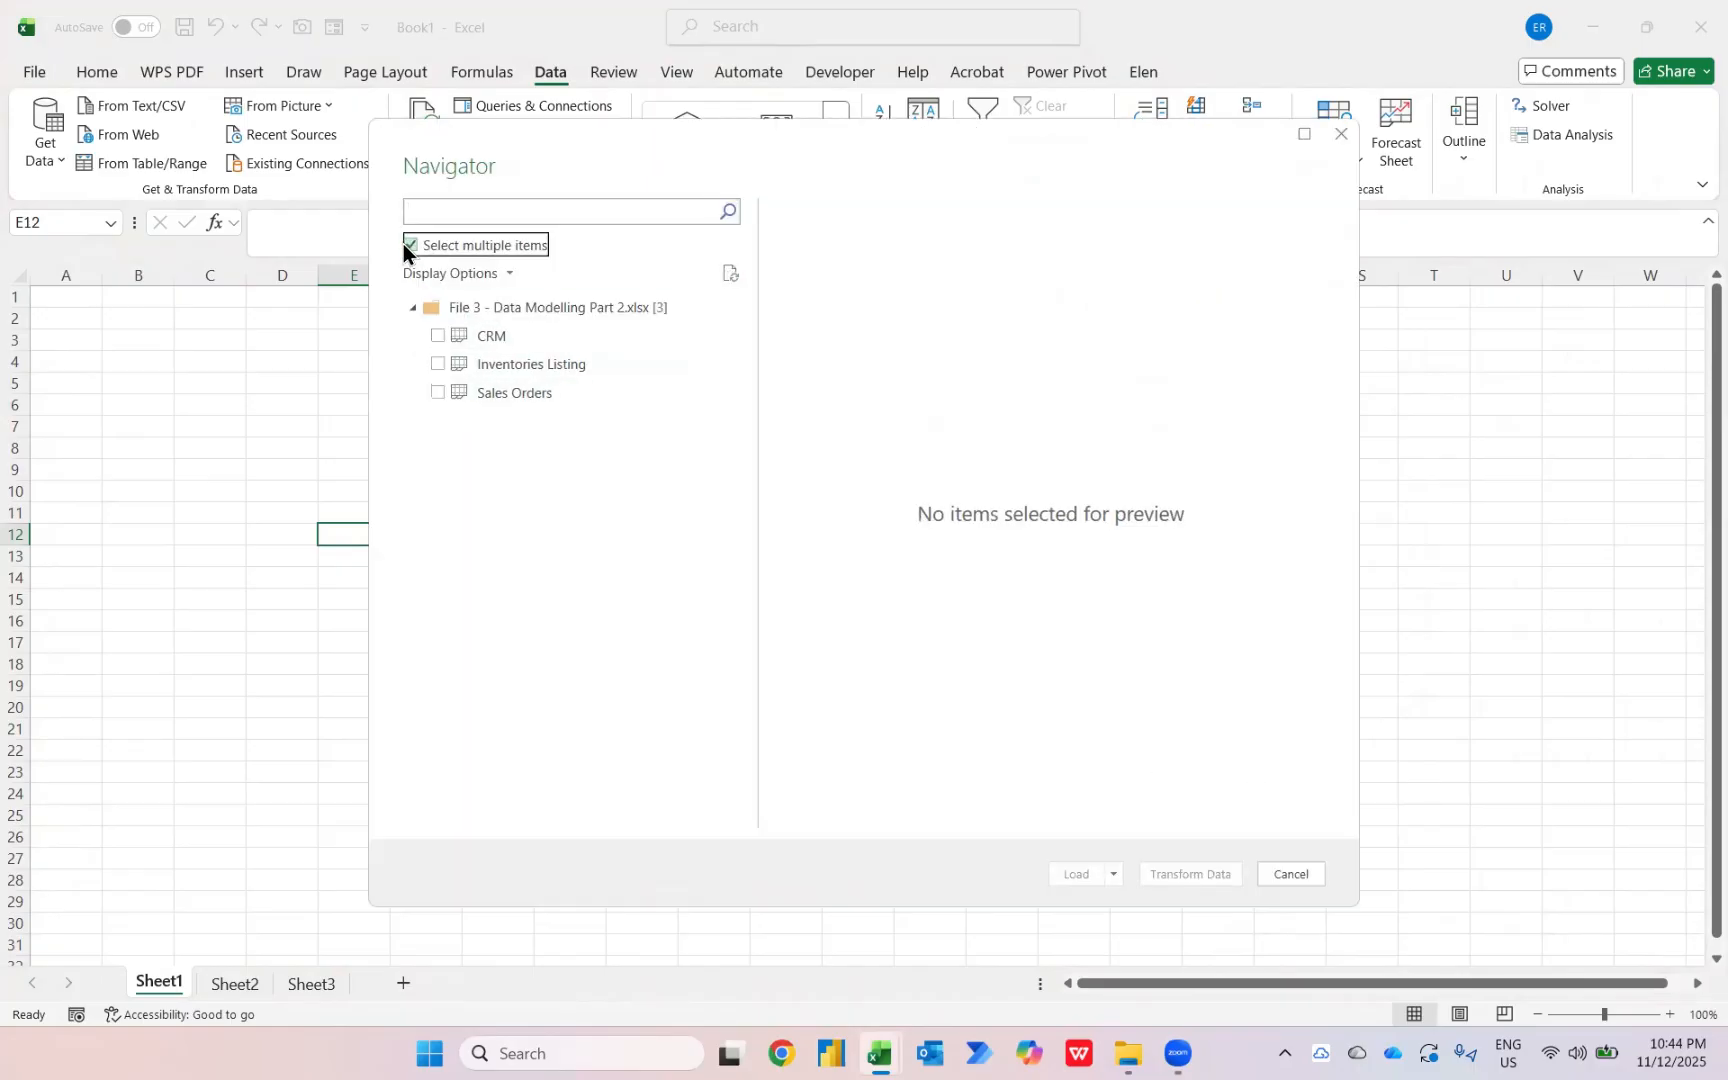
click(436, 336)
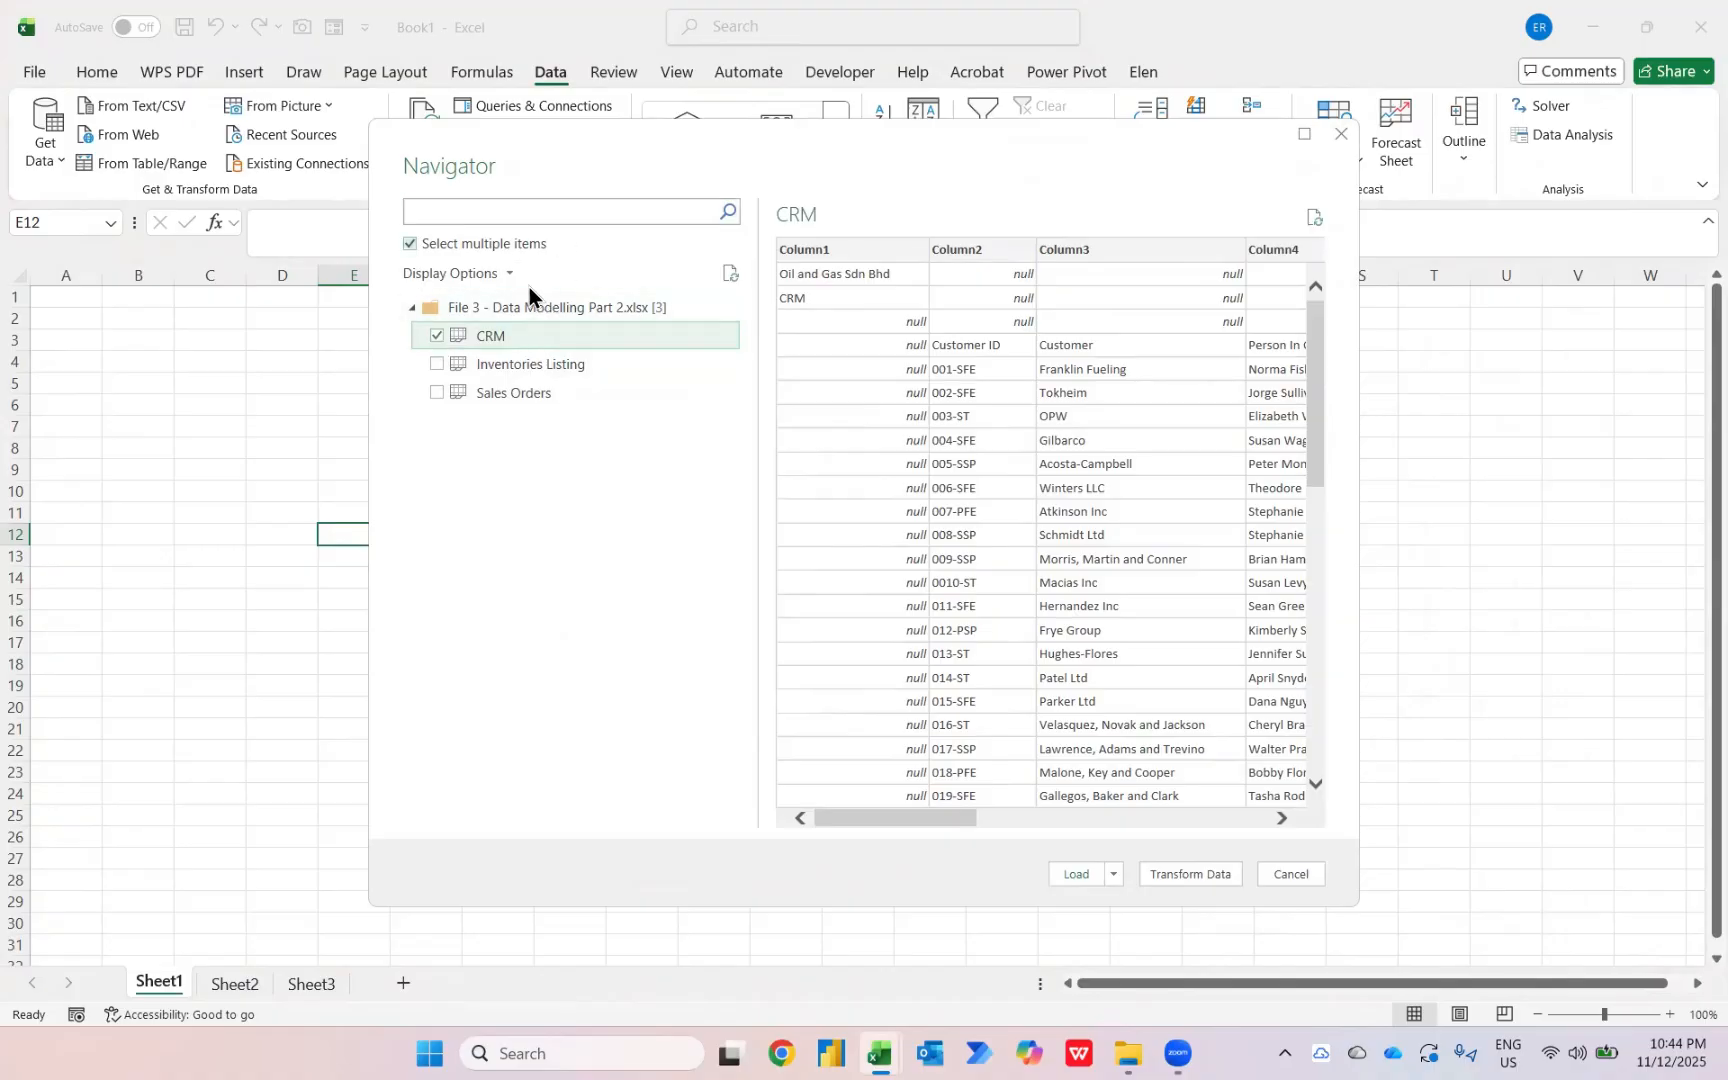
shift+click(516, 396)
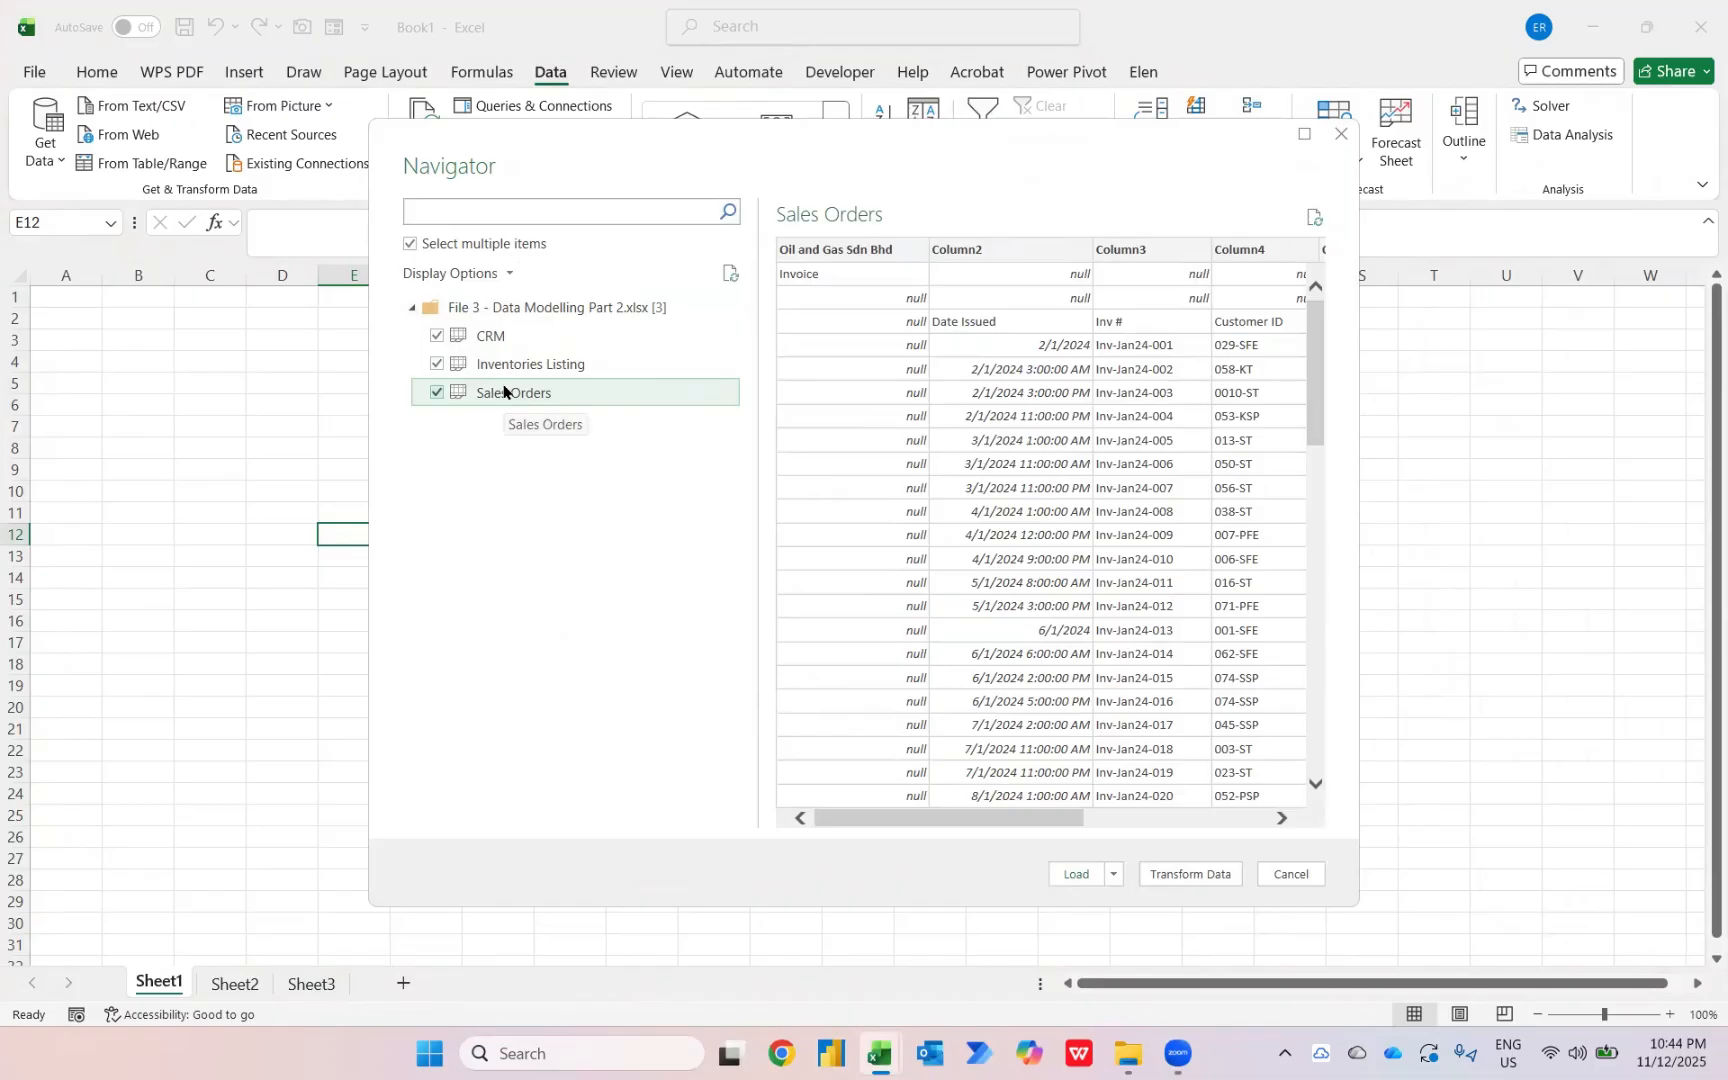
click(1190, 874)
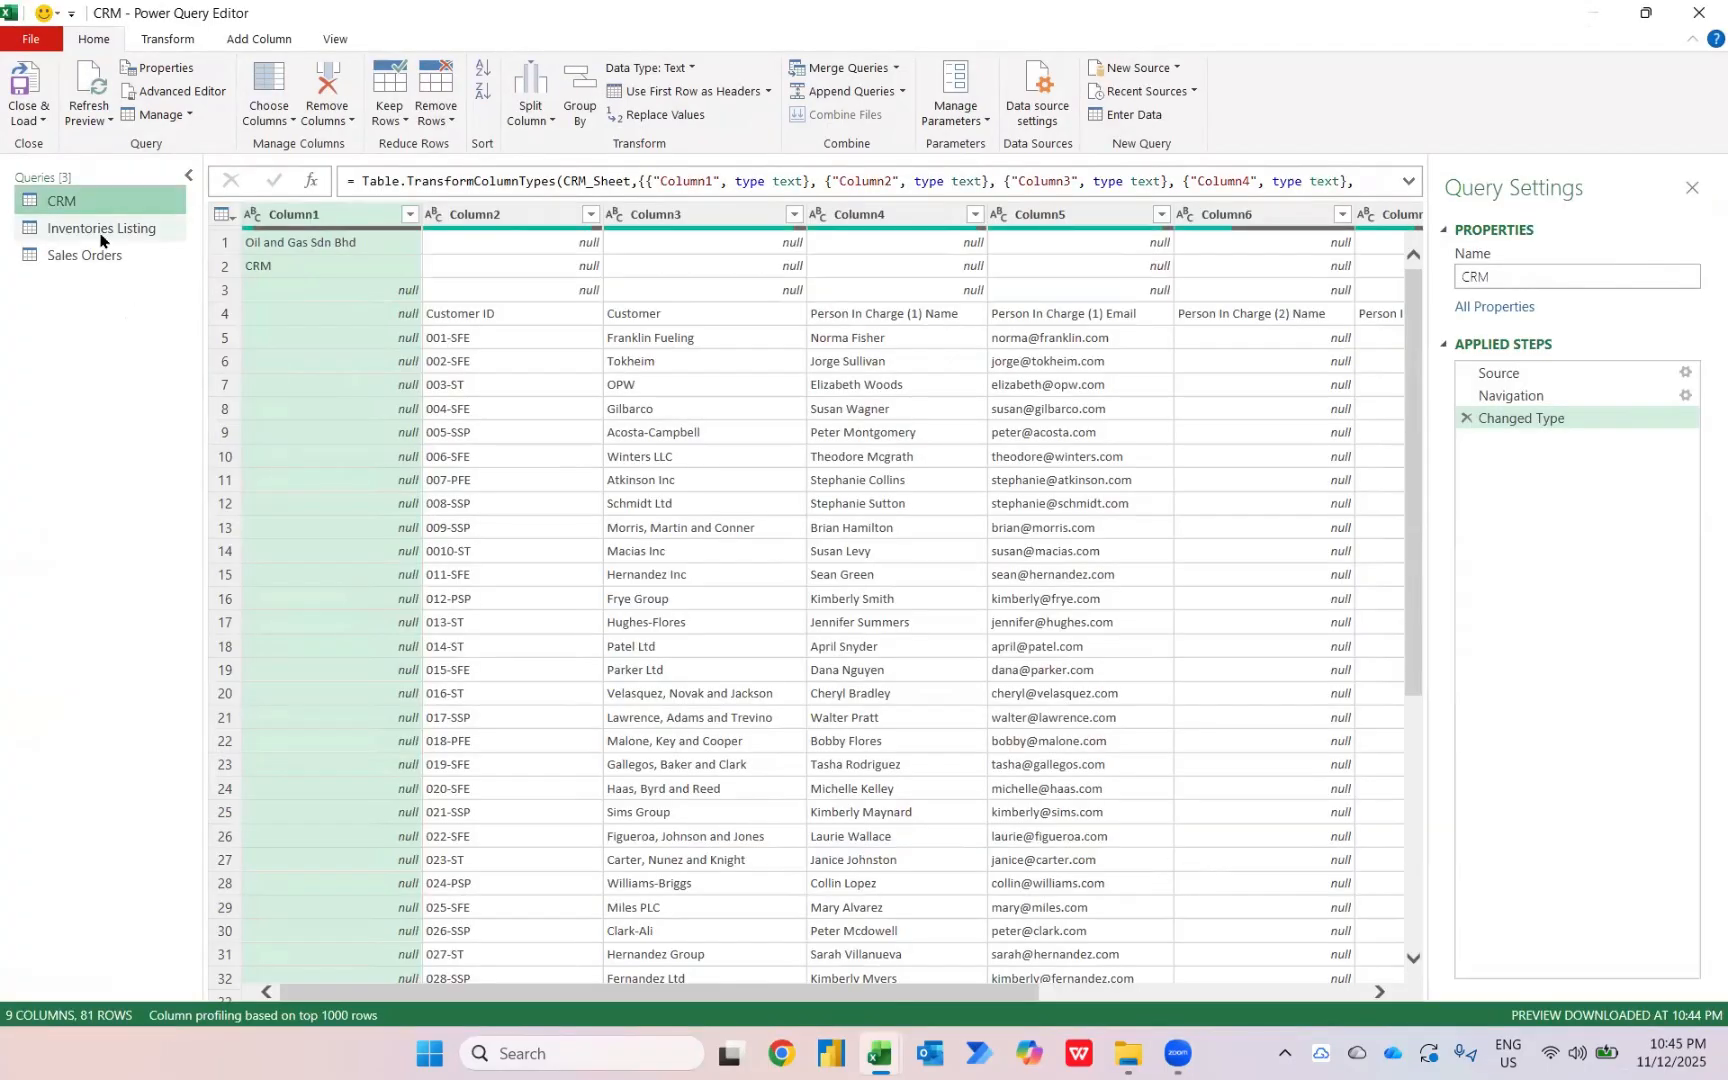
Remove Column1 from the Inventories Listing query.
click(100, 238)
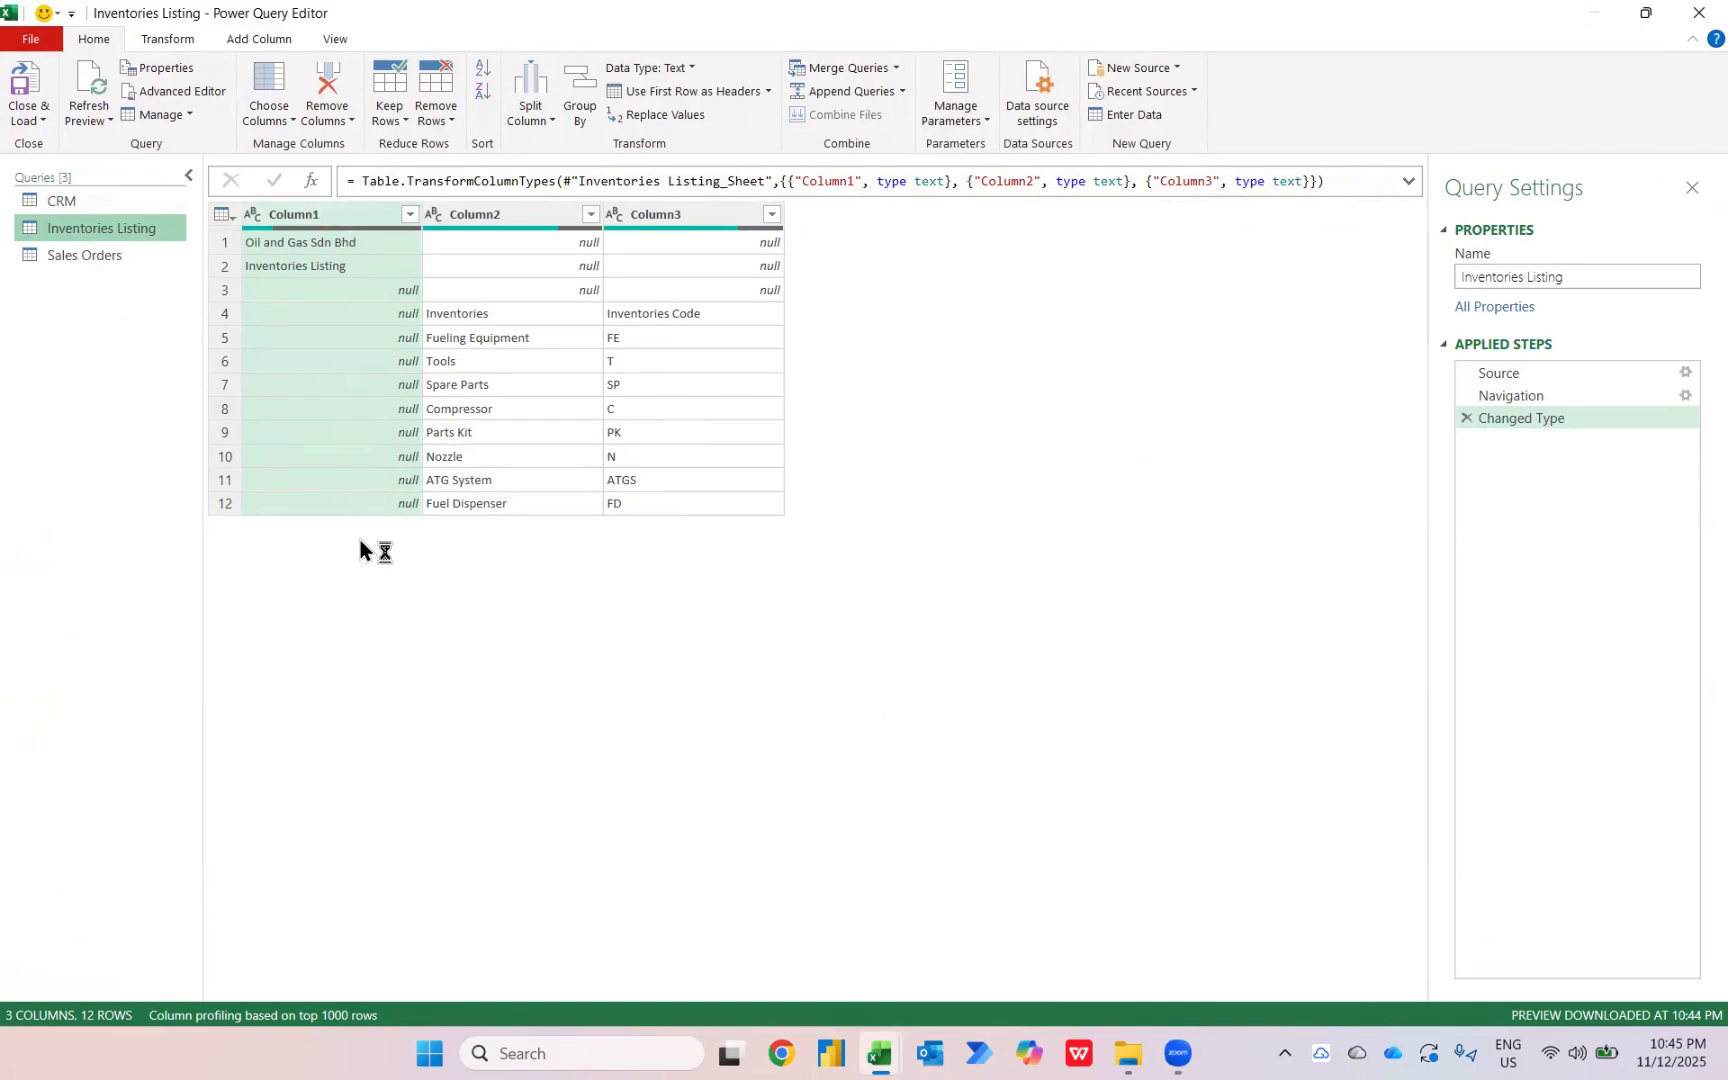
right_click(301, 212)
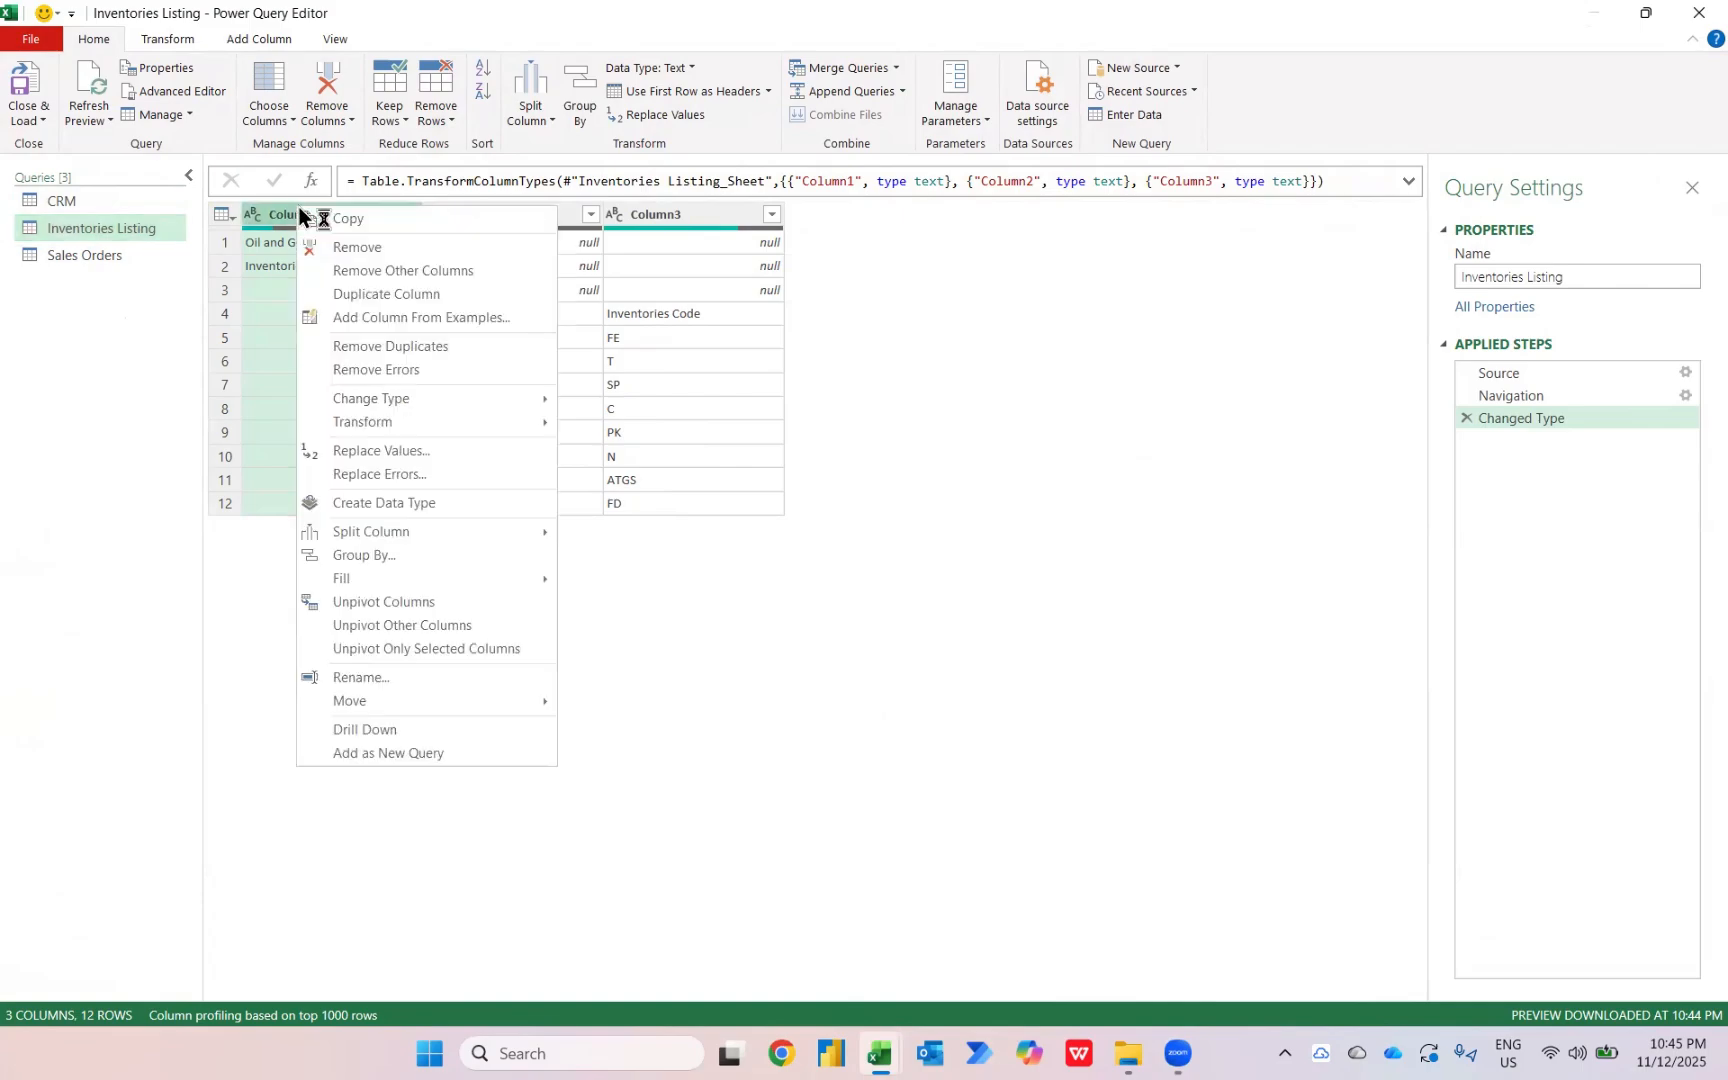
click(328, 252)
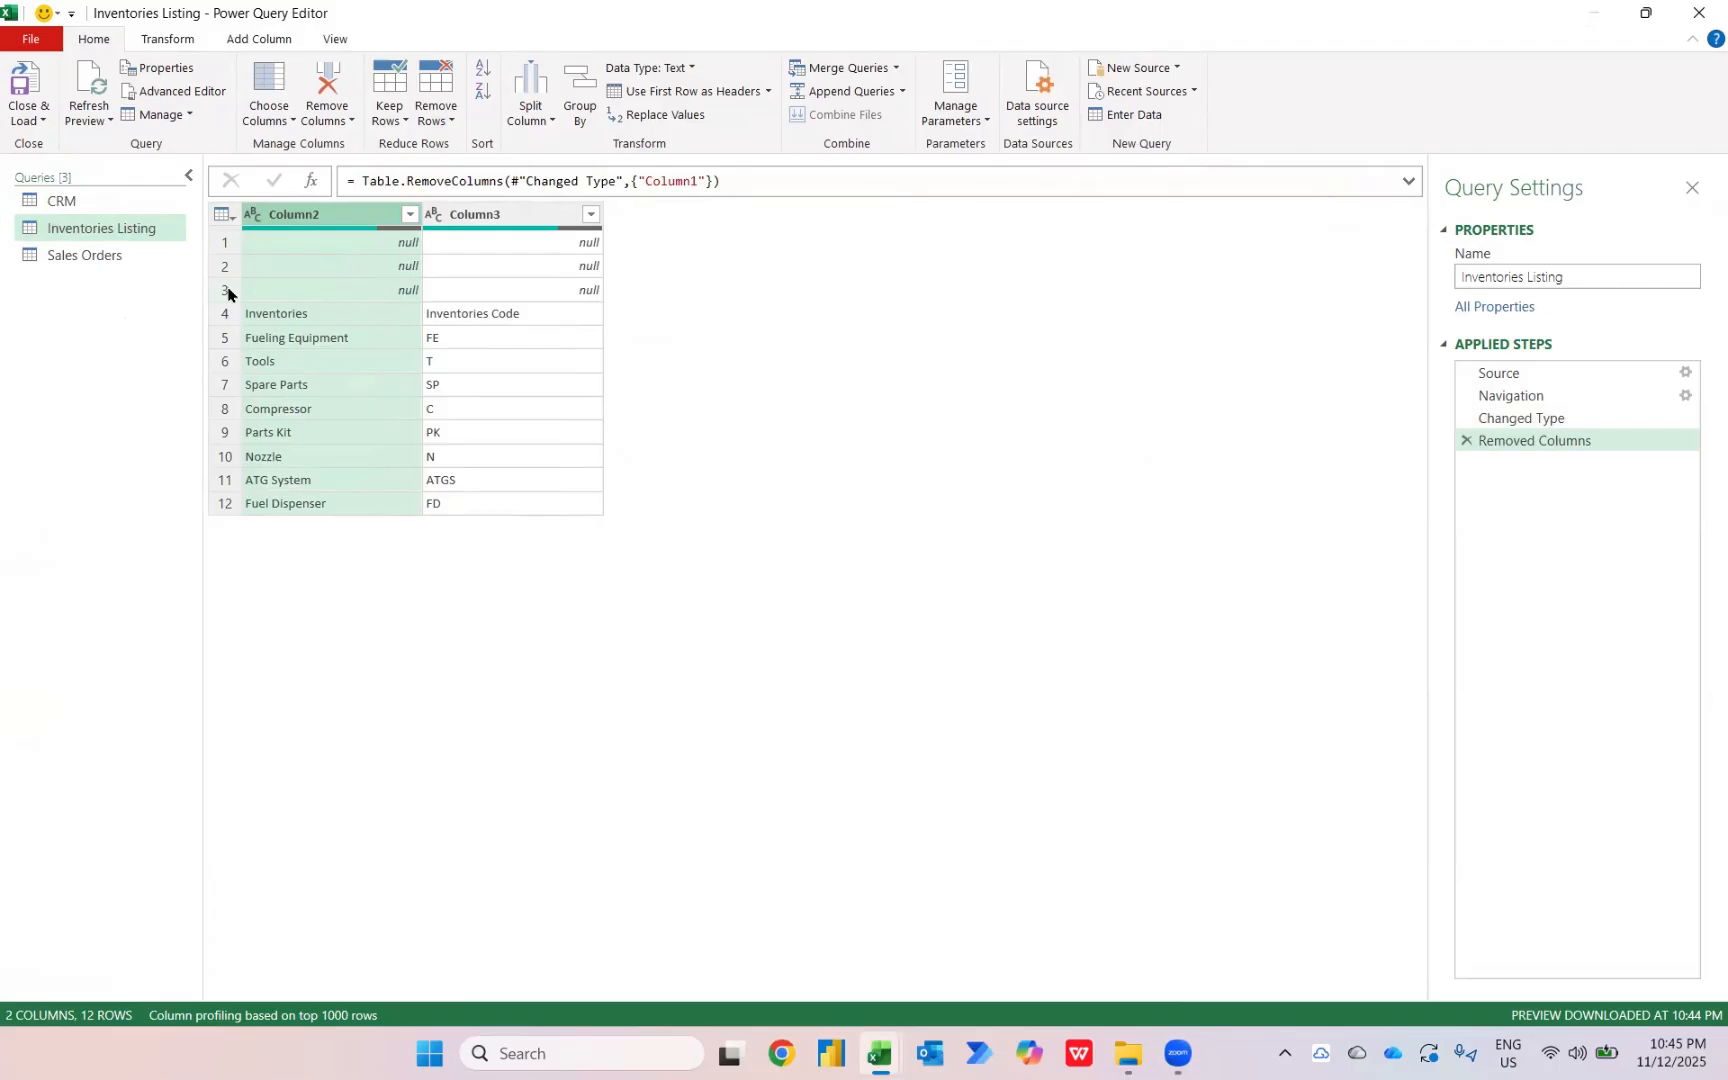
Remove the blank rows from the Inventories Listing query and use its first row as headers.
click(433, 118)
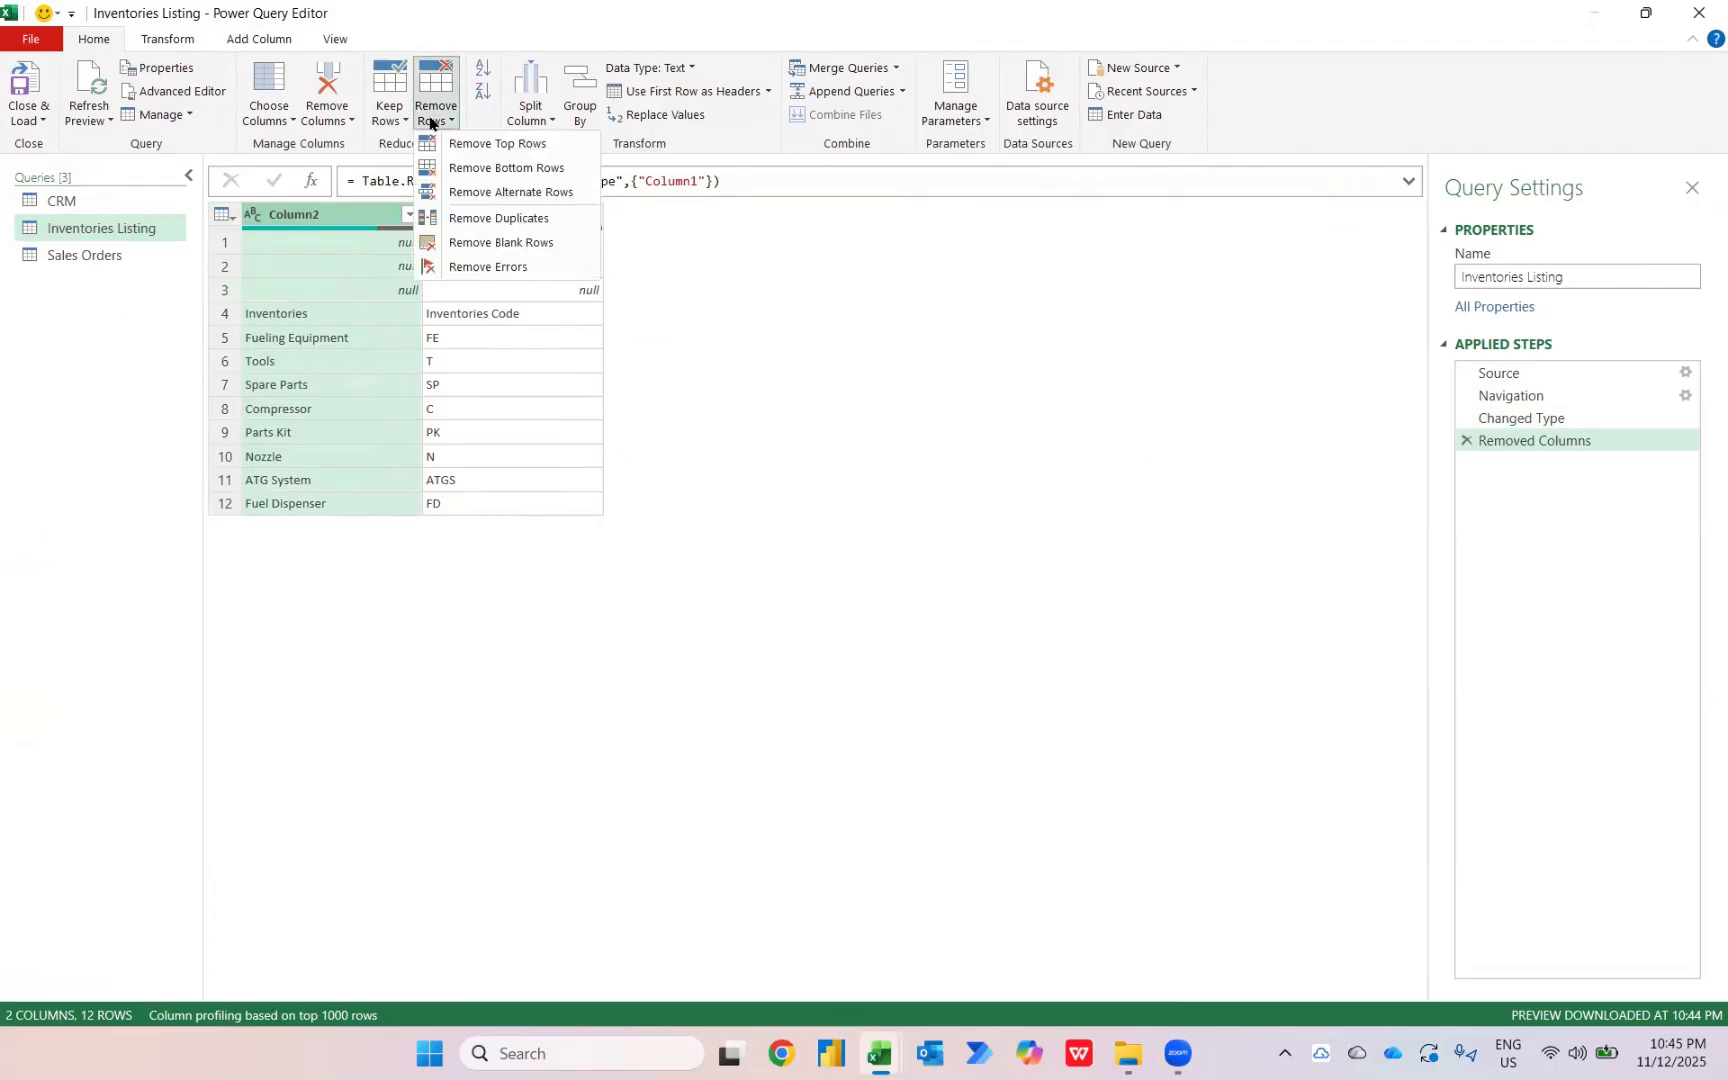
click(479, 240)
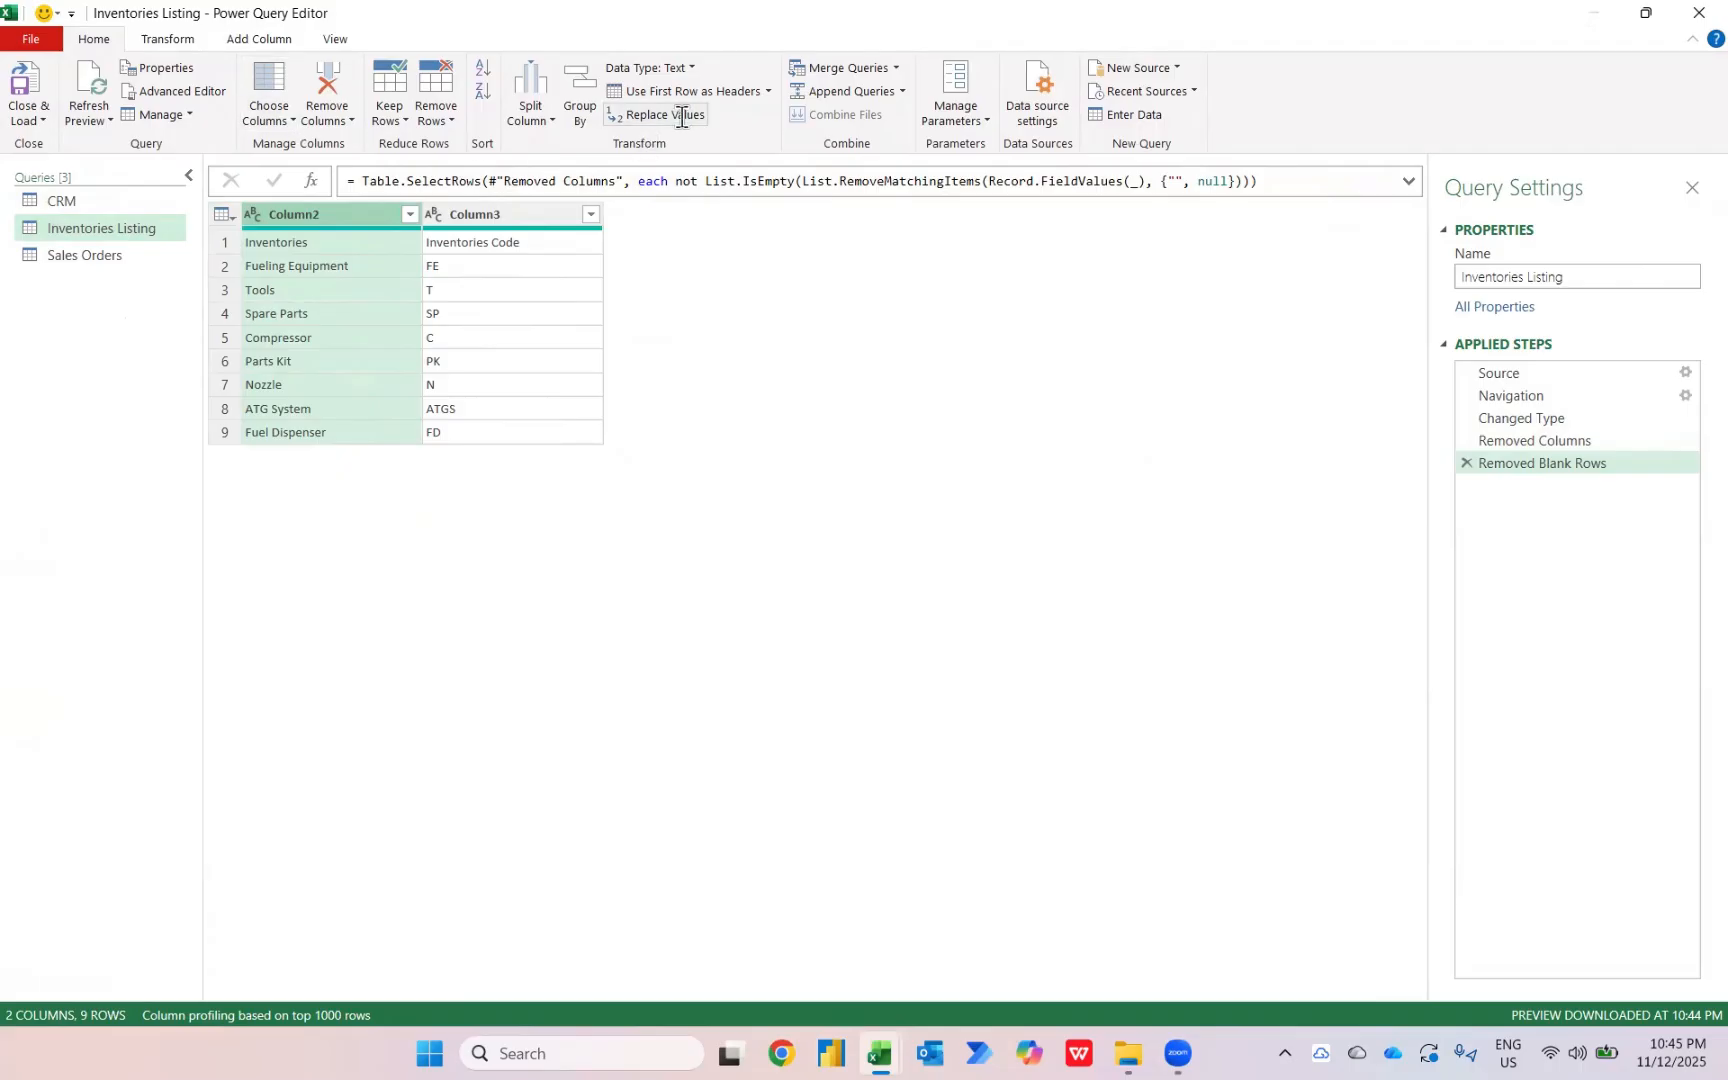
click(169, 46)
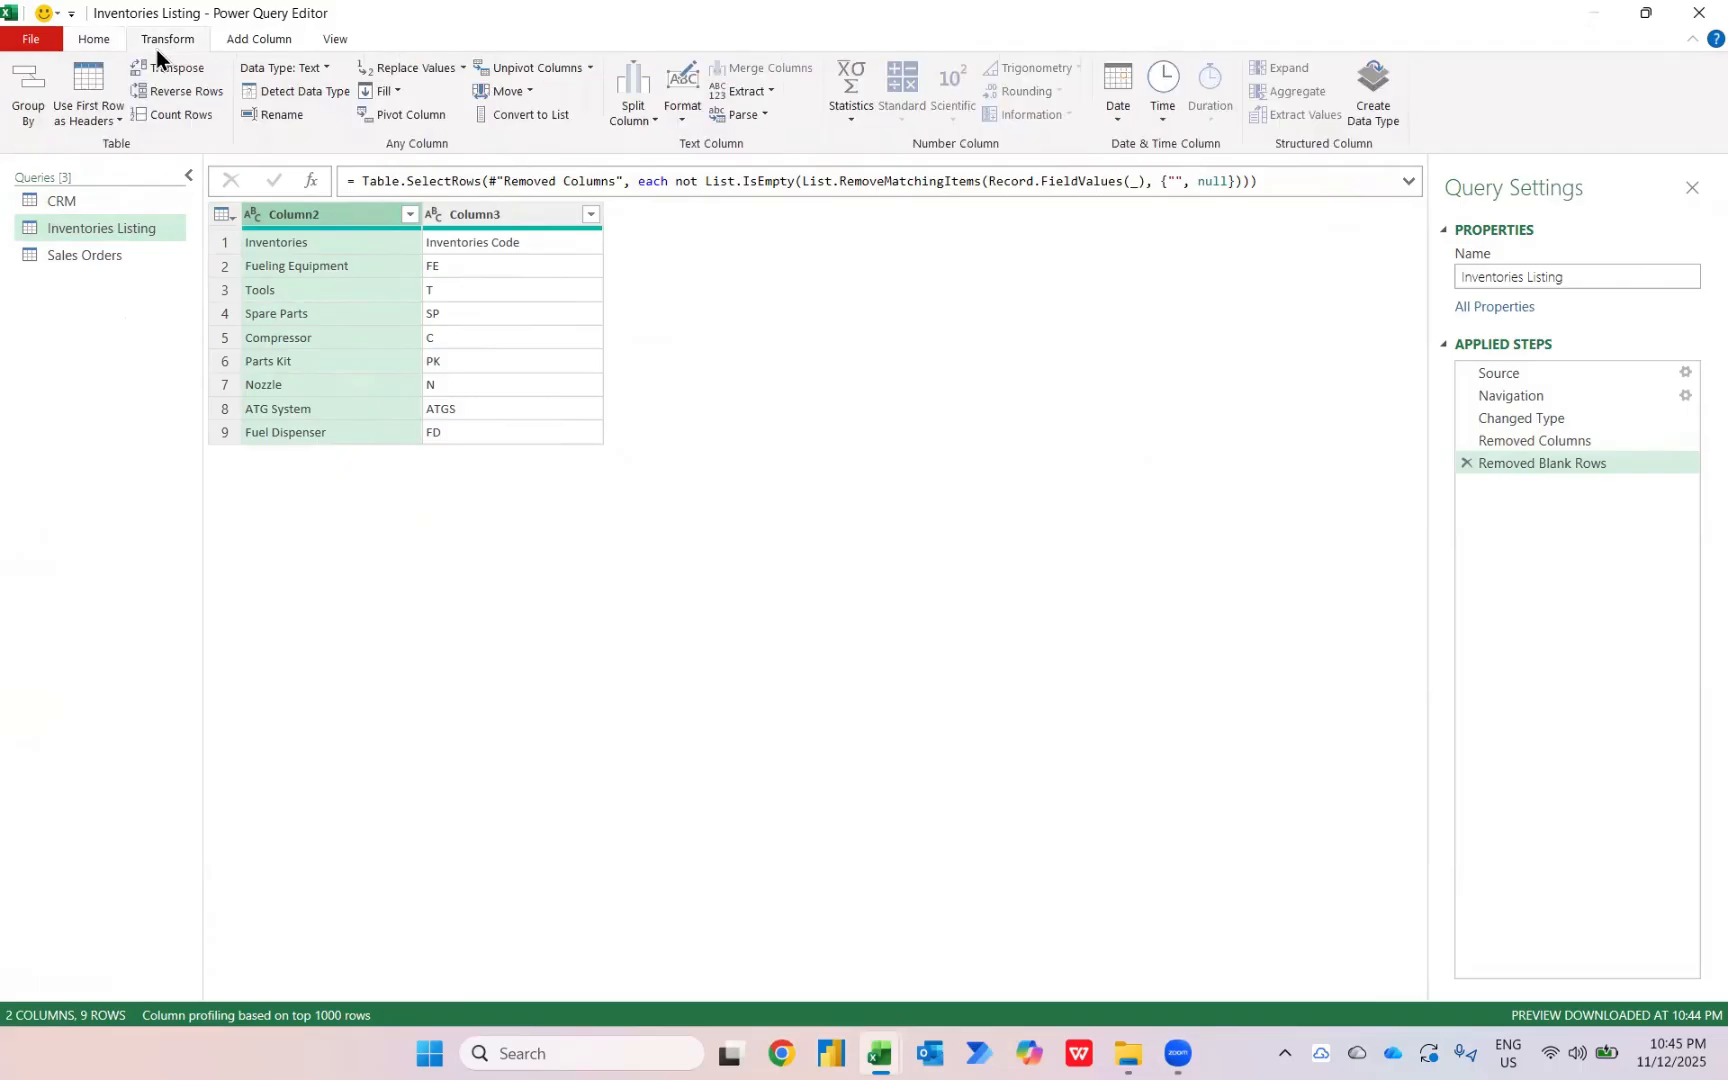
click(107, 86)
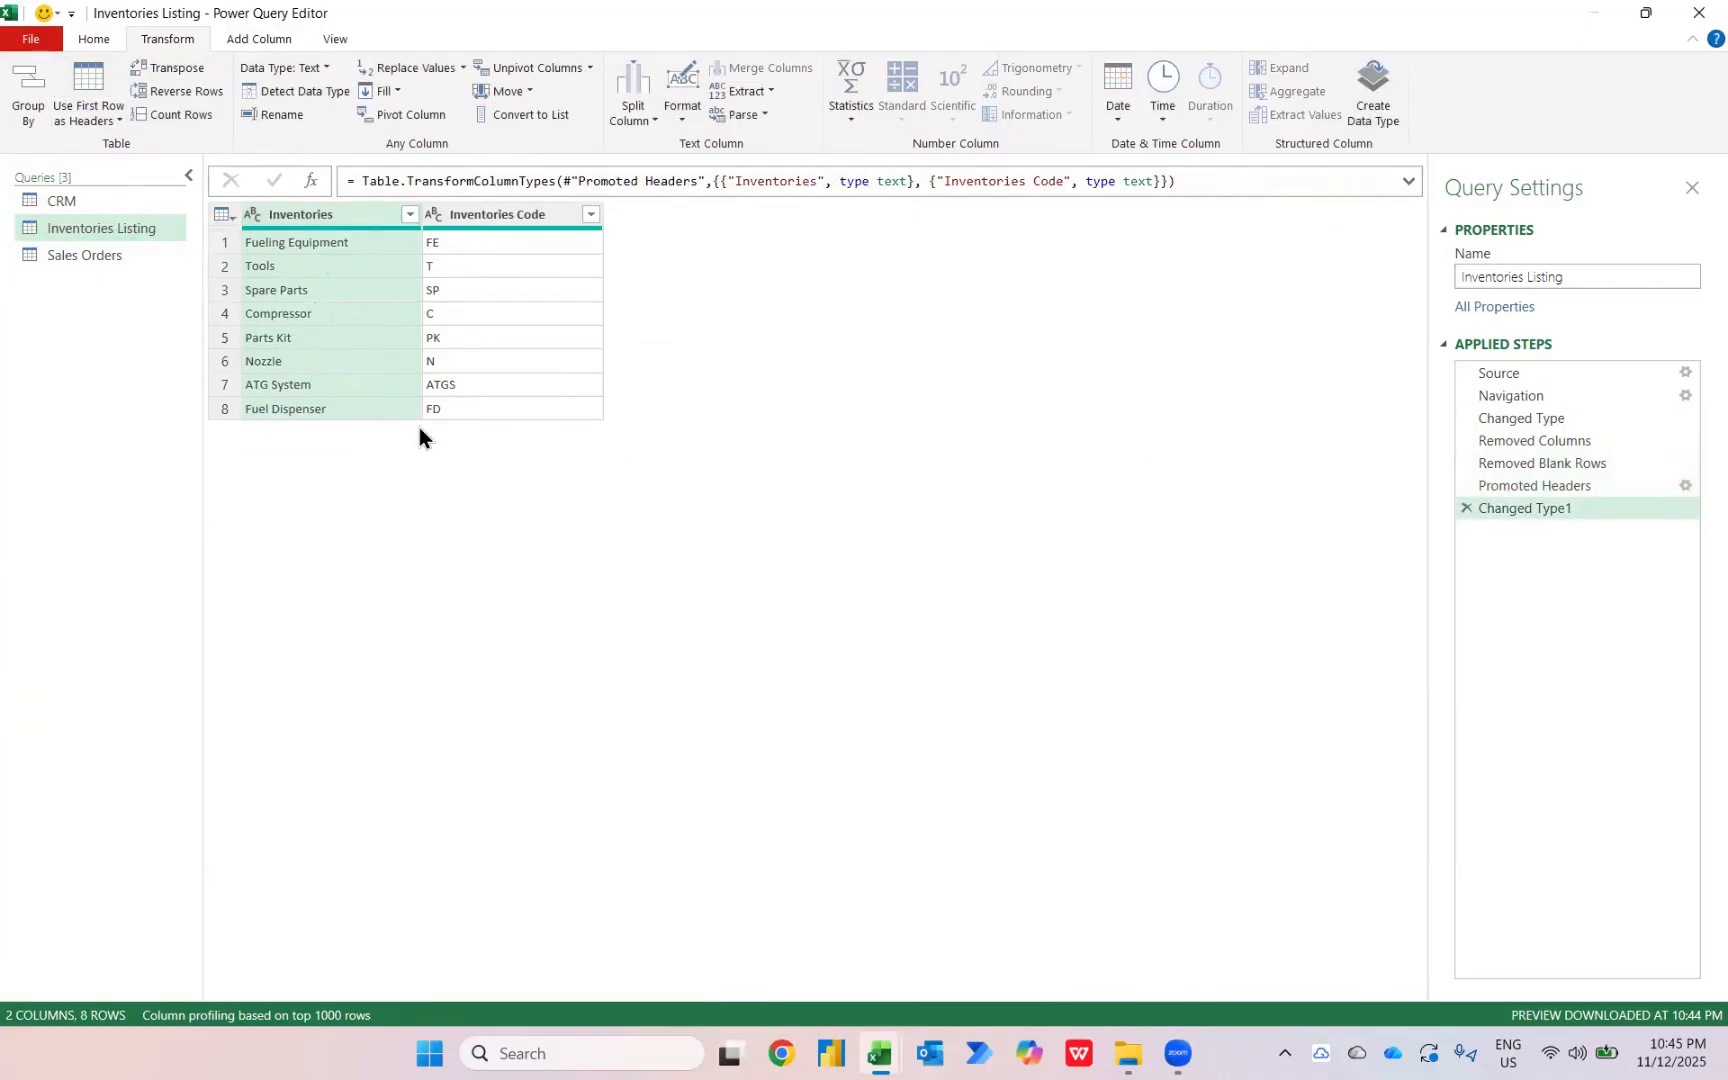
Remove Column1 from the CRM query.
click(108, 202)
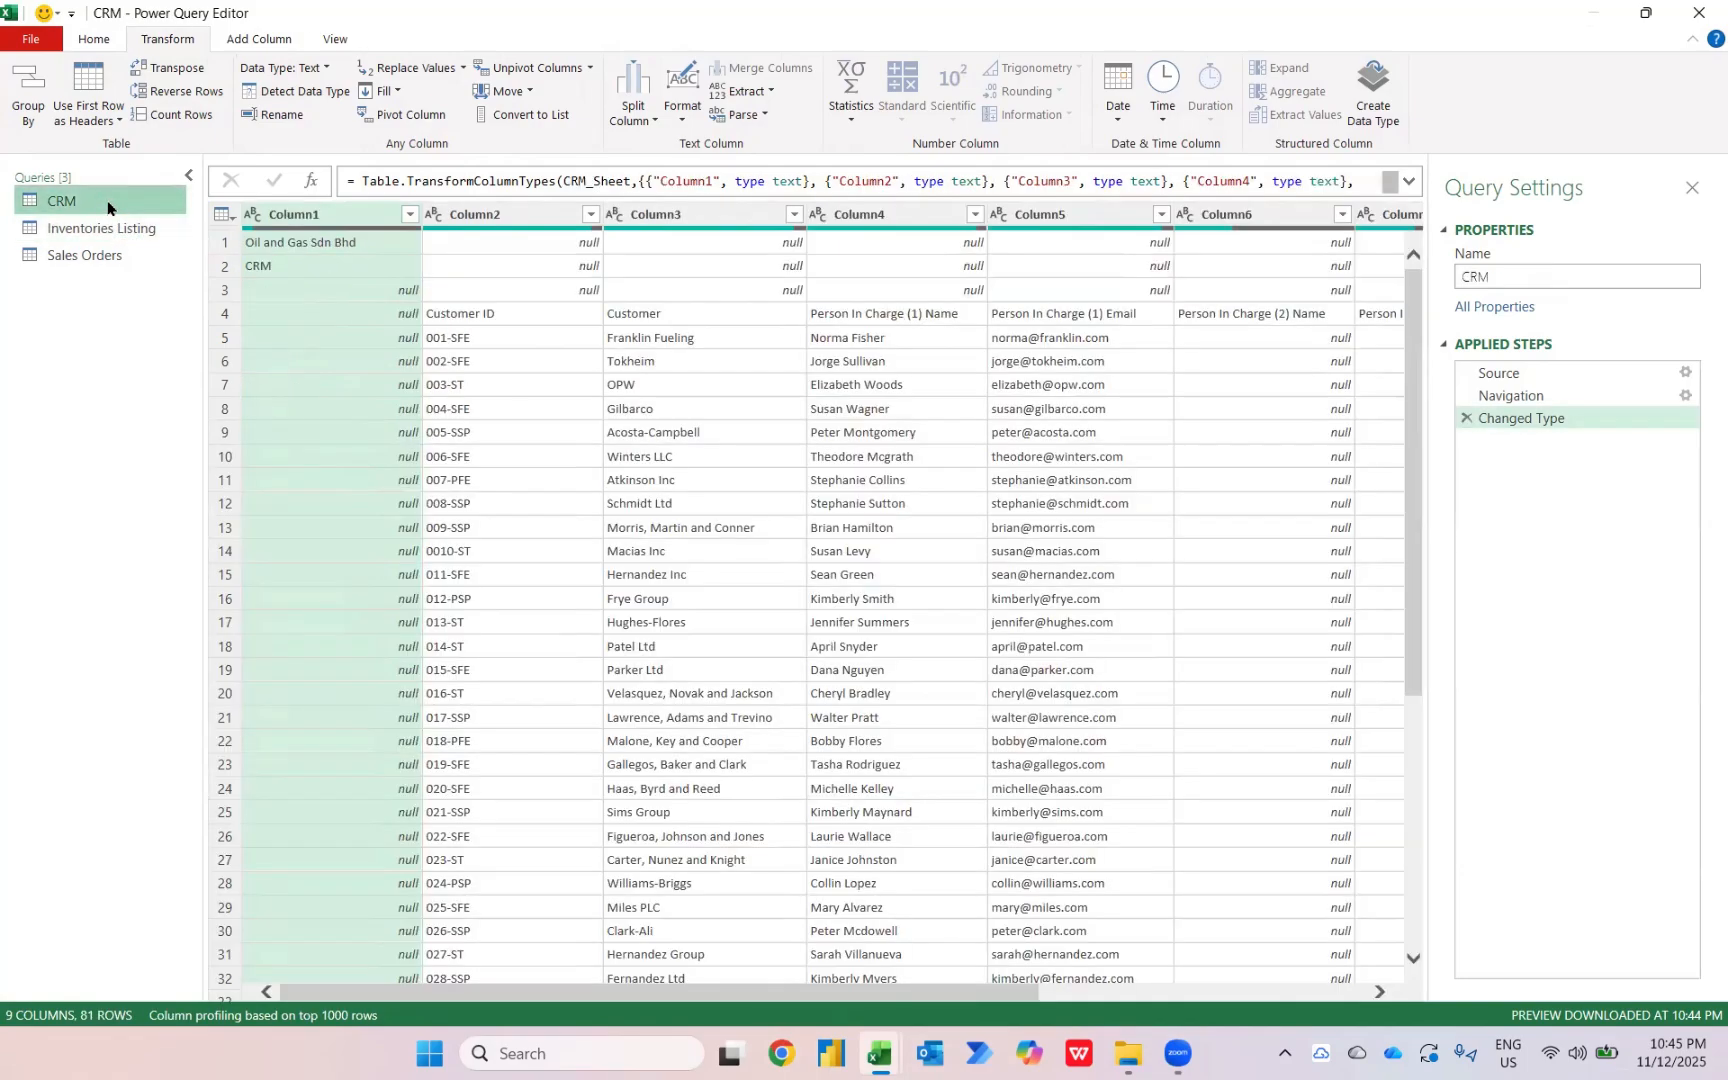
right_click(319, 215)
click(362, 254)
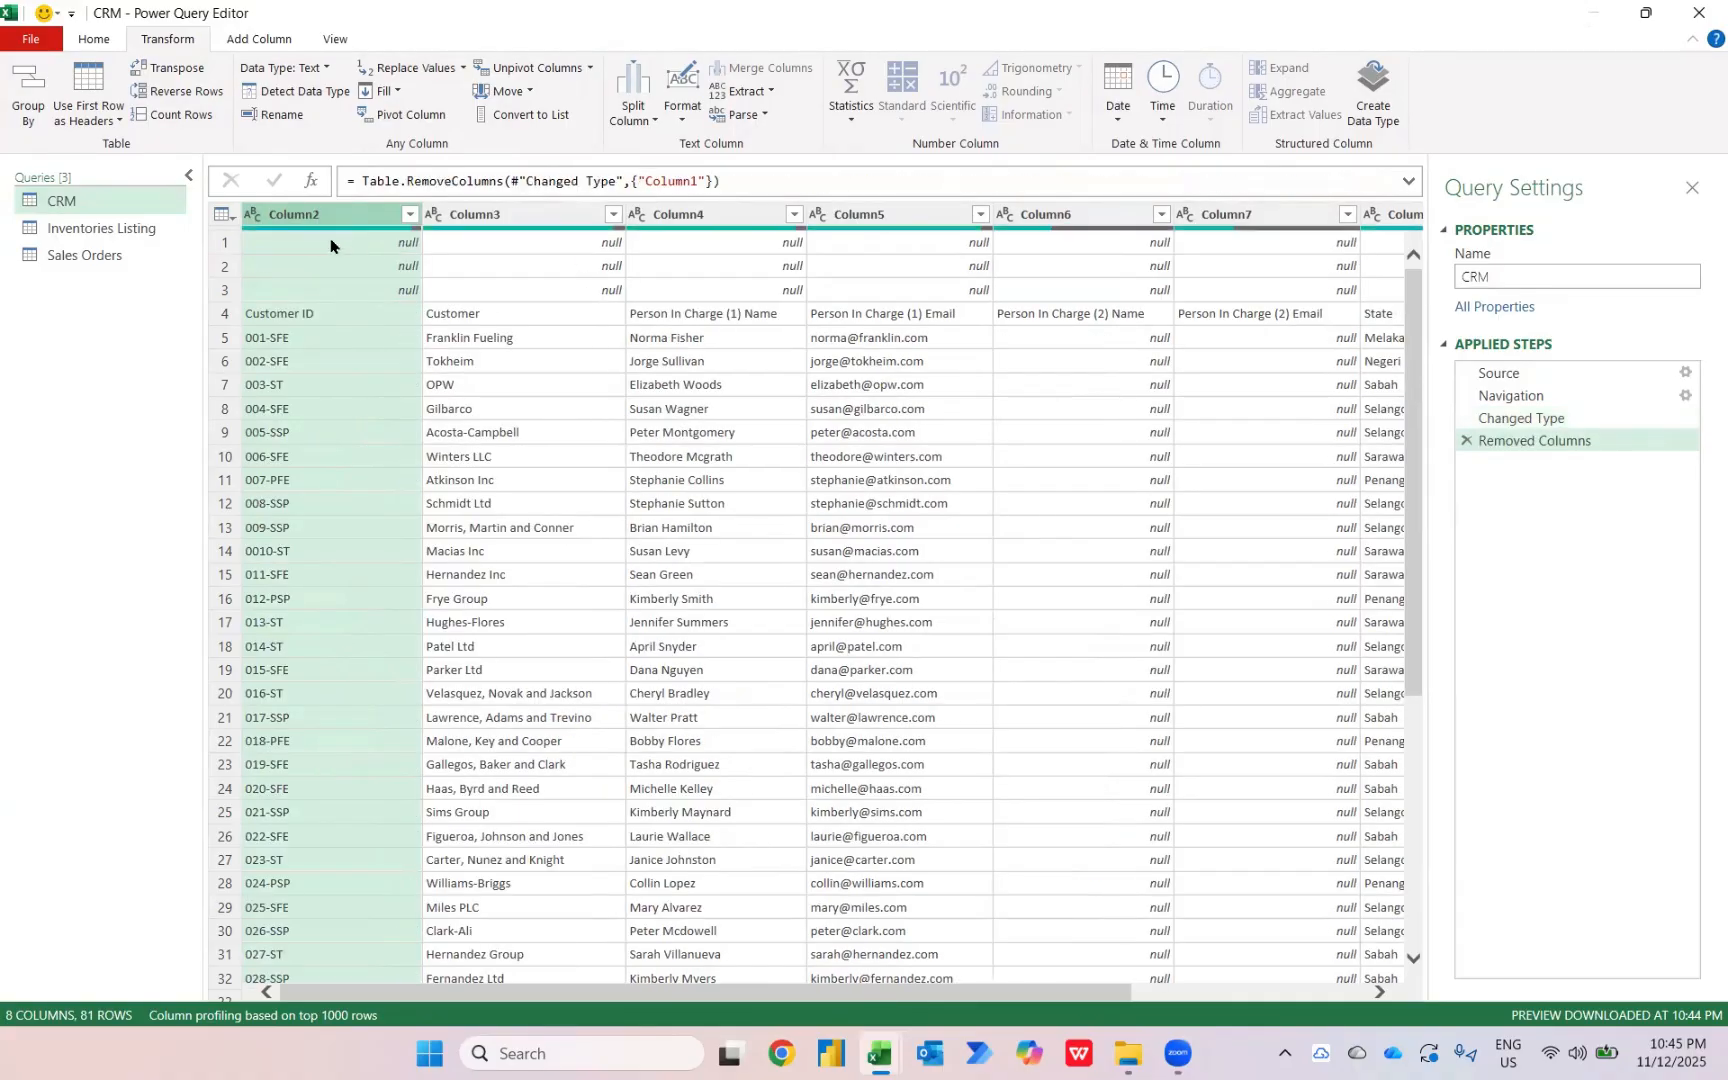
Remove the blank rows from the CRM query and use its first row as headers.
click(93, 38)
click(440, 117)
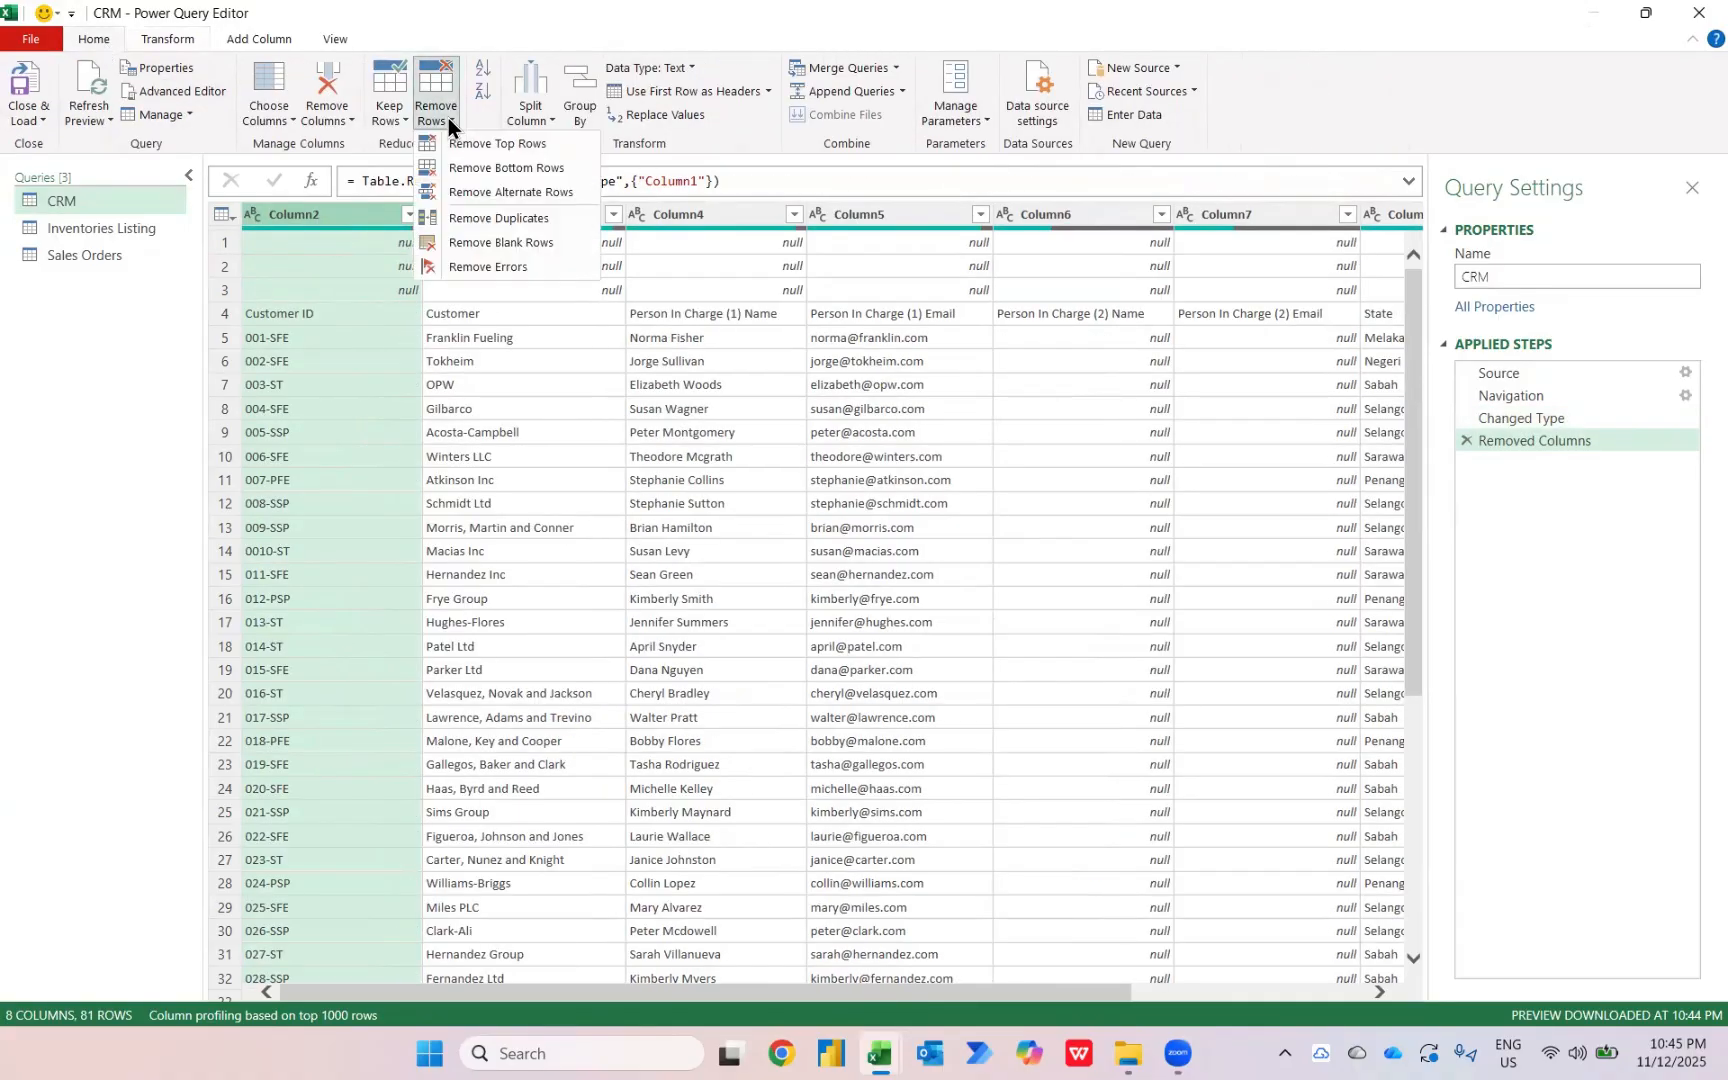
click(494, 241)
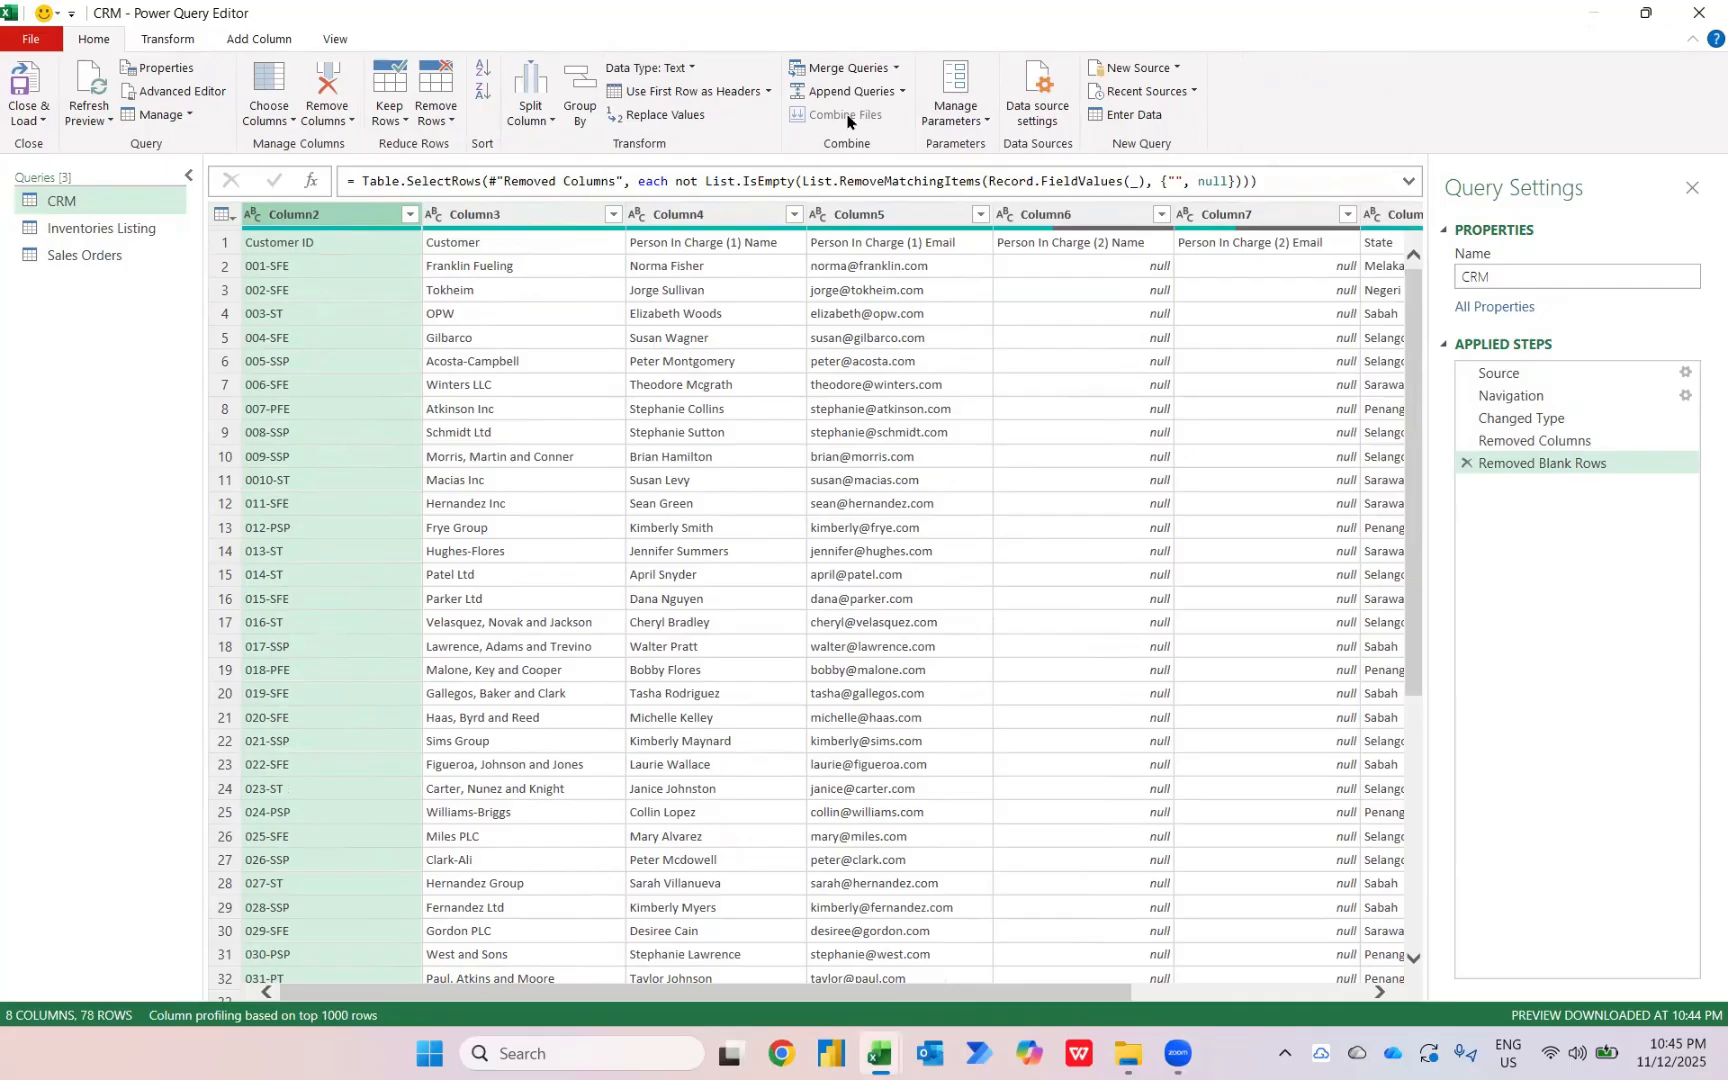
click(167, 38)
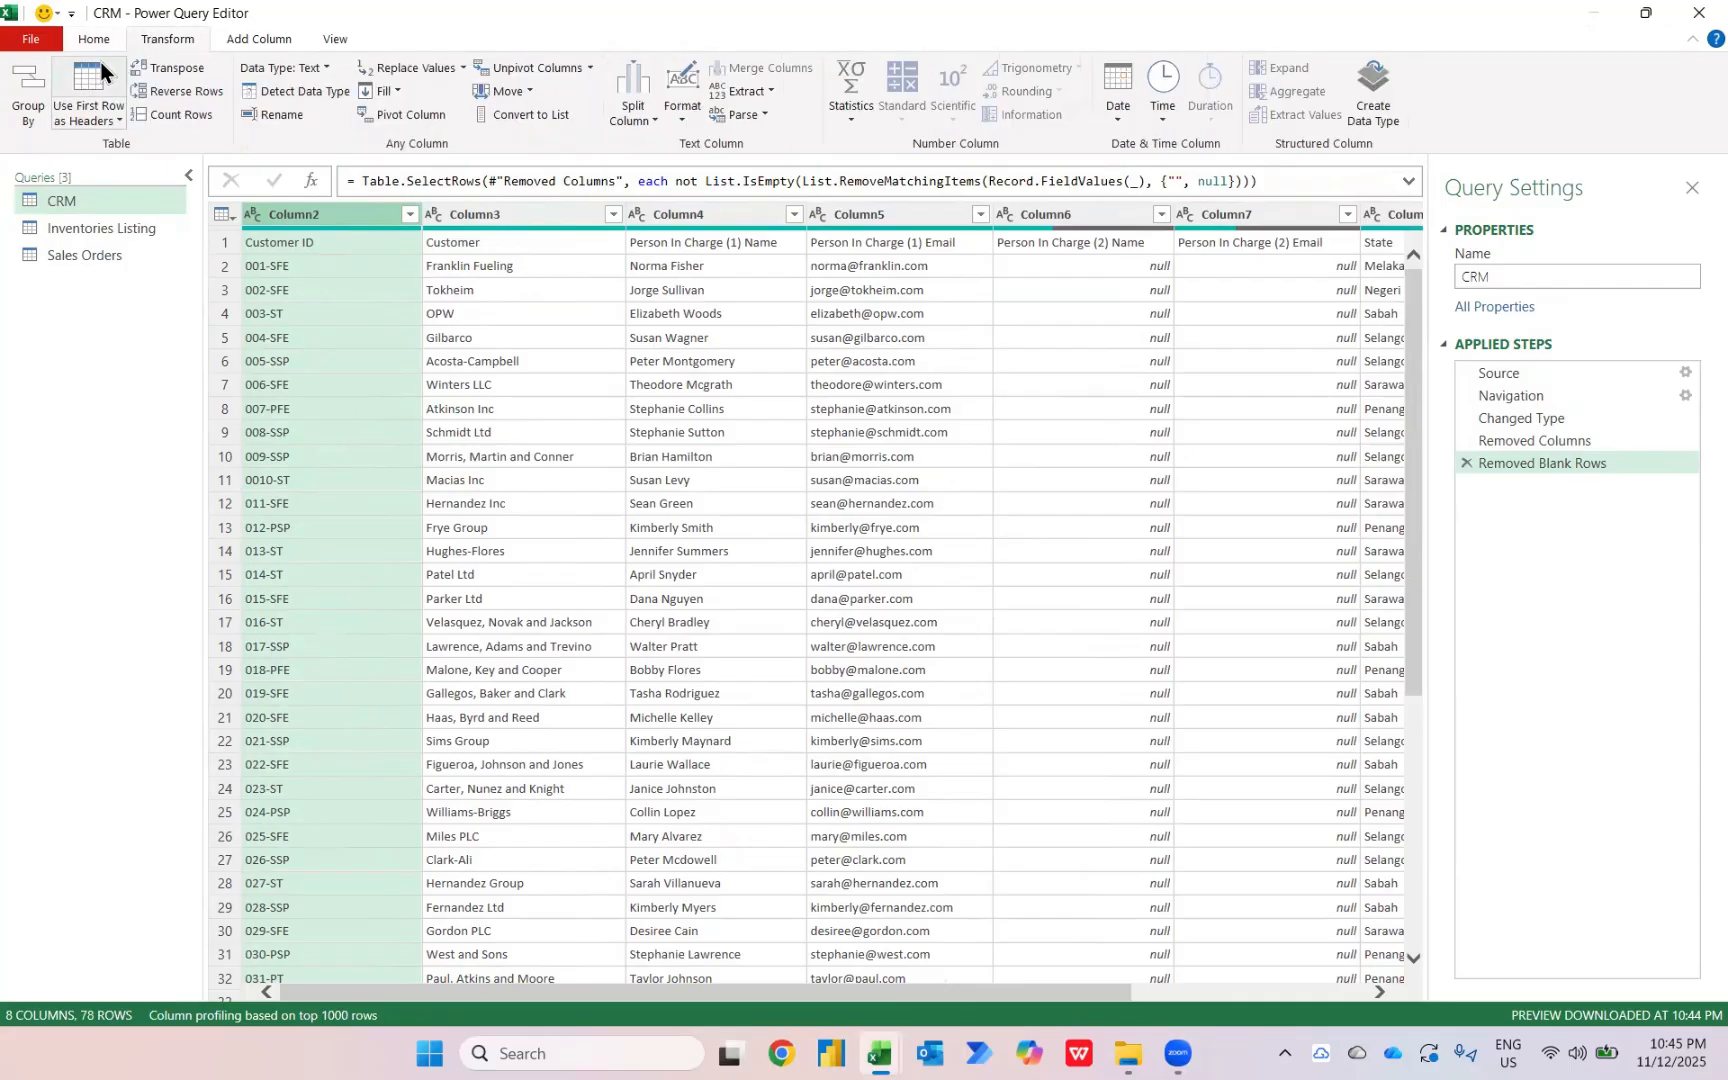
click(101, 62)
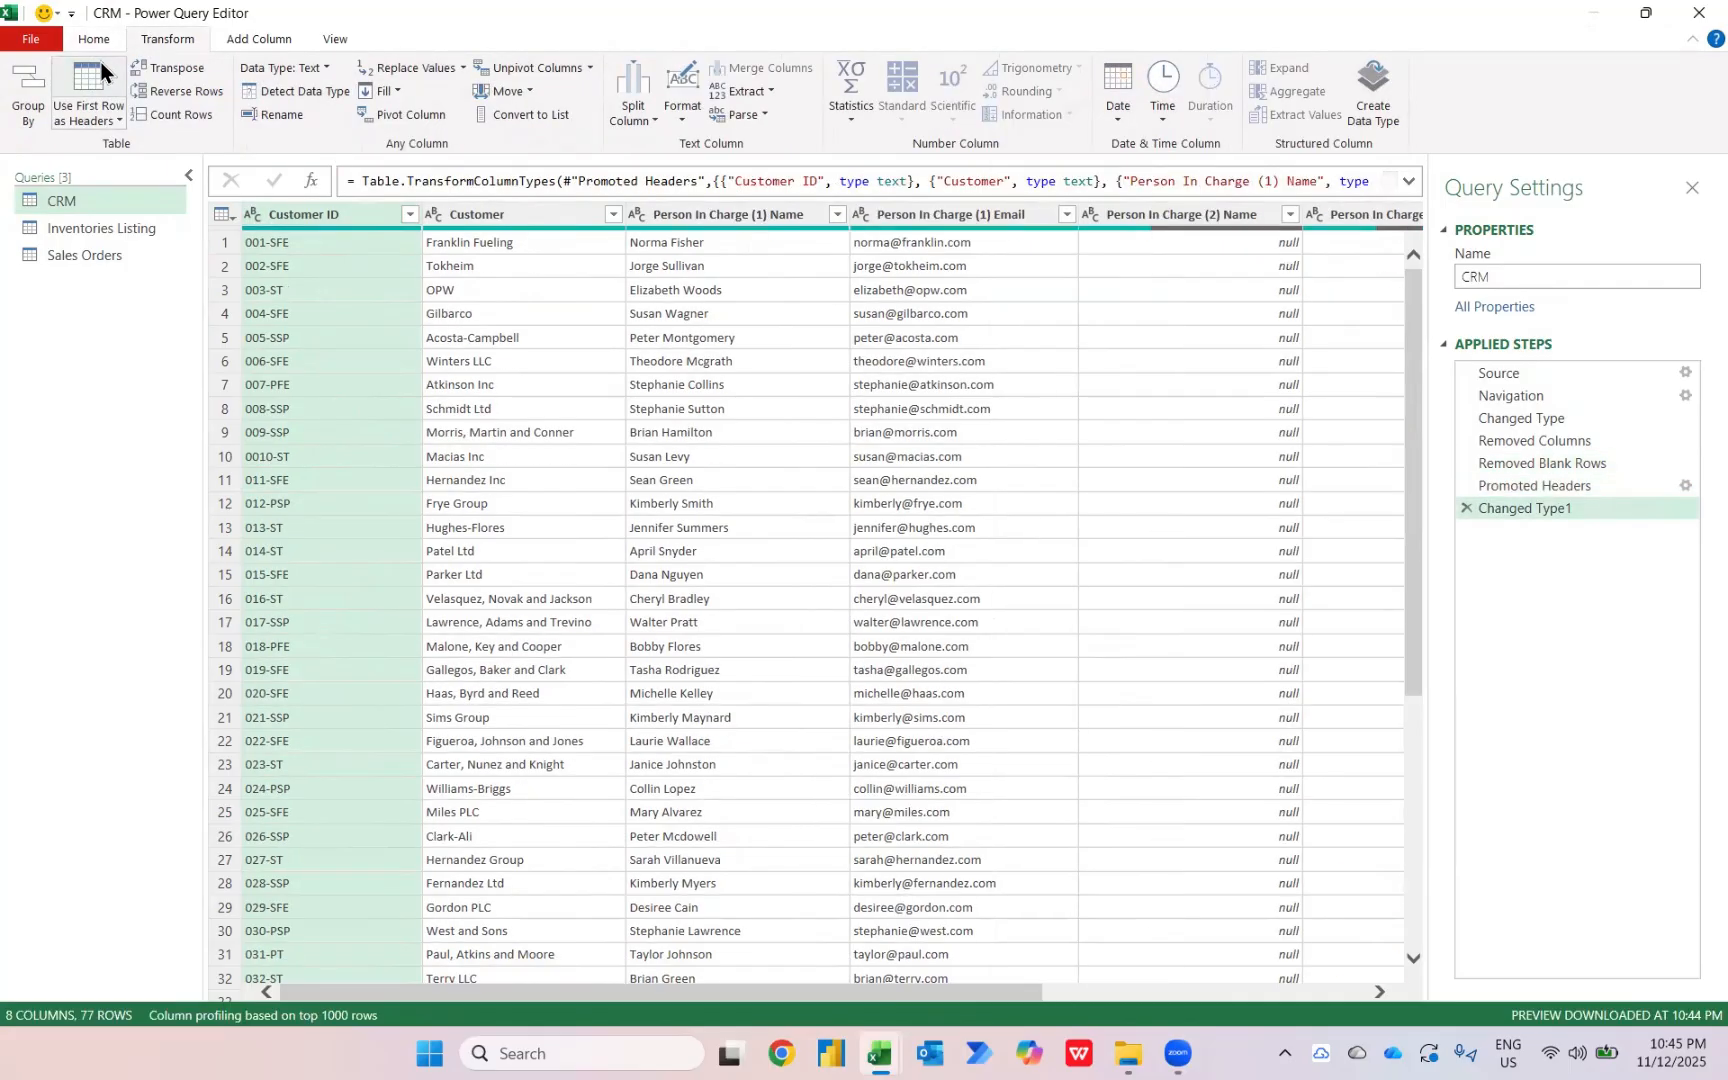
Remove the "Oil and Gas Sdn Bhd" column from the Sales Orders query.
click(80, 229)
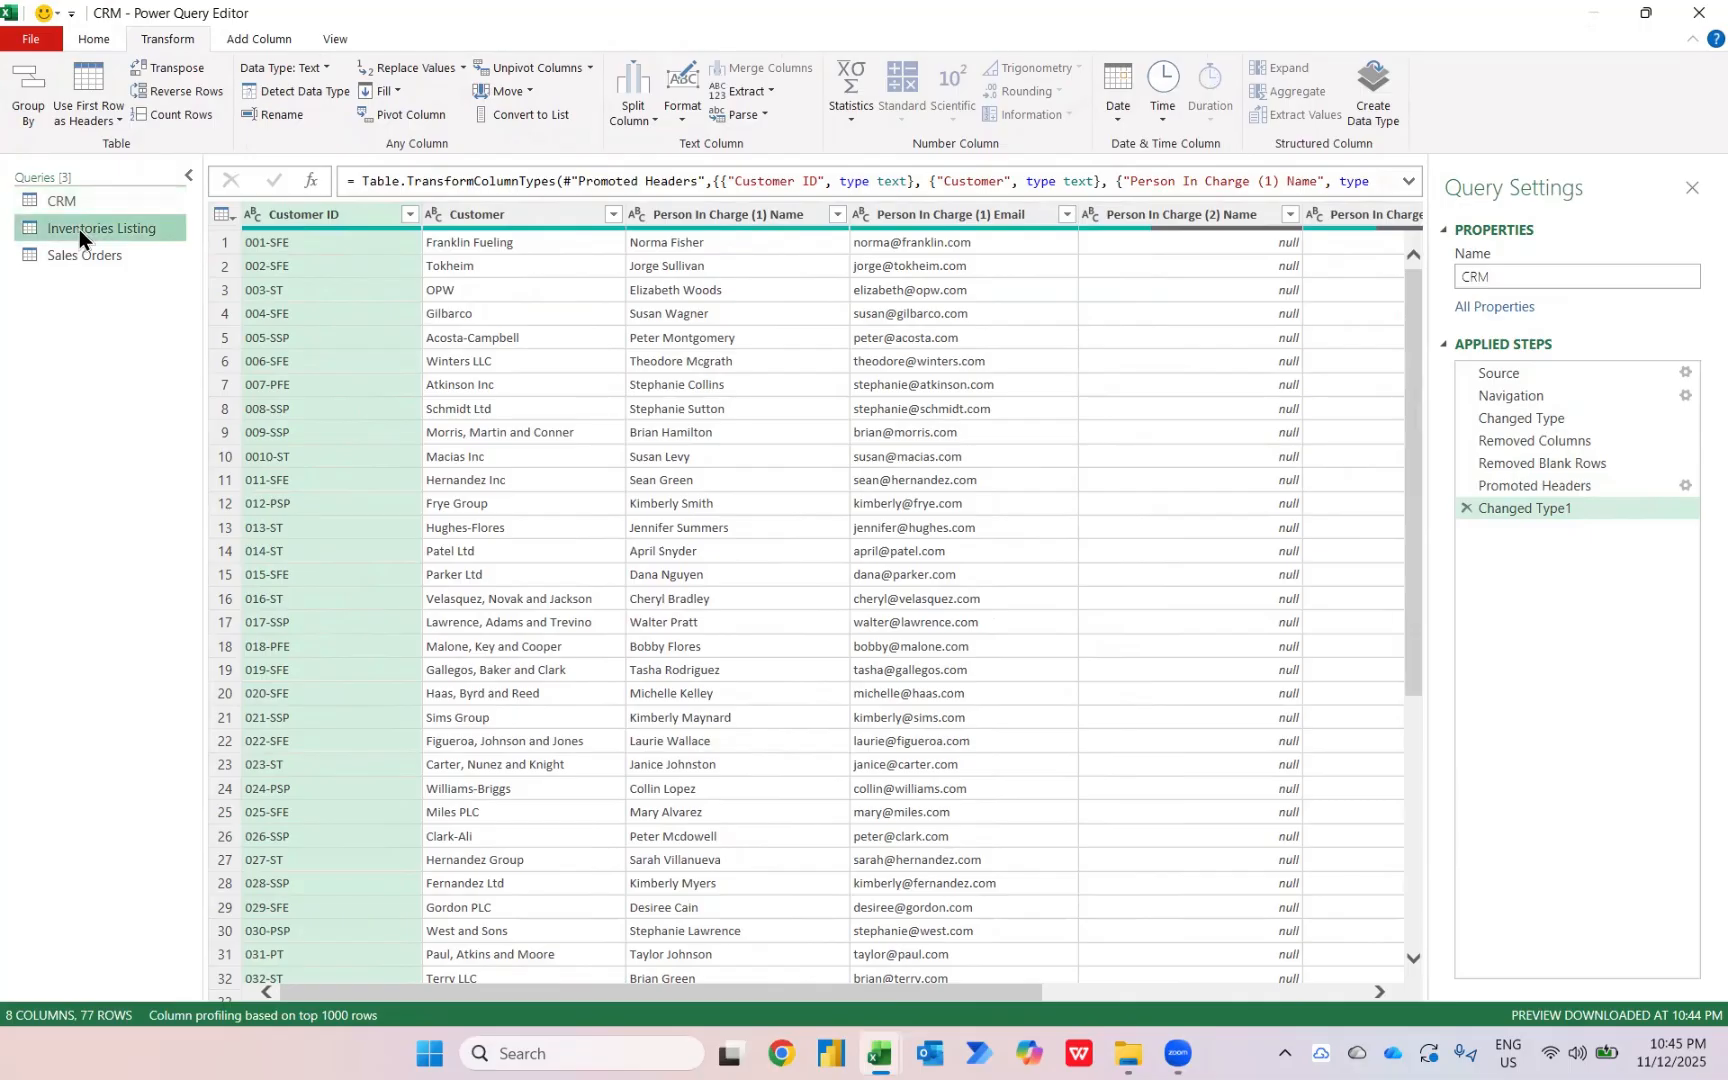
click(71, 257)
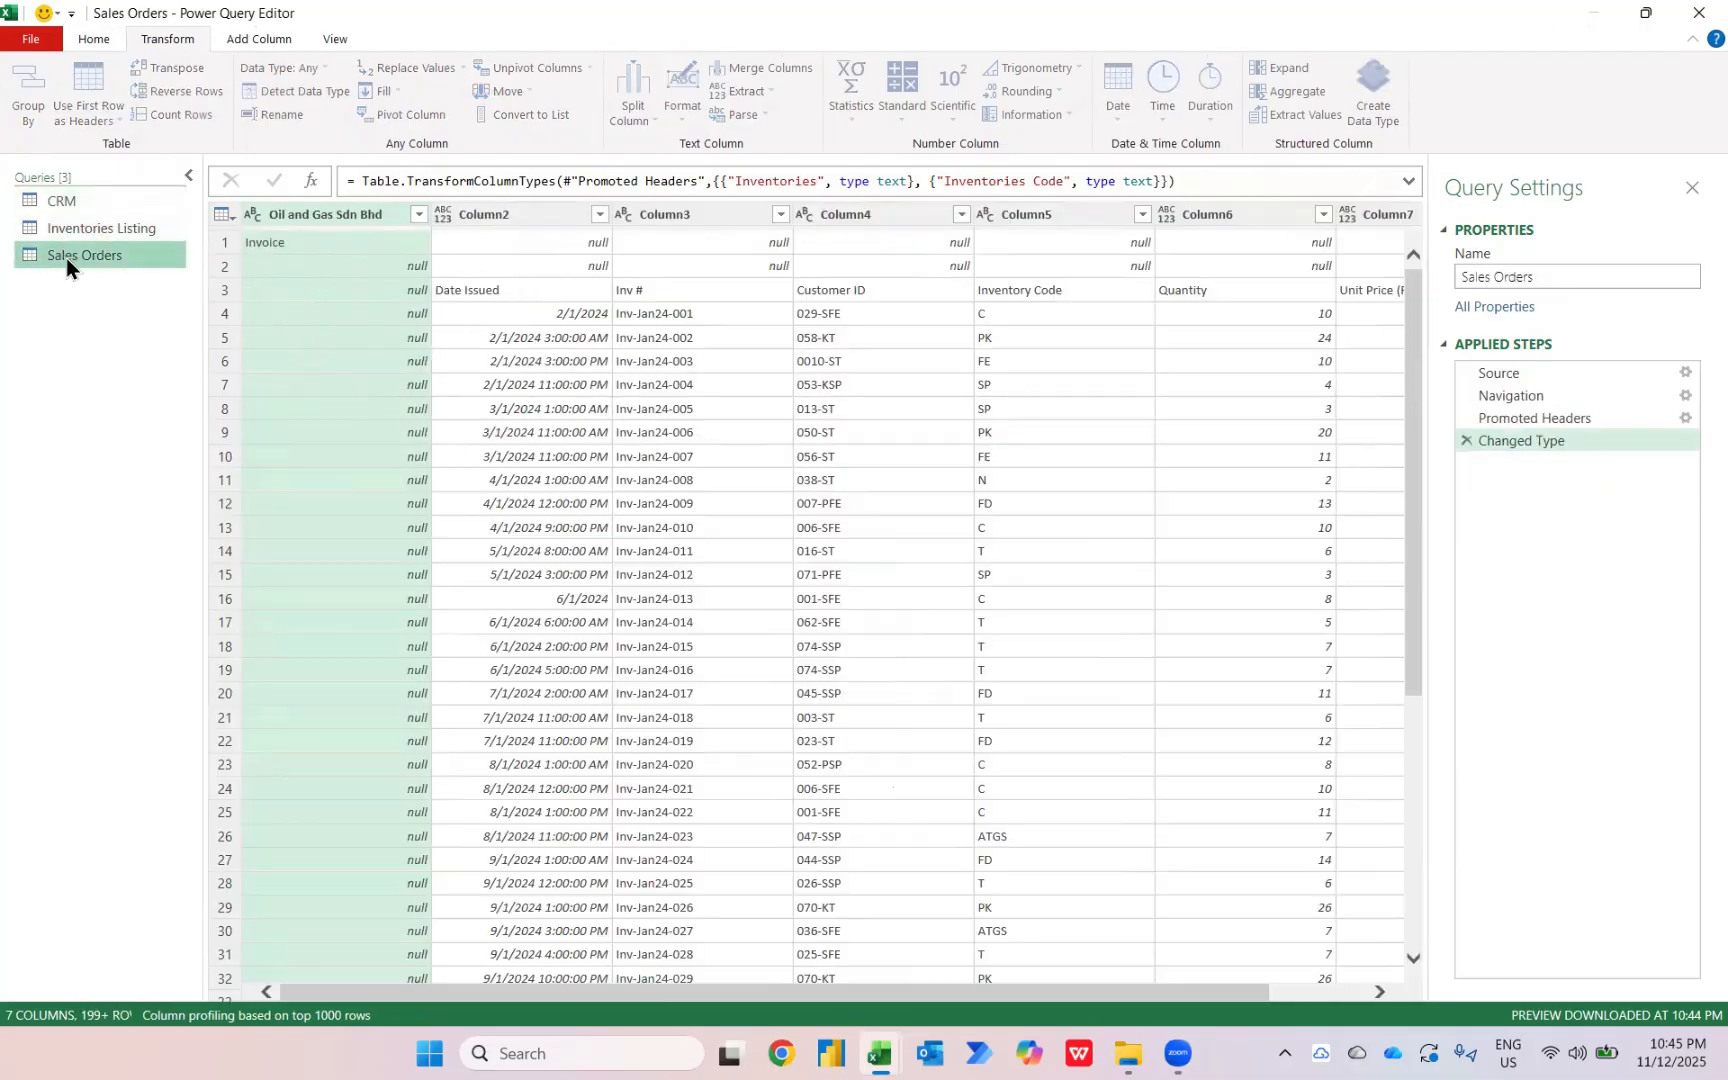
right_click(348, 214)
key(Escape)
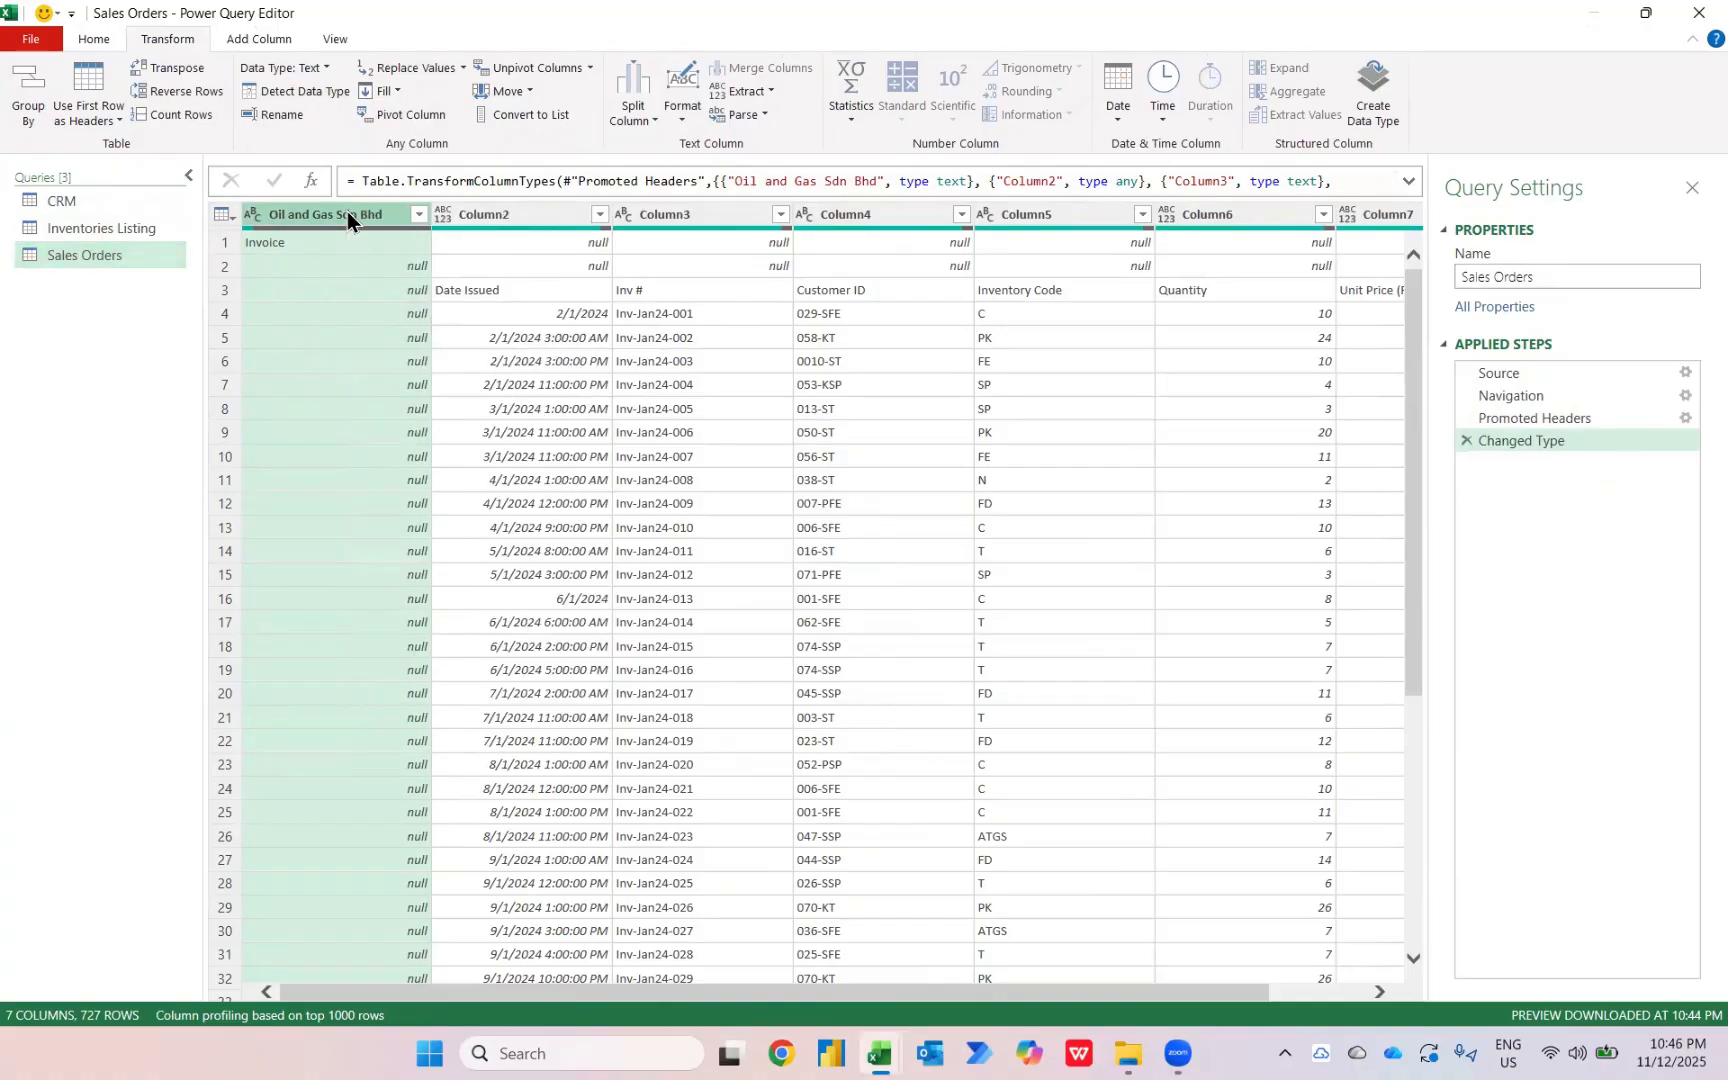
key(Delete)
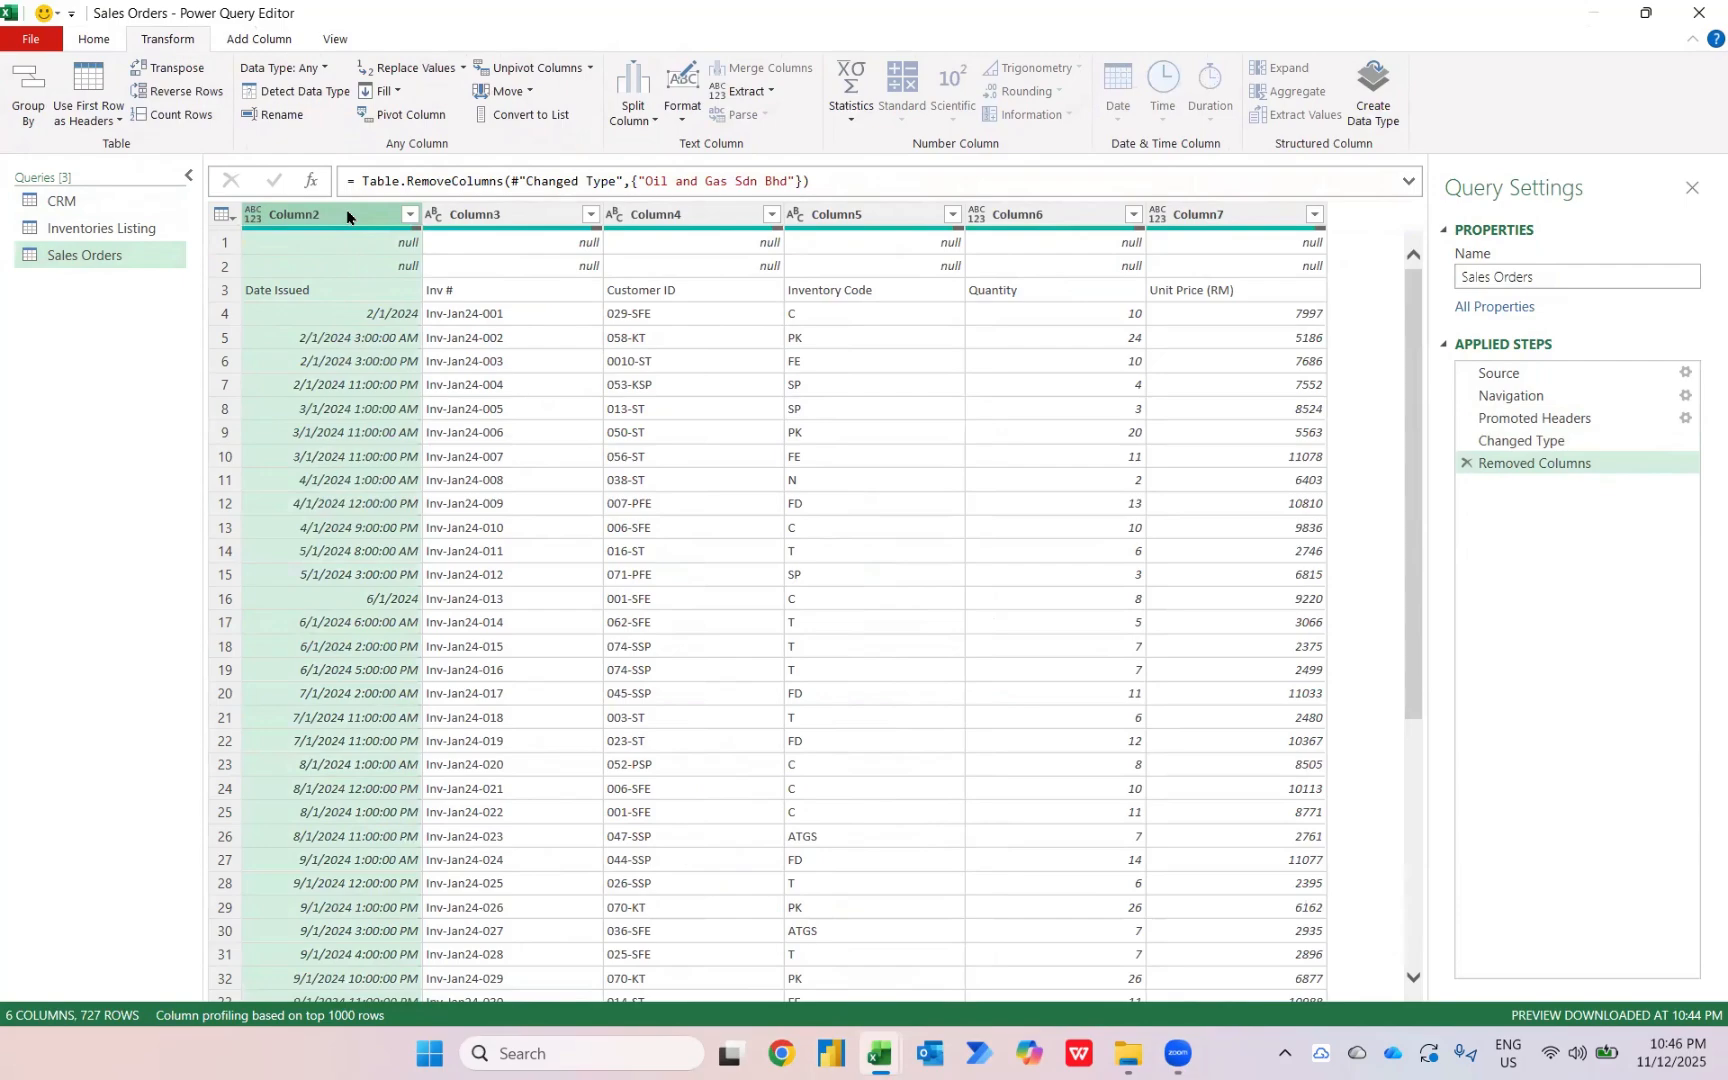
Remove the blank rows from the Sales Orders query and use its first row as headers.
click(101, 40)
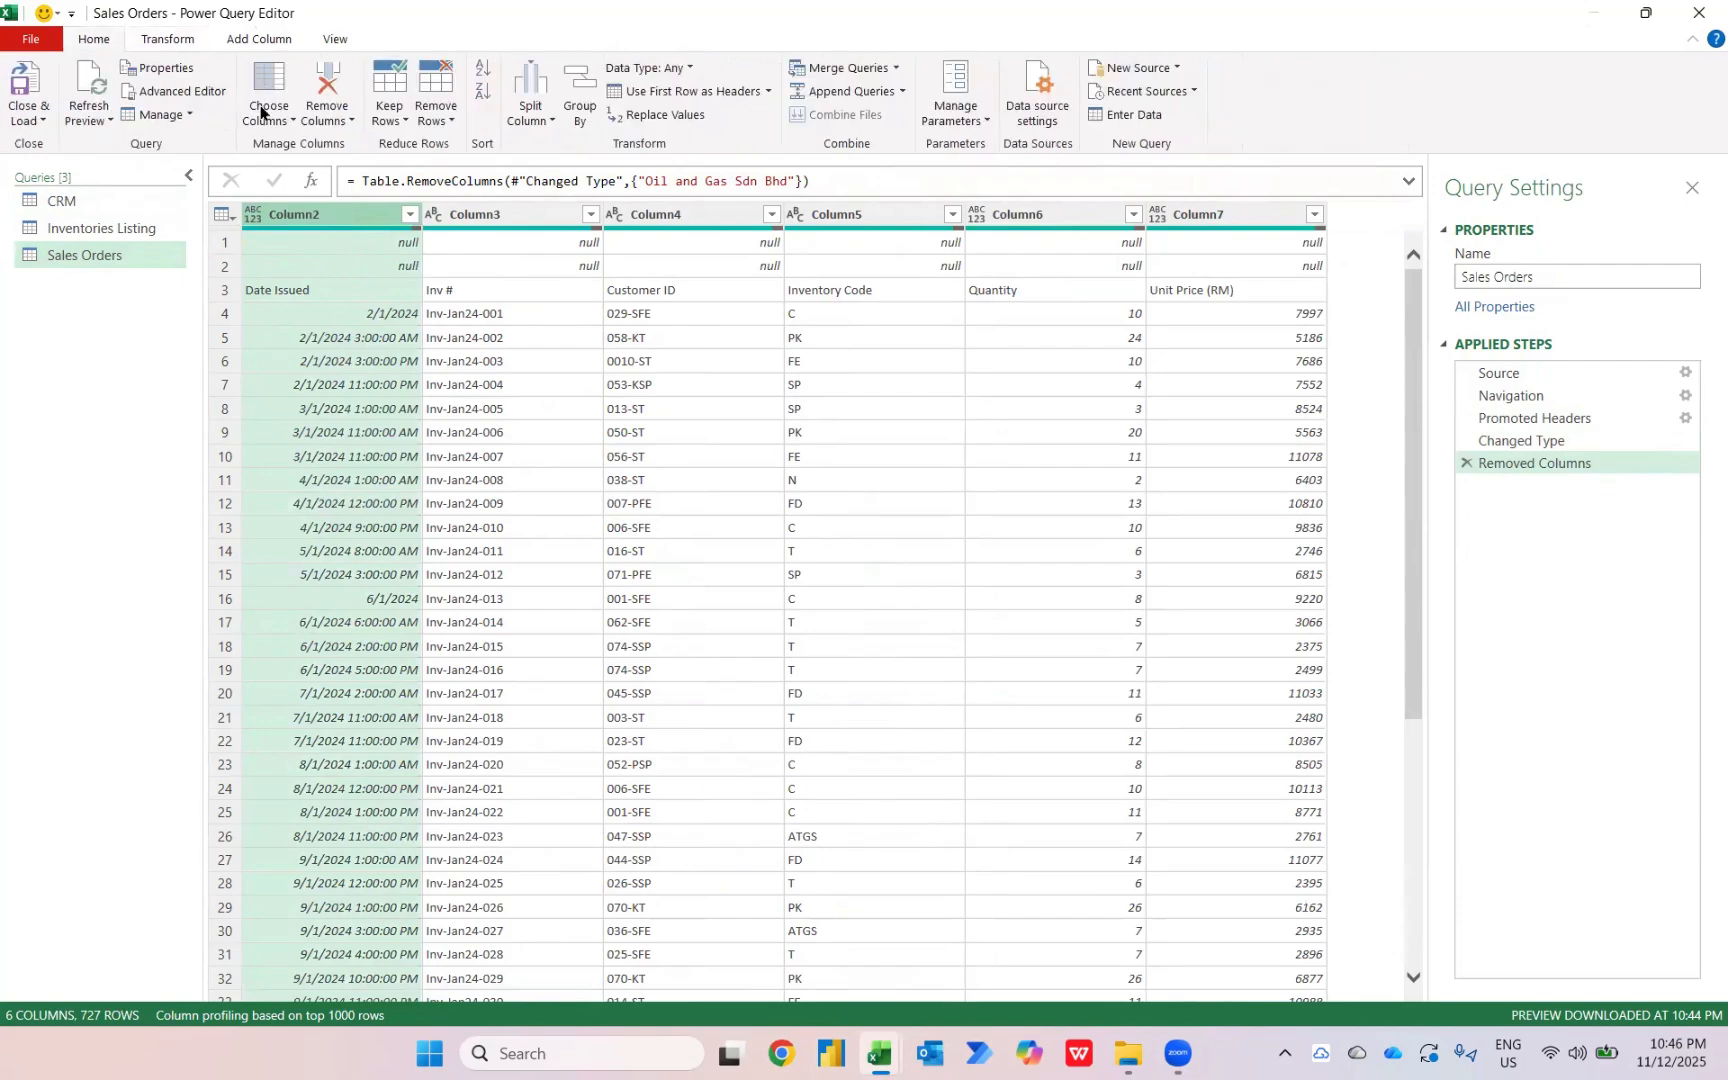
click(434, 112)
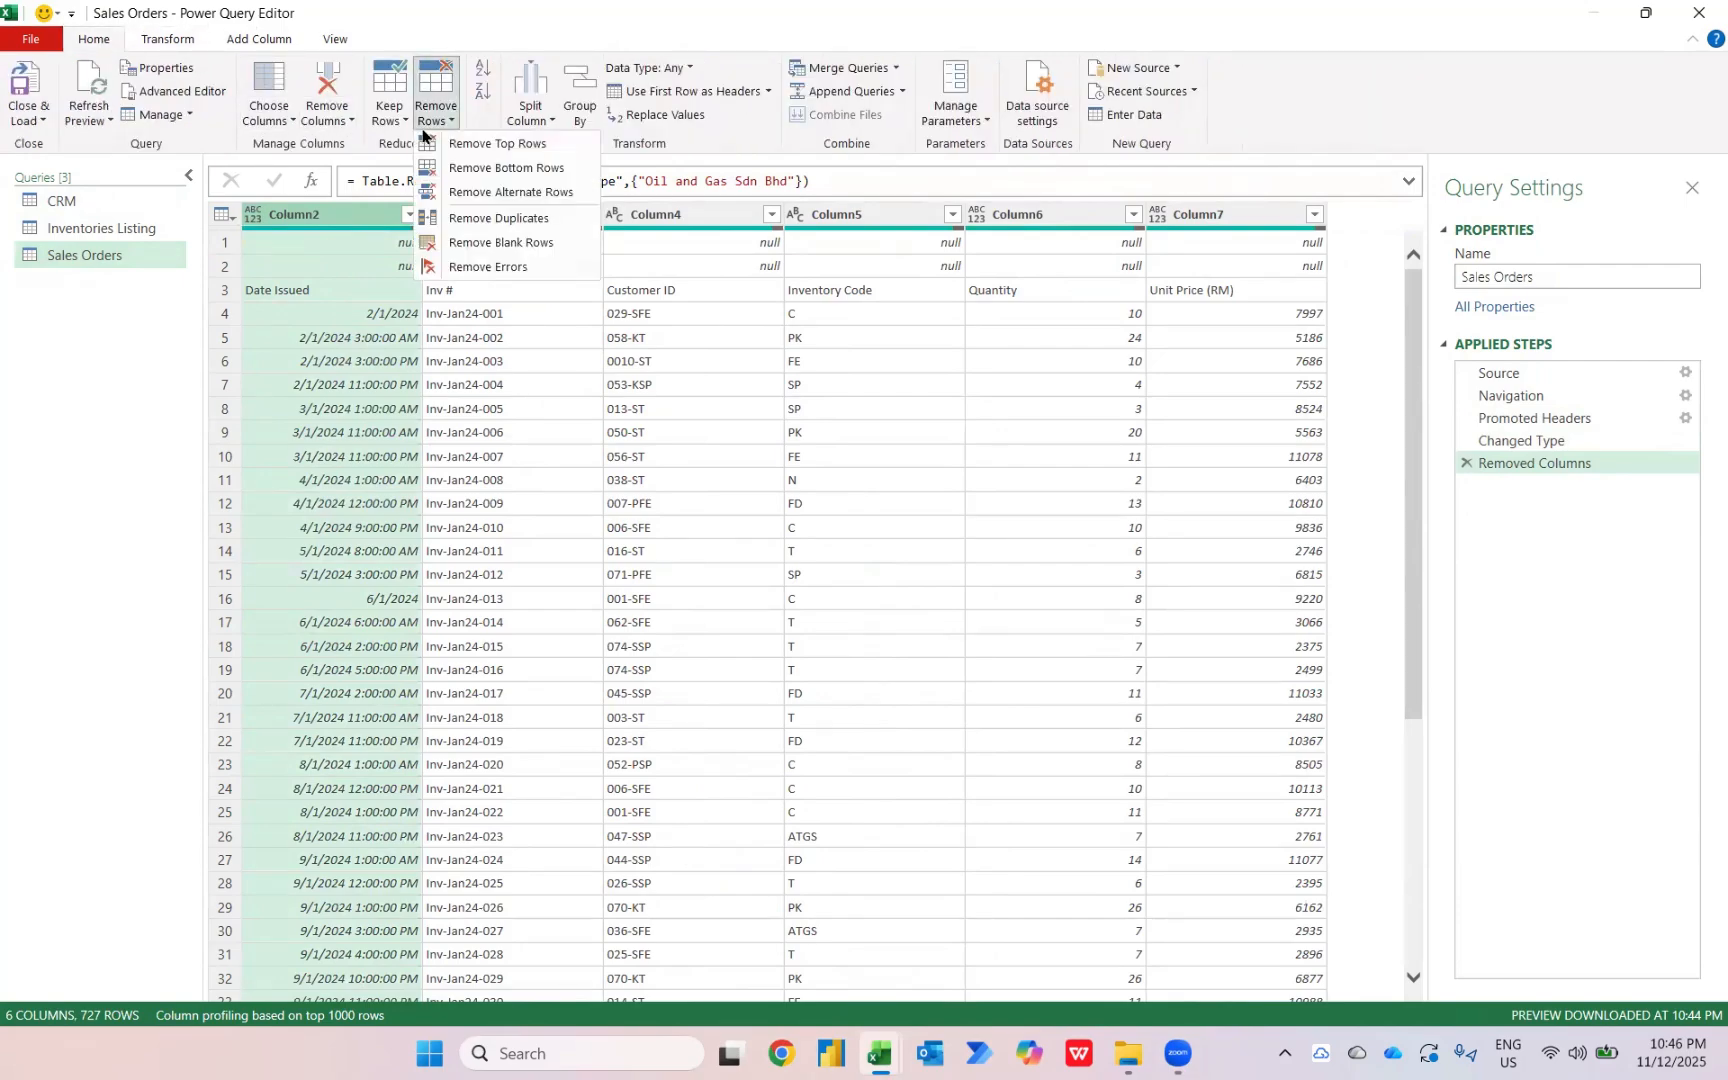
click(487, 242)
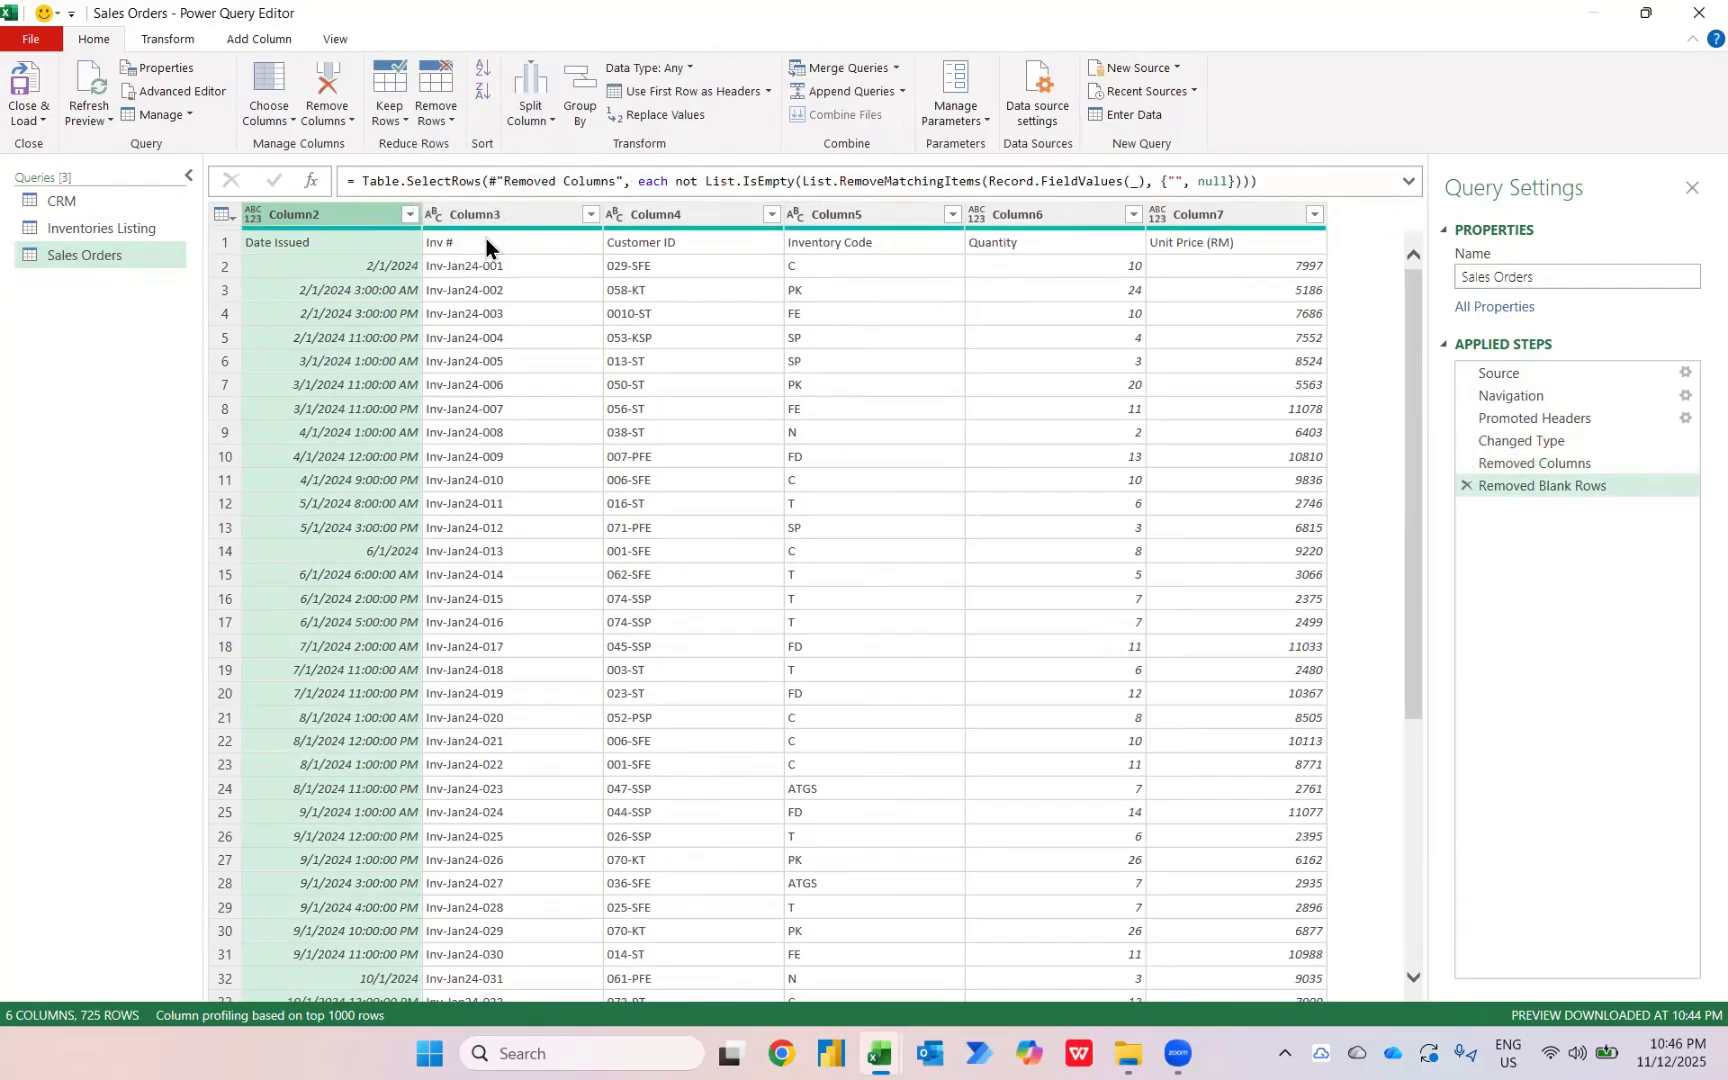
click(164, 36)
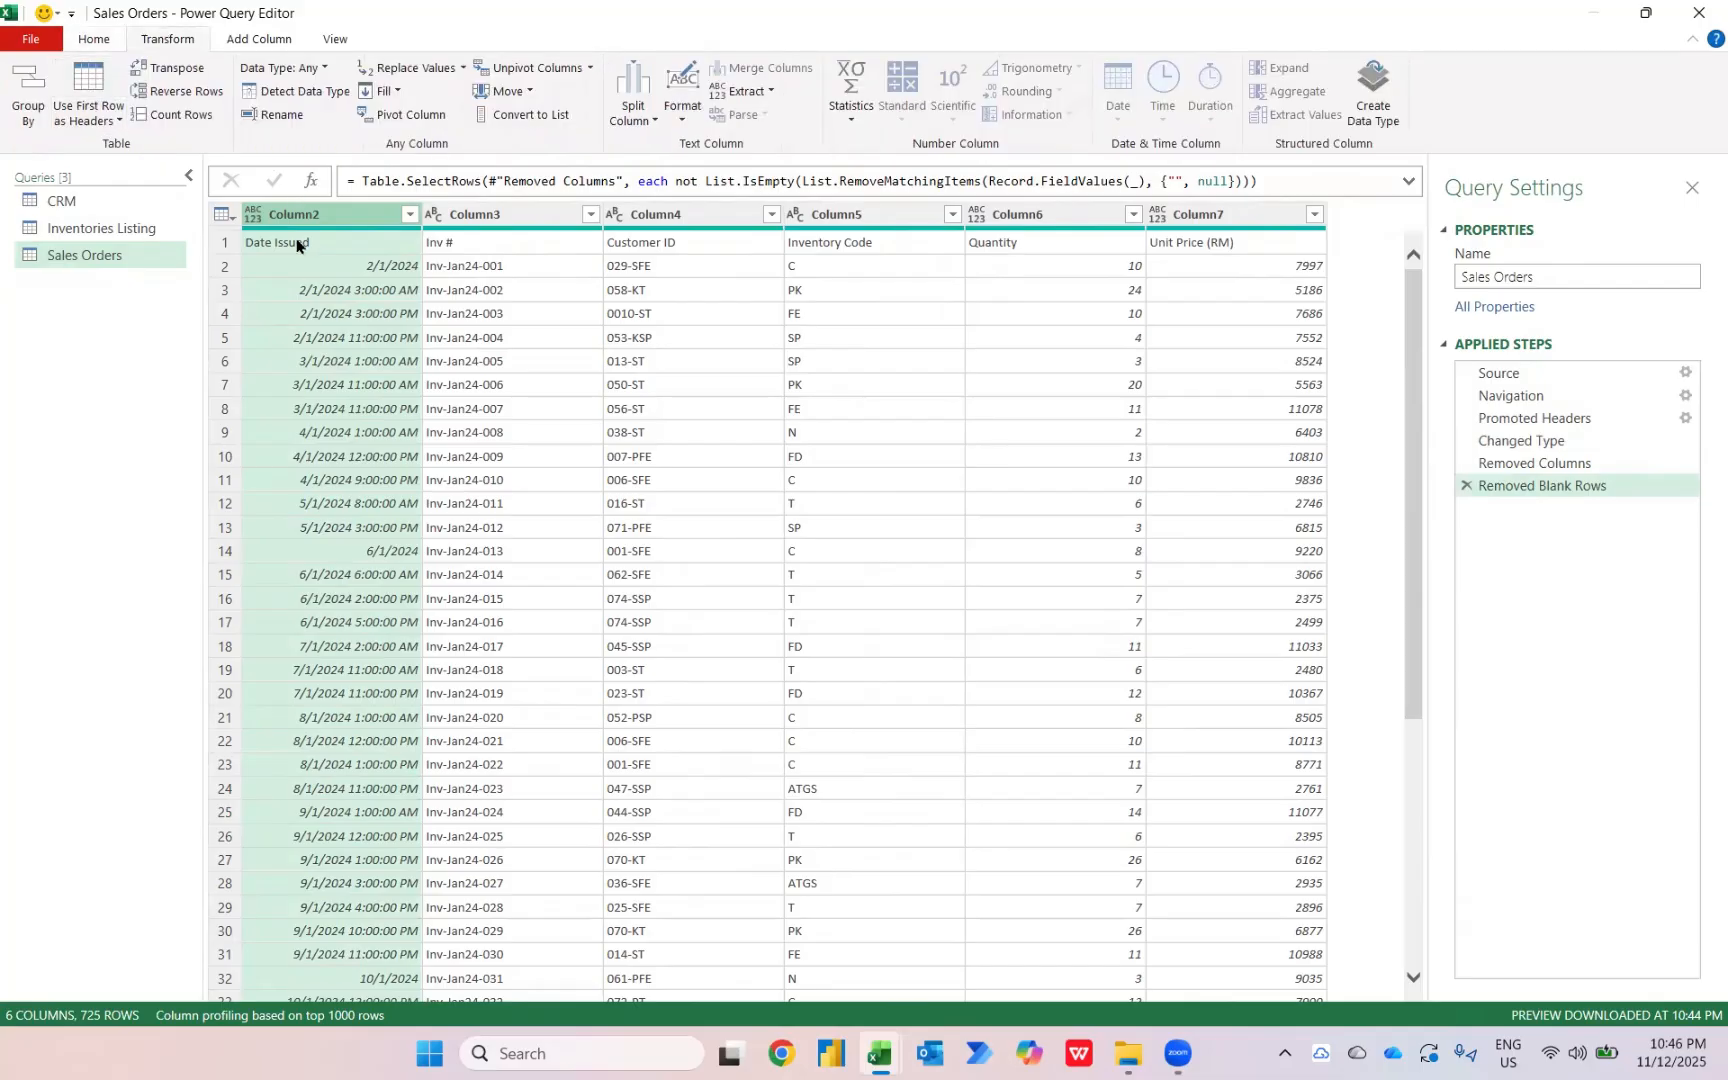
click(104, 91)
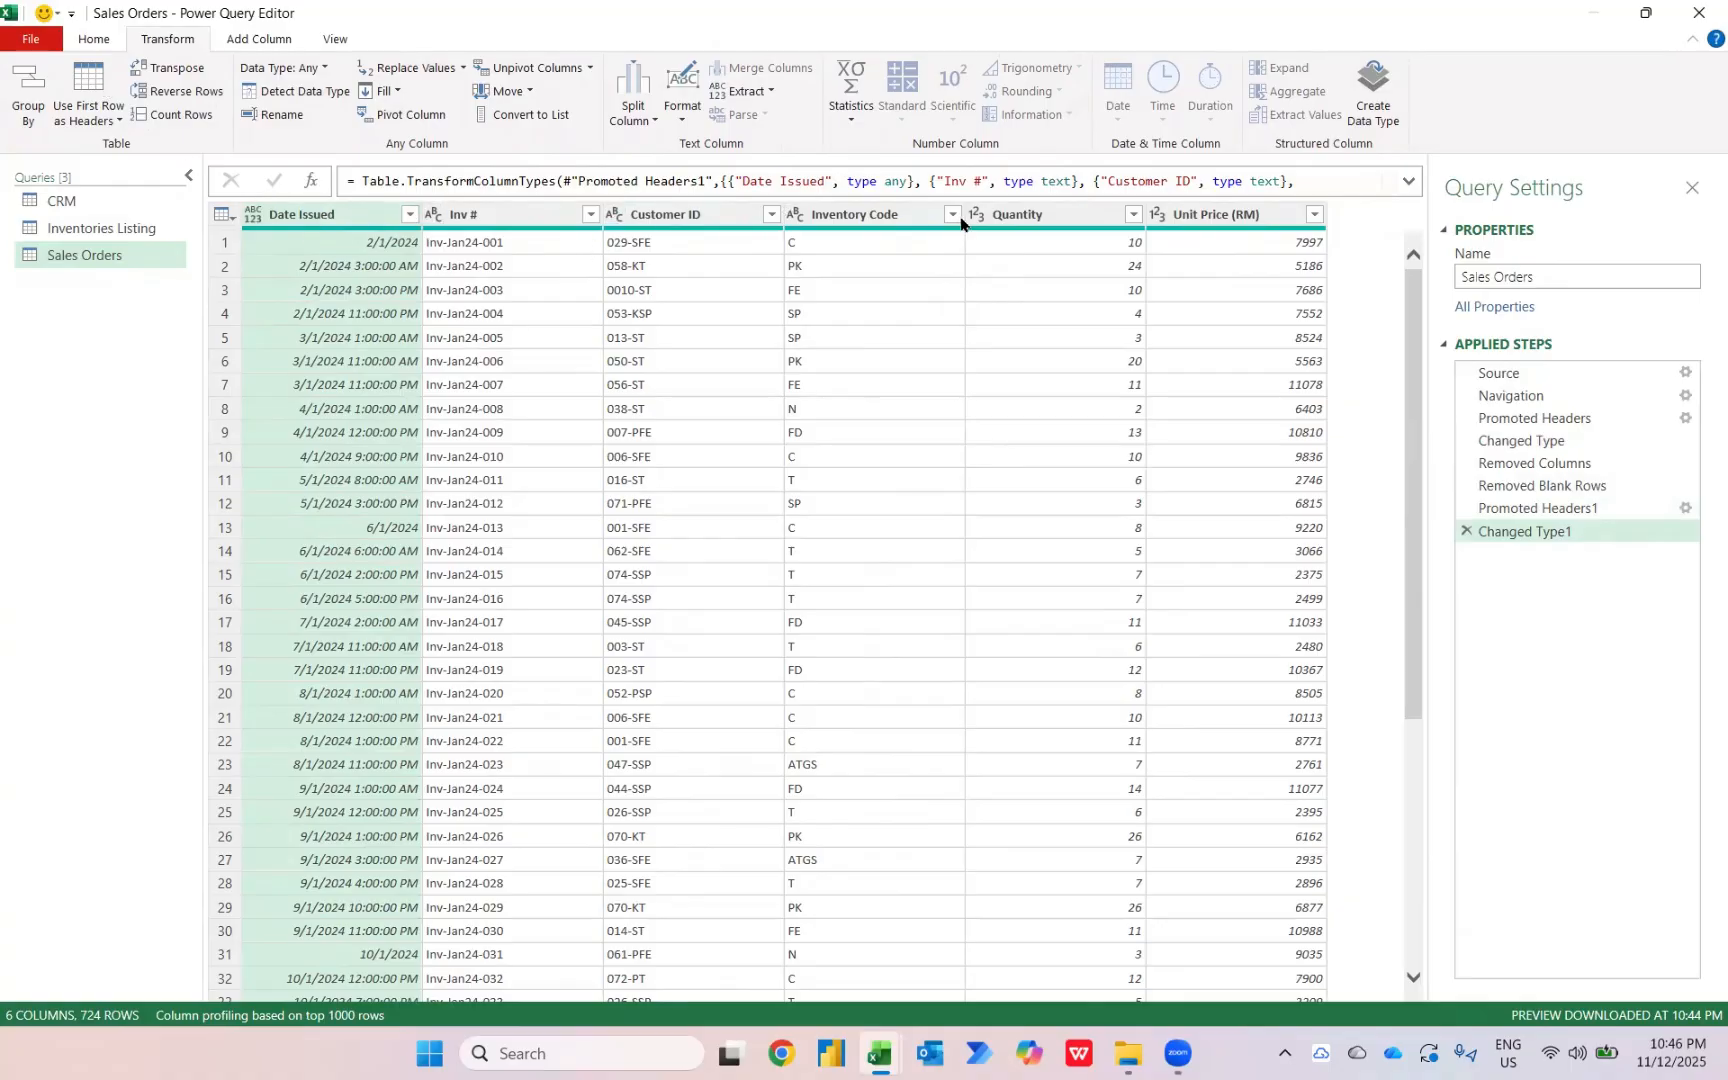
Change the data type of the Date Issued column in the Sales Orders query to Date.
click(475, 216)
click(1026, 220)
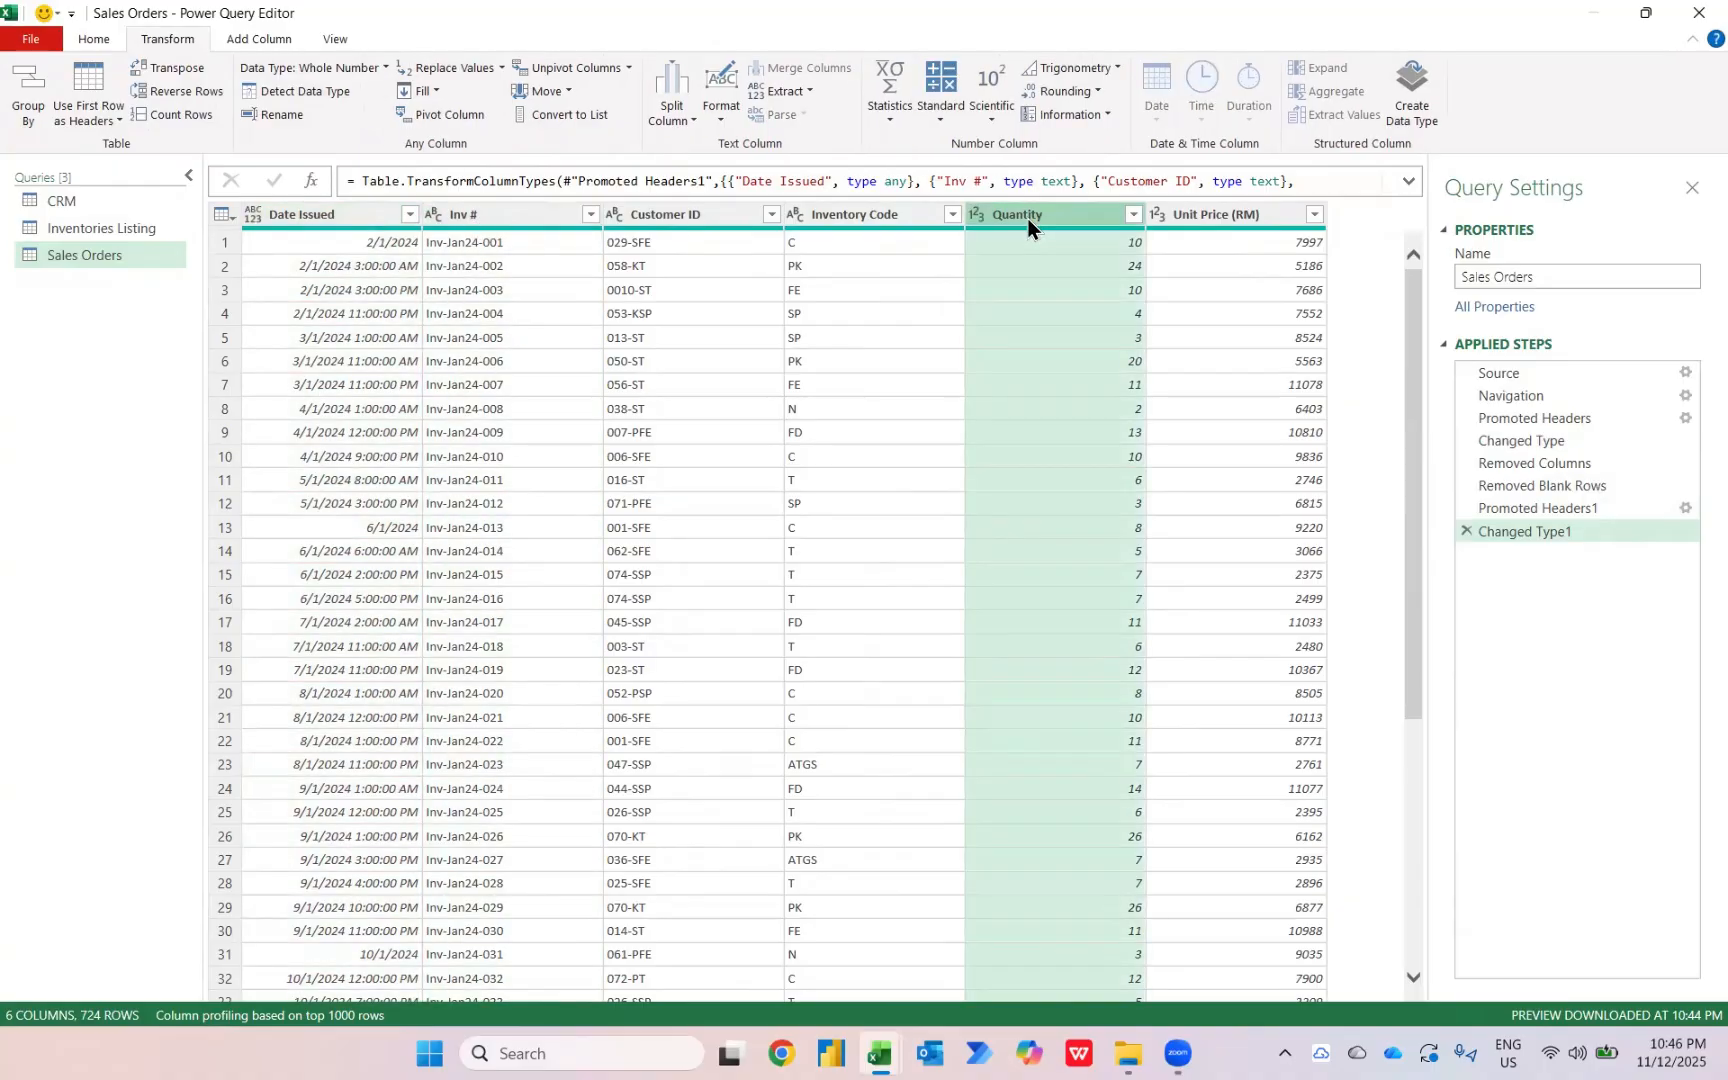
click(306, 218)
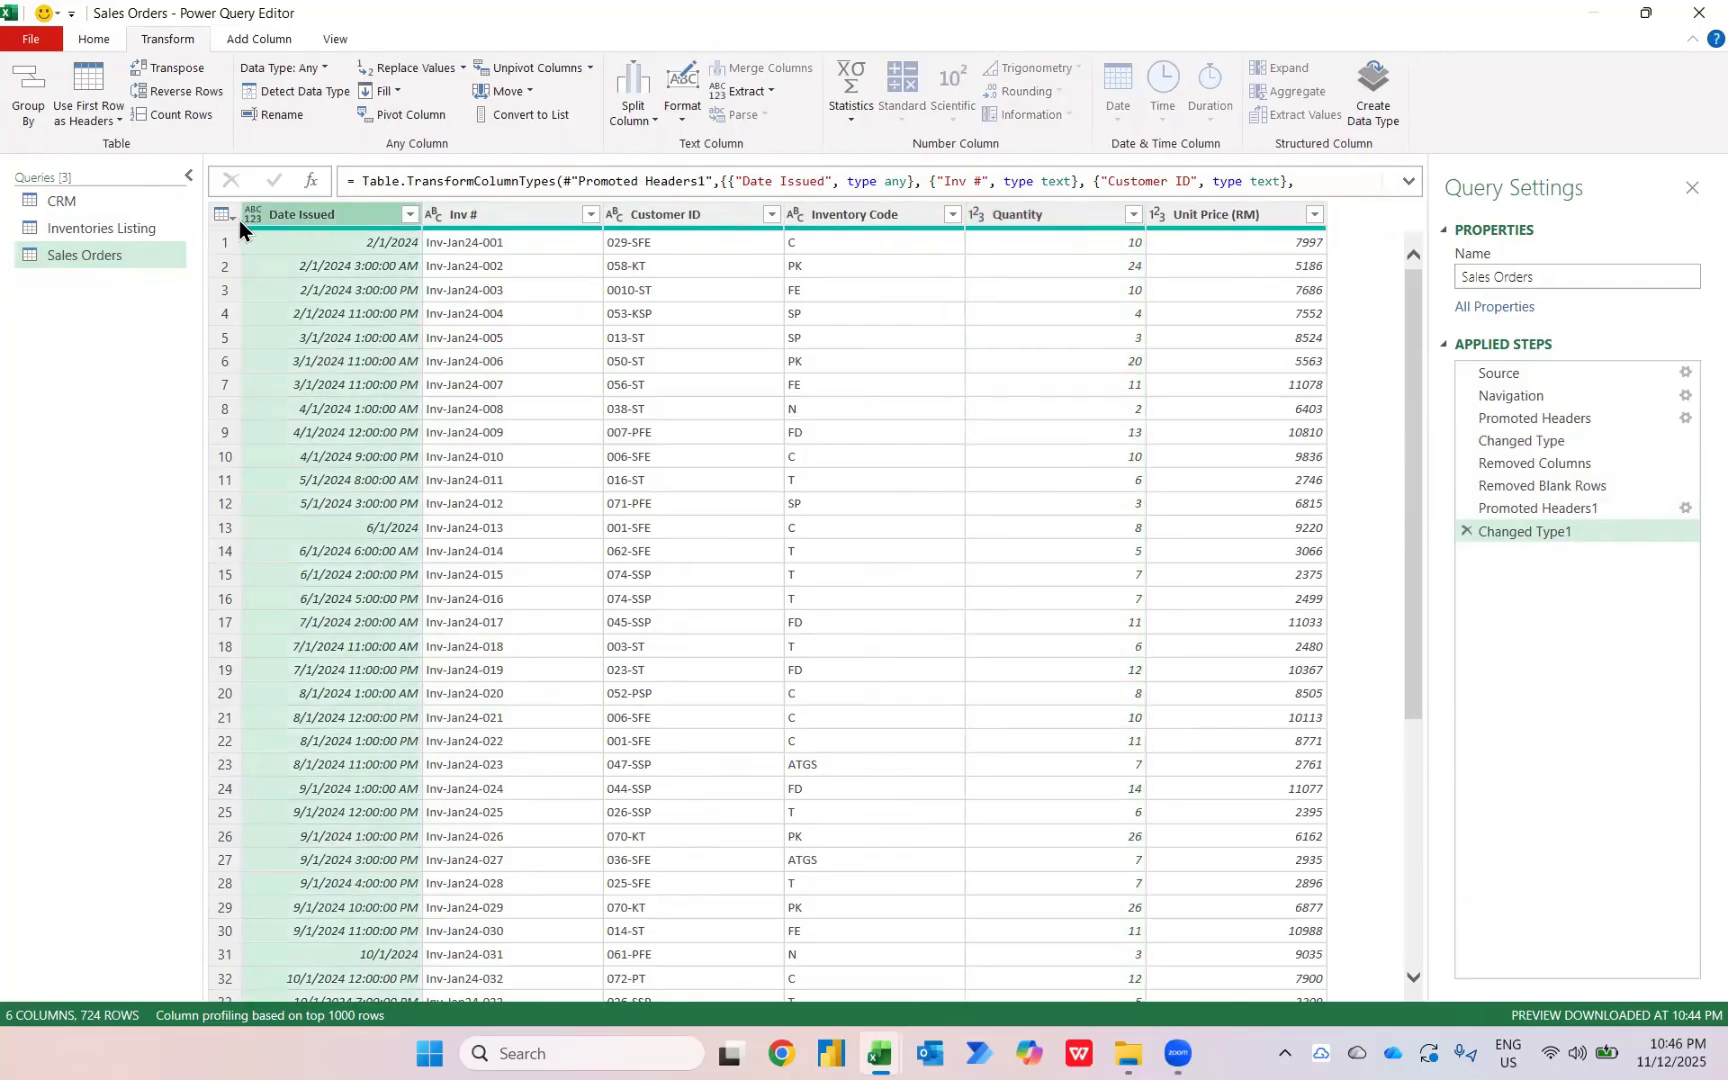
click(356, 243)
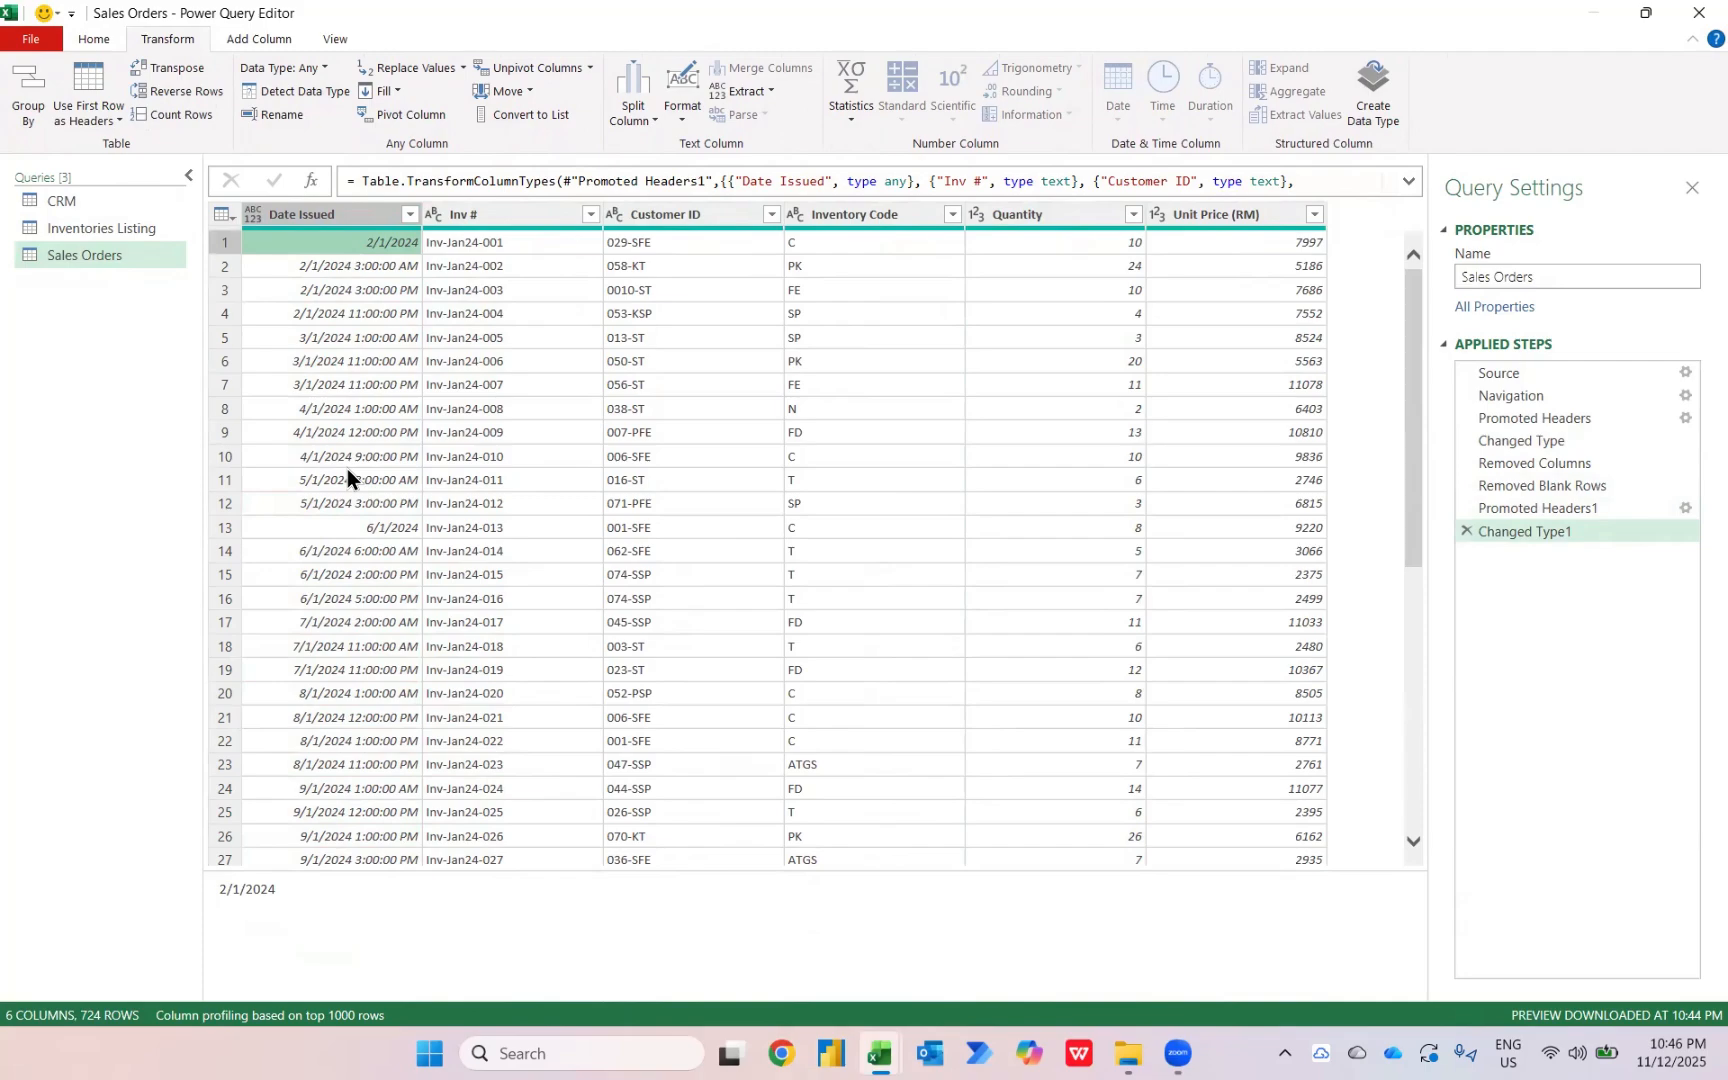
click(253, 216)
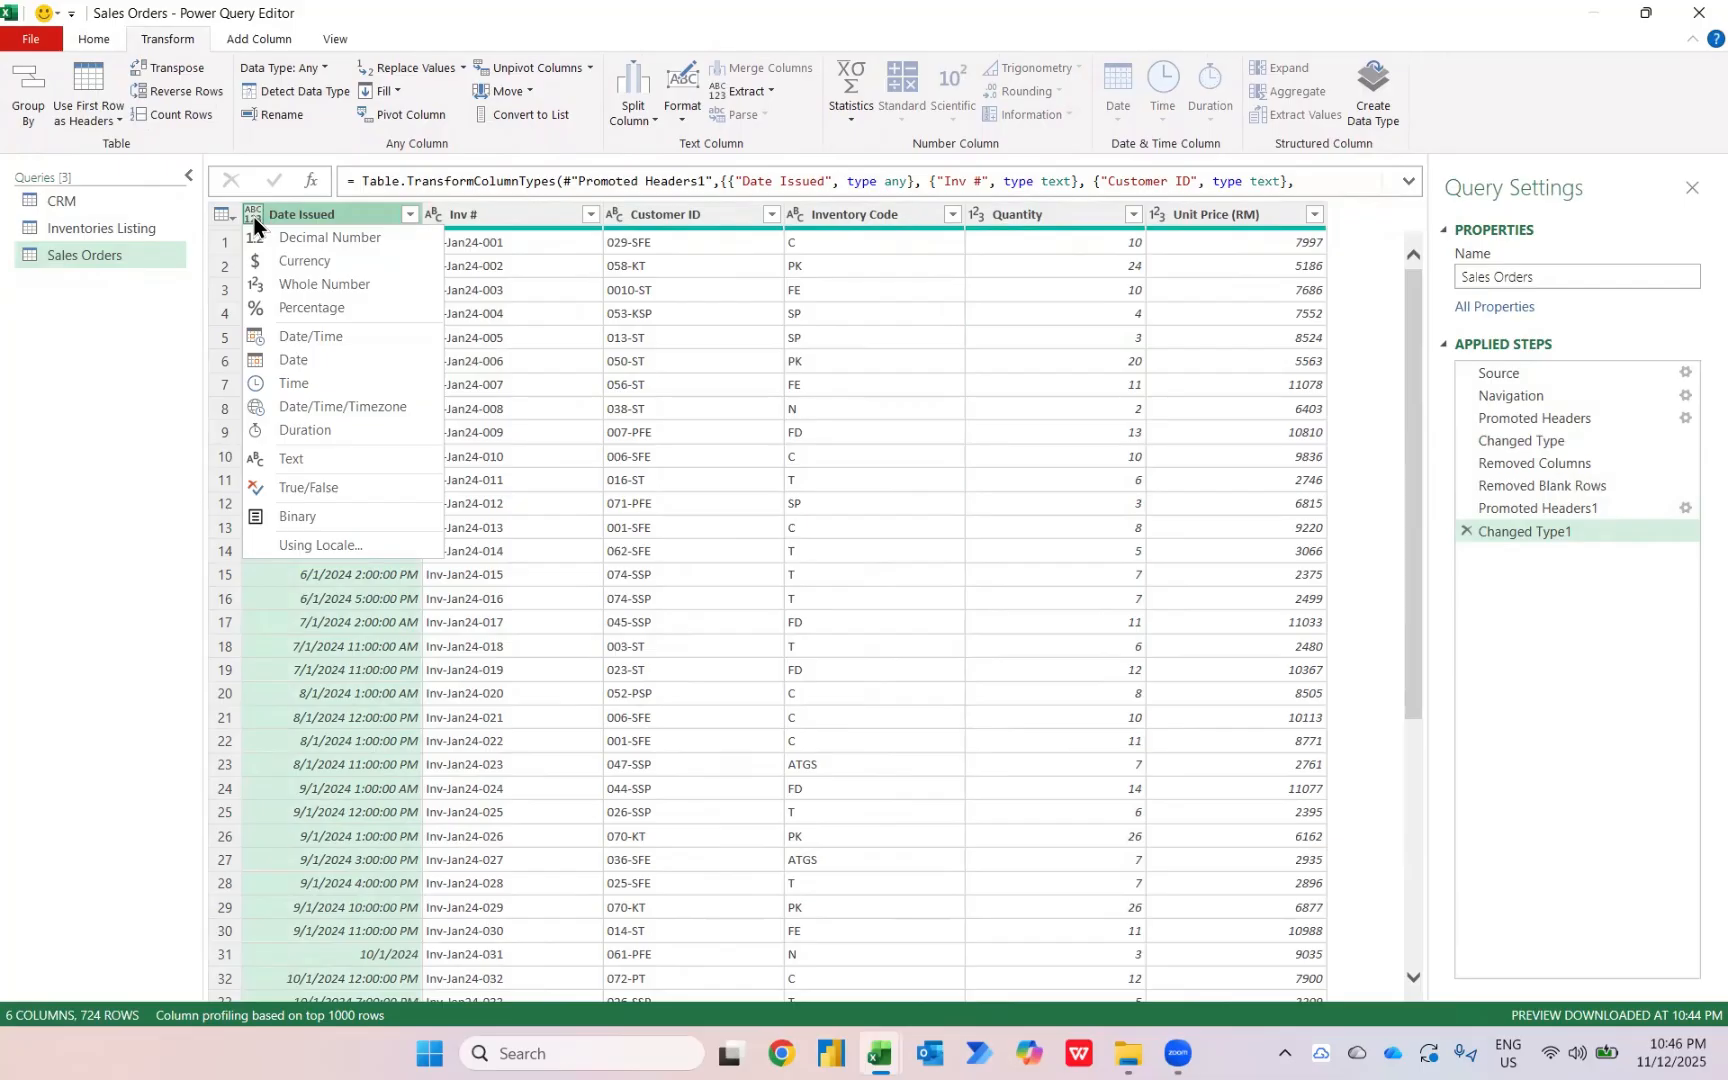
click(302, 362)
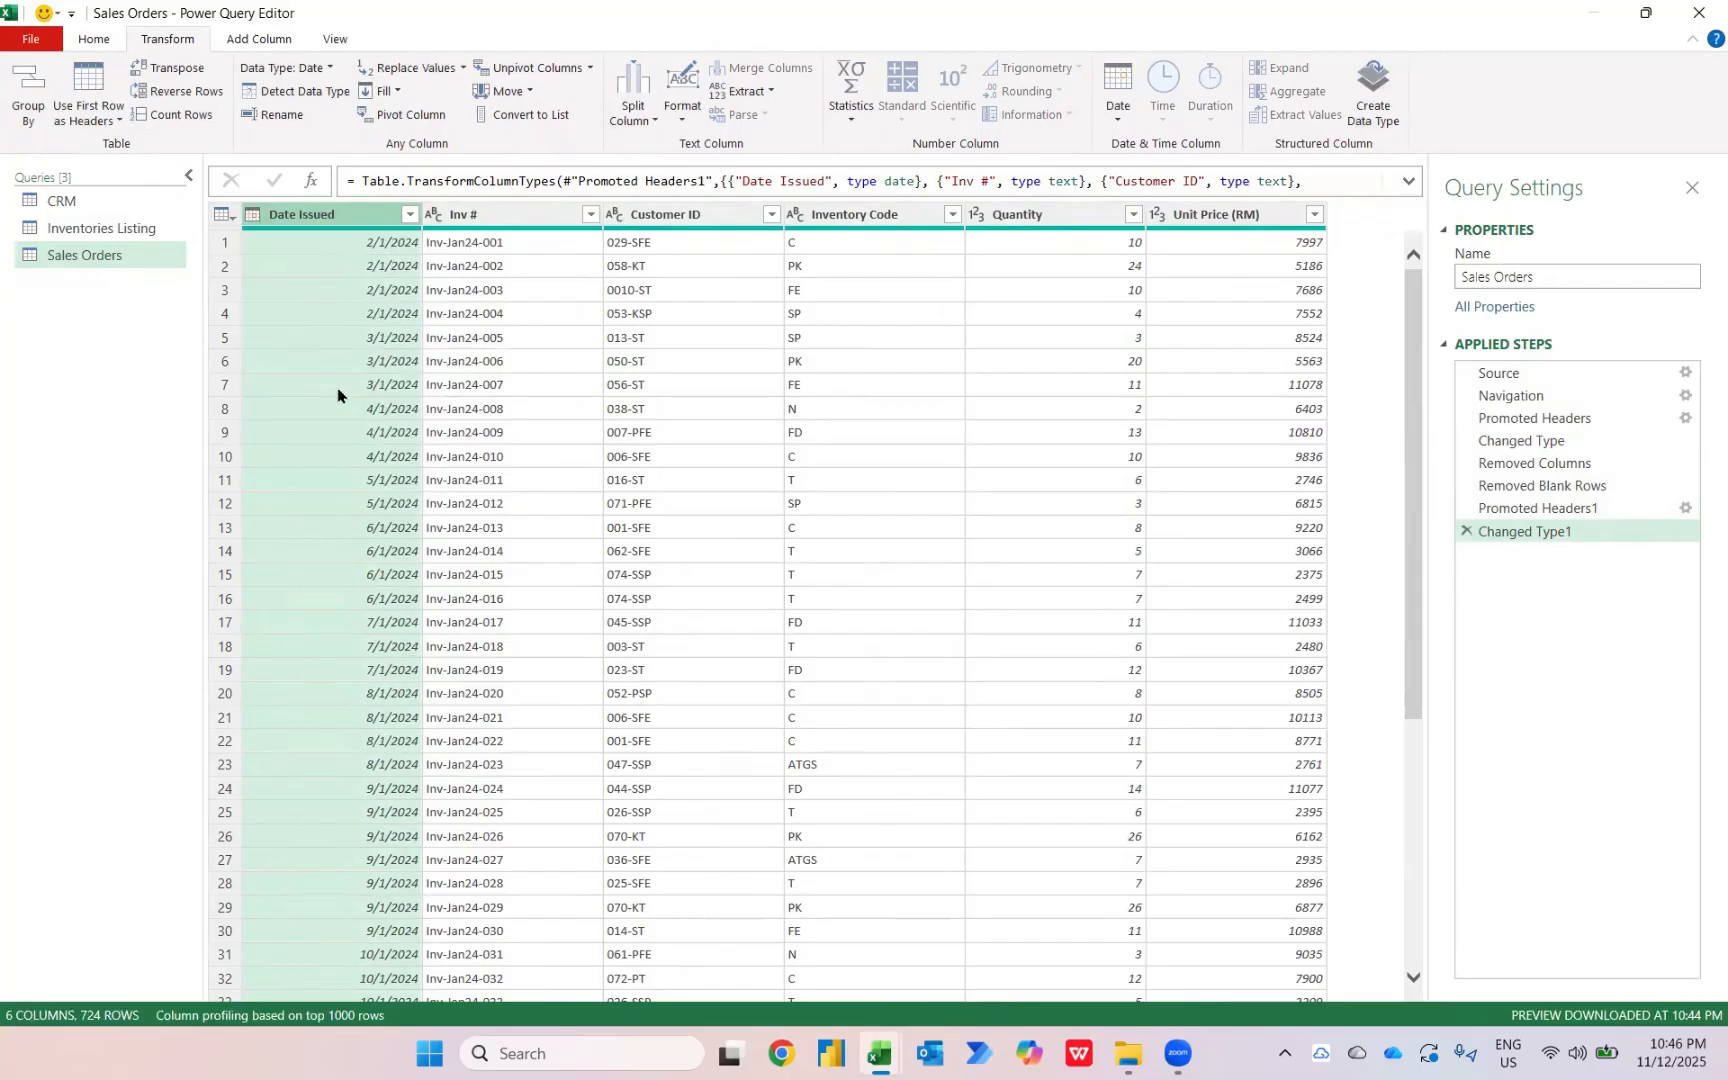
Add a column to the Sales Orders query that multiplies Quantity by Unit Price (RM).
click(1045, 223)
key(shift+Right)
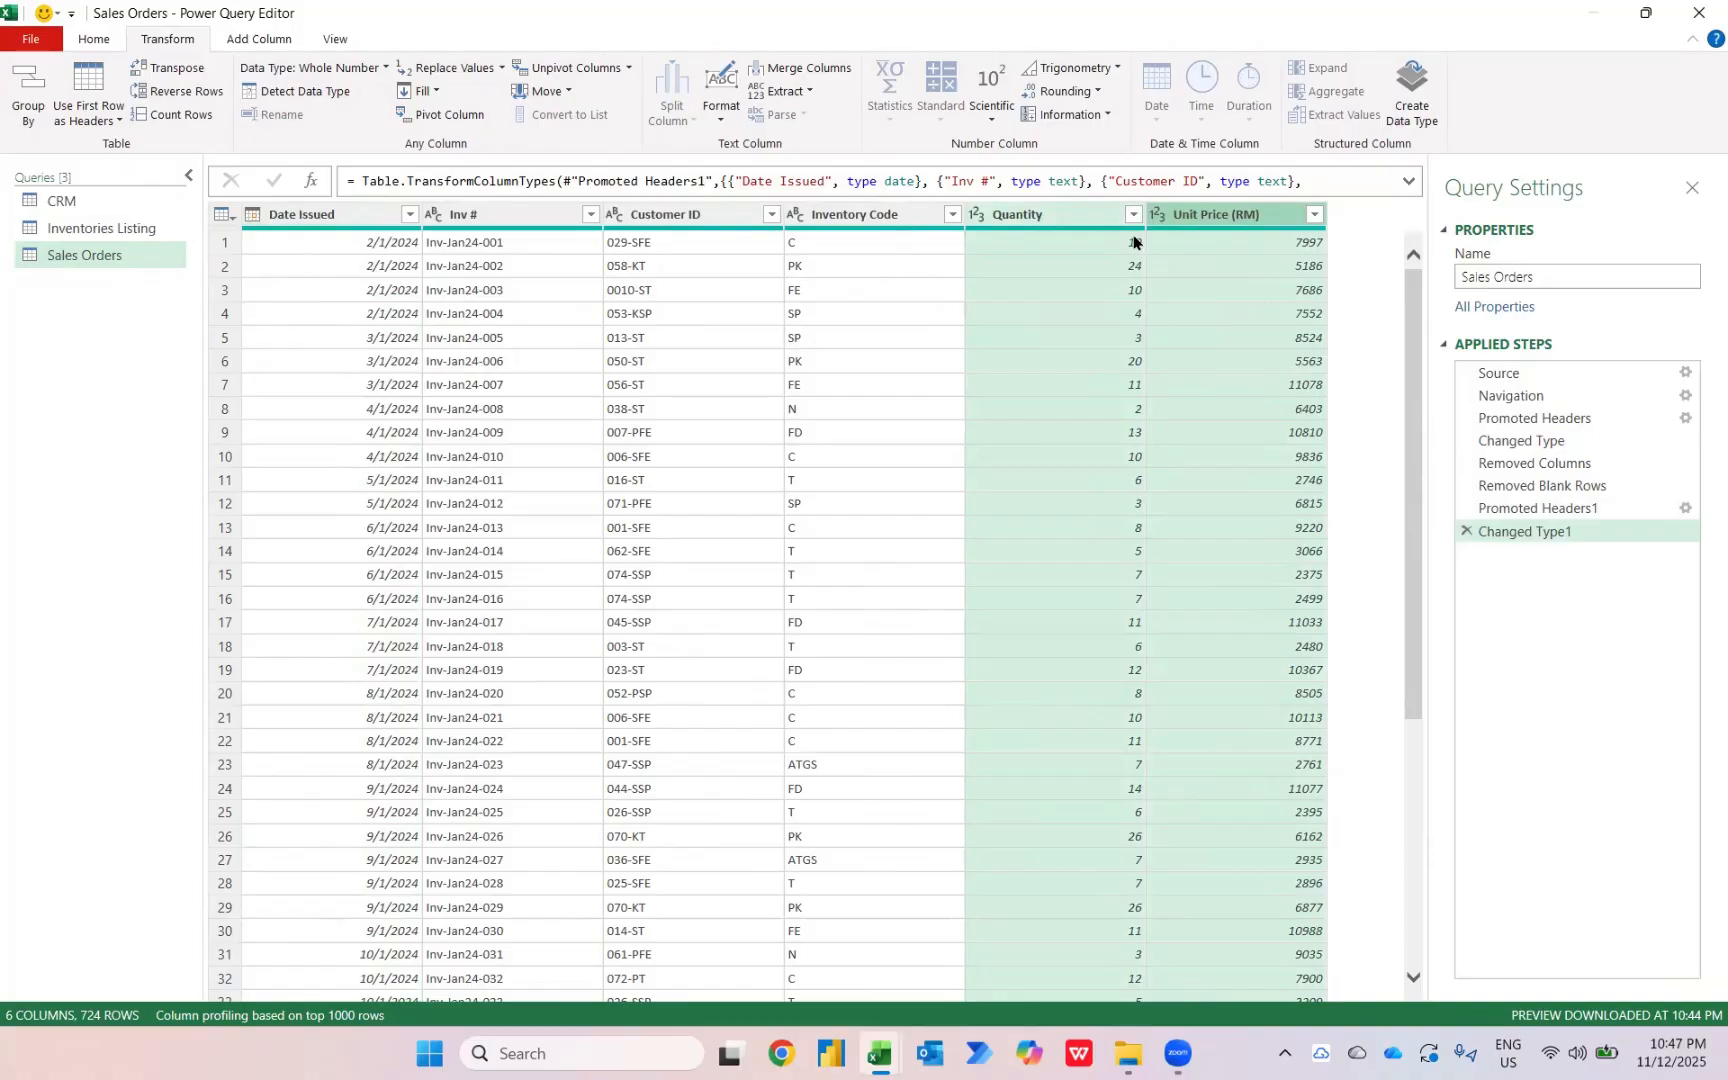
click(258, 39)
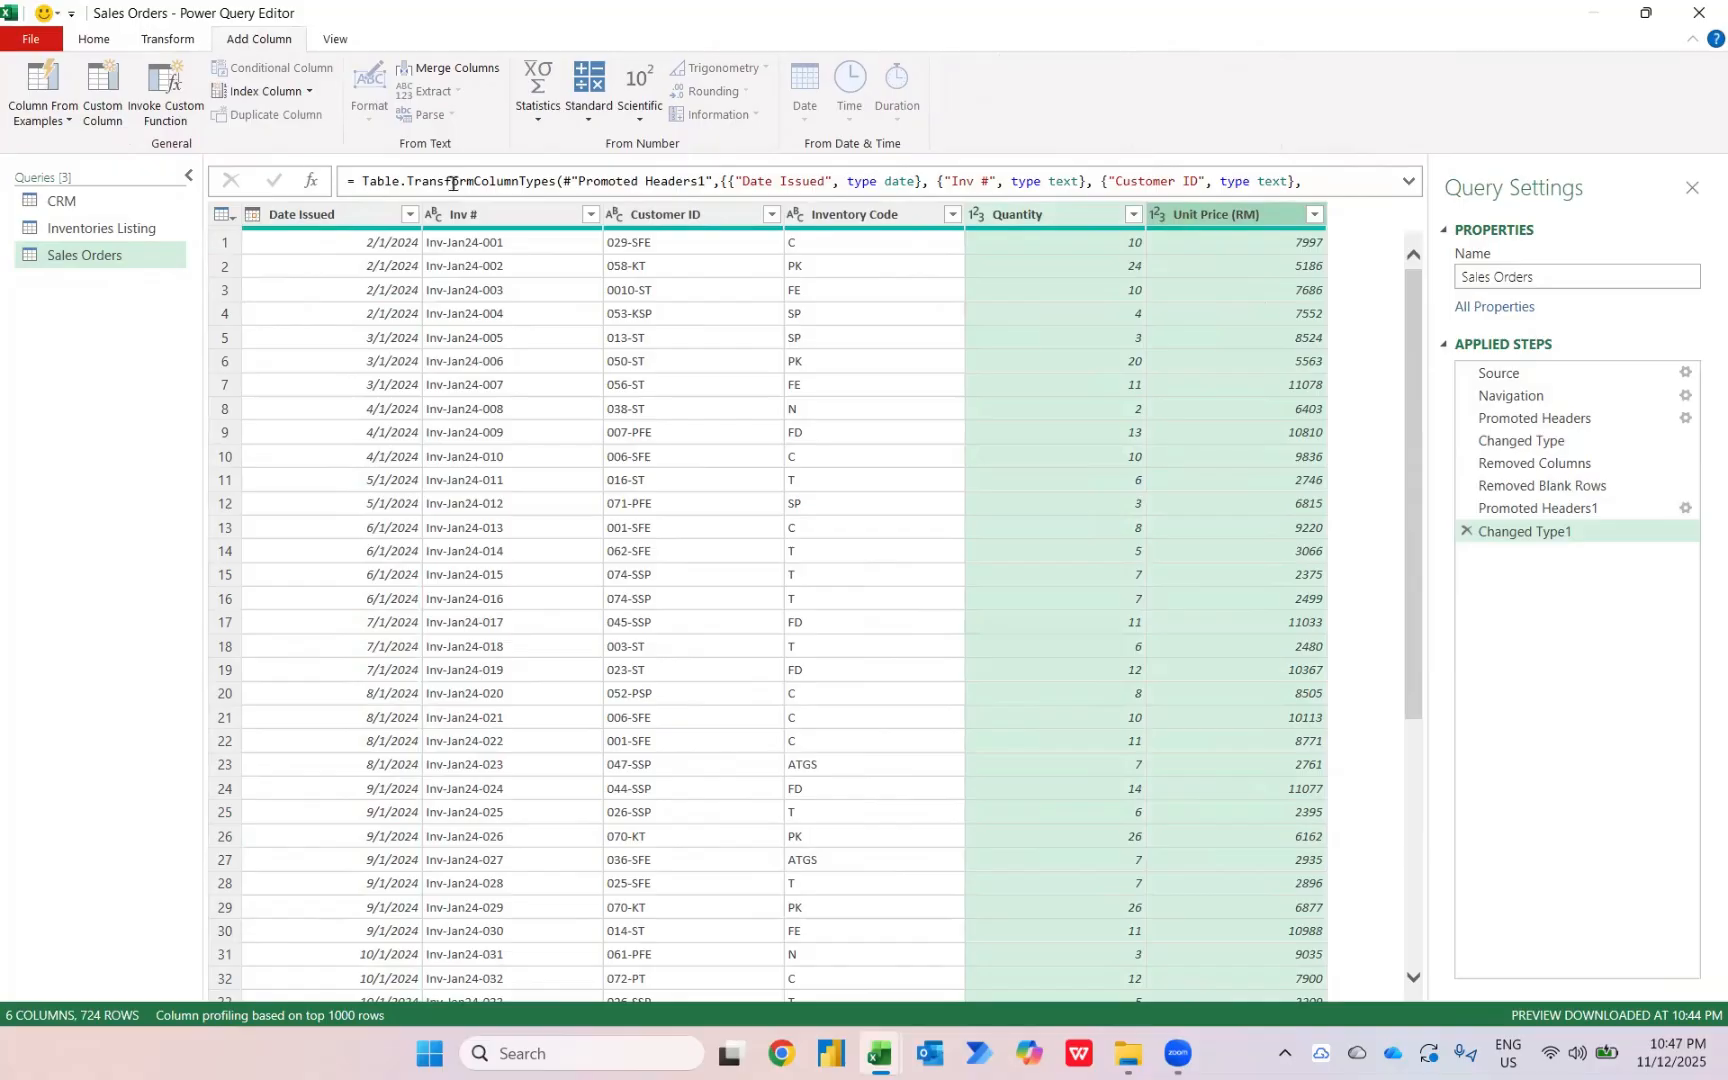
click(589, 123)
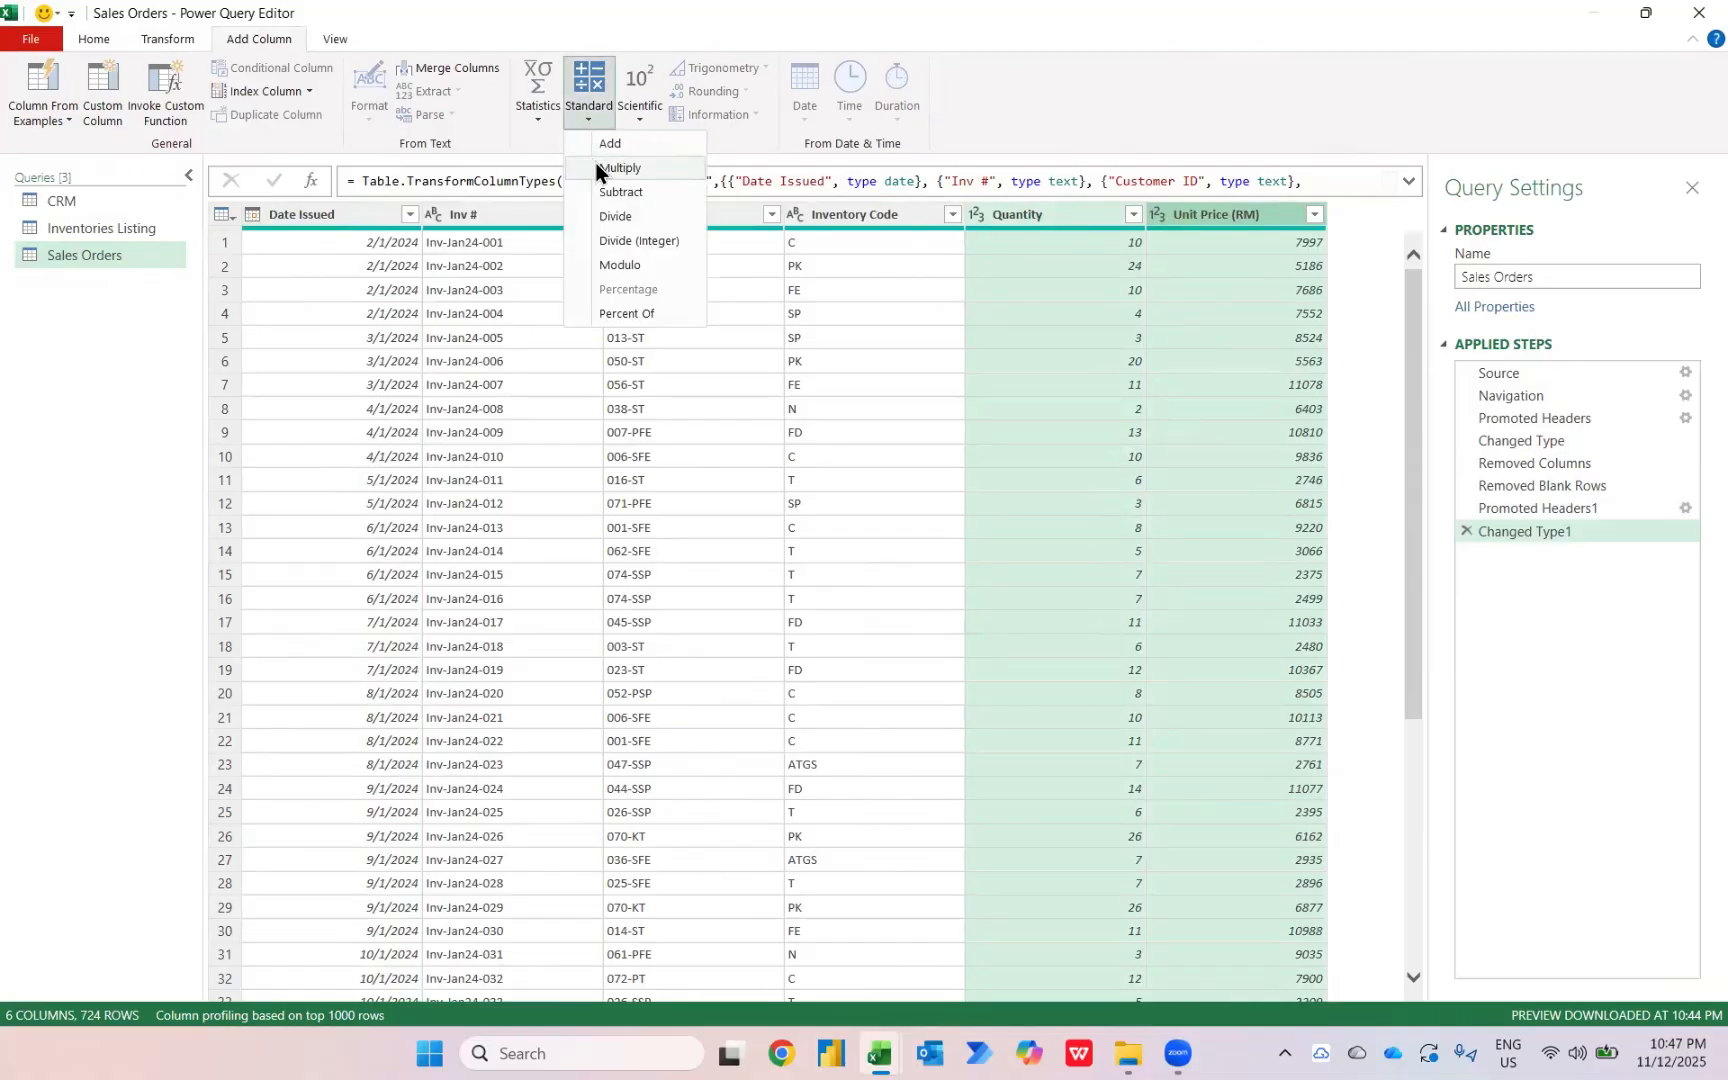
click(597, 167)
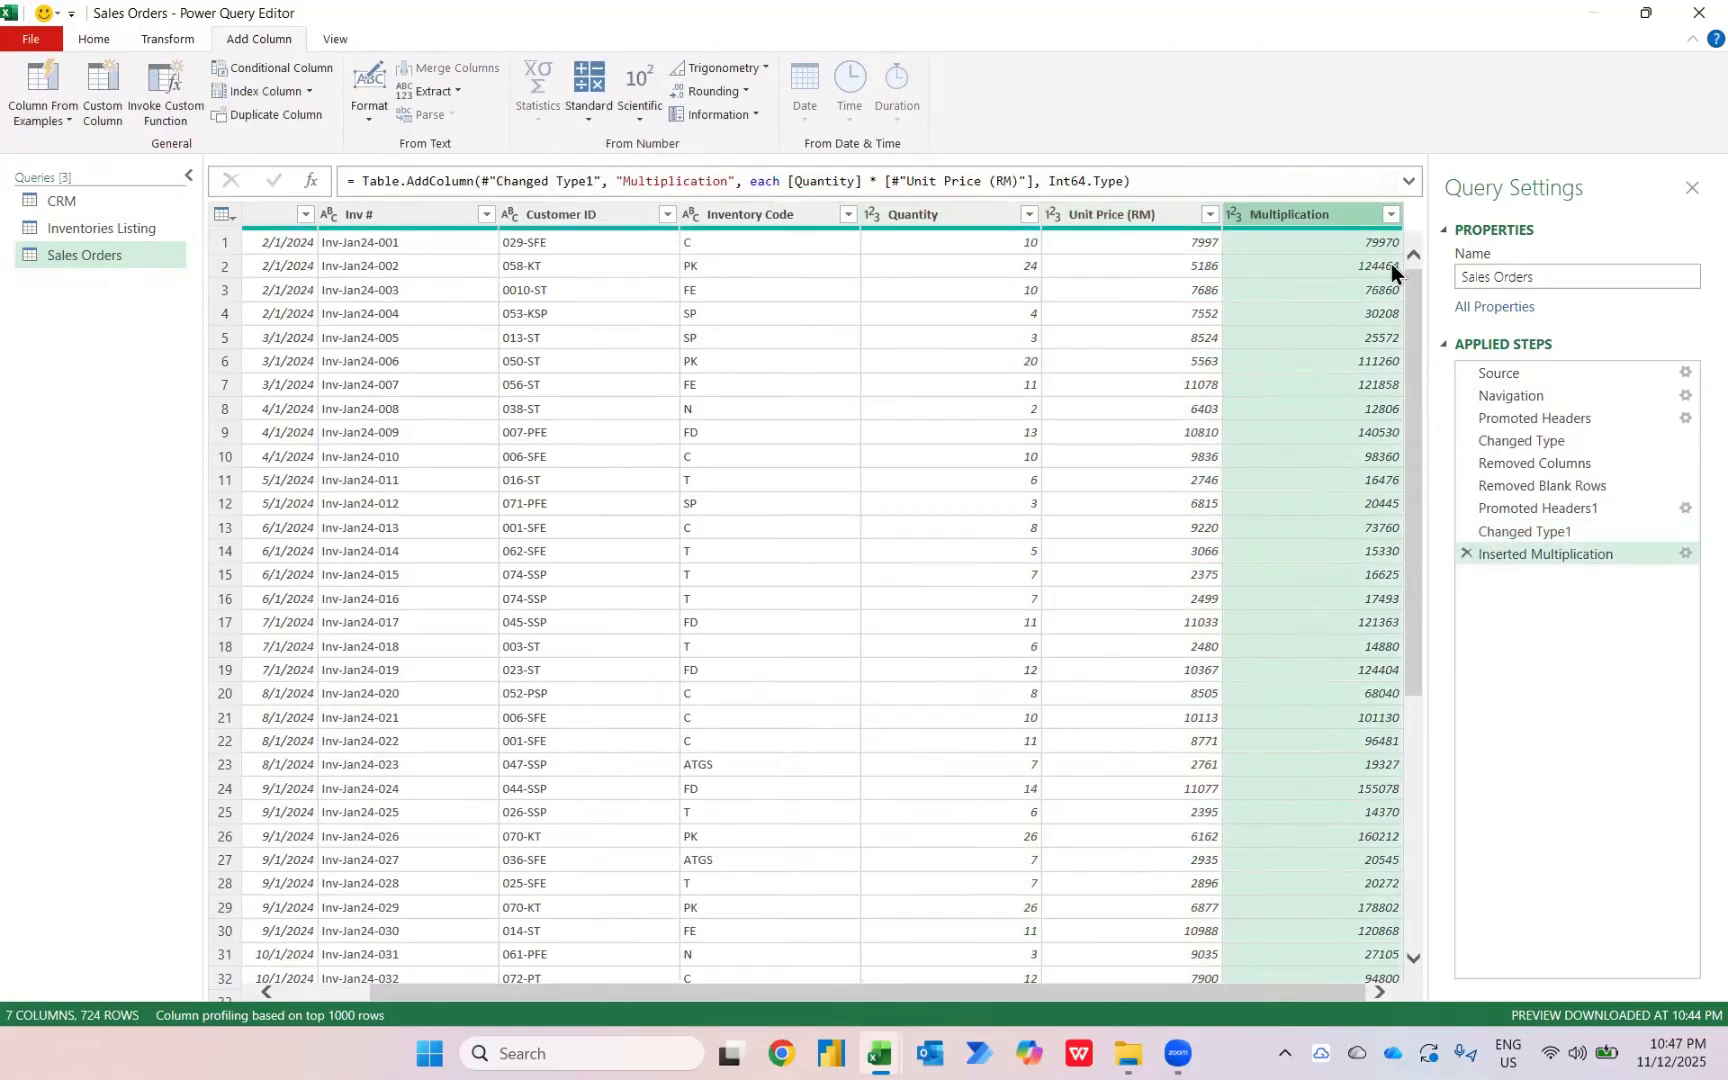
Rename the new multiplication column in the Sales Orders query to Total Sales.
double_click(1305, 217)
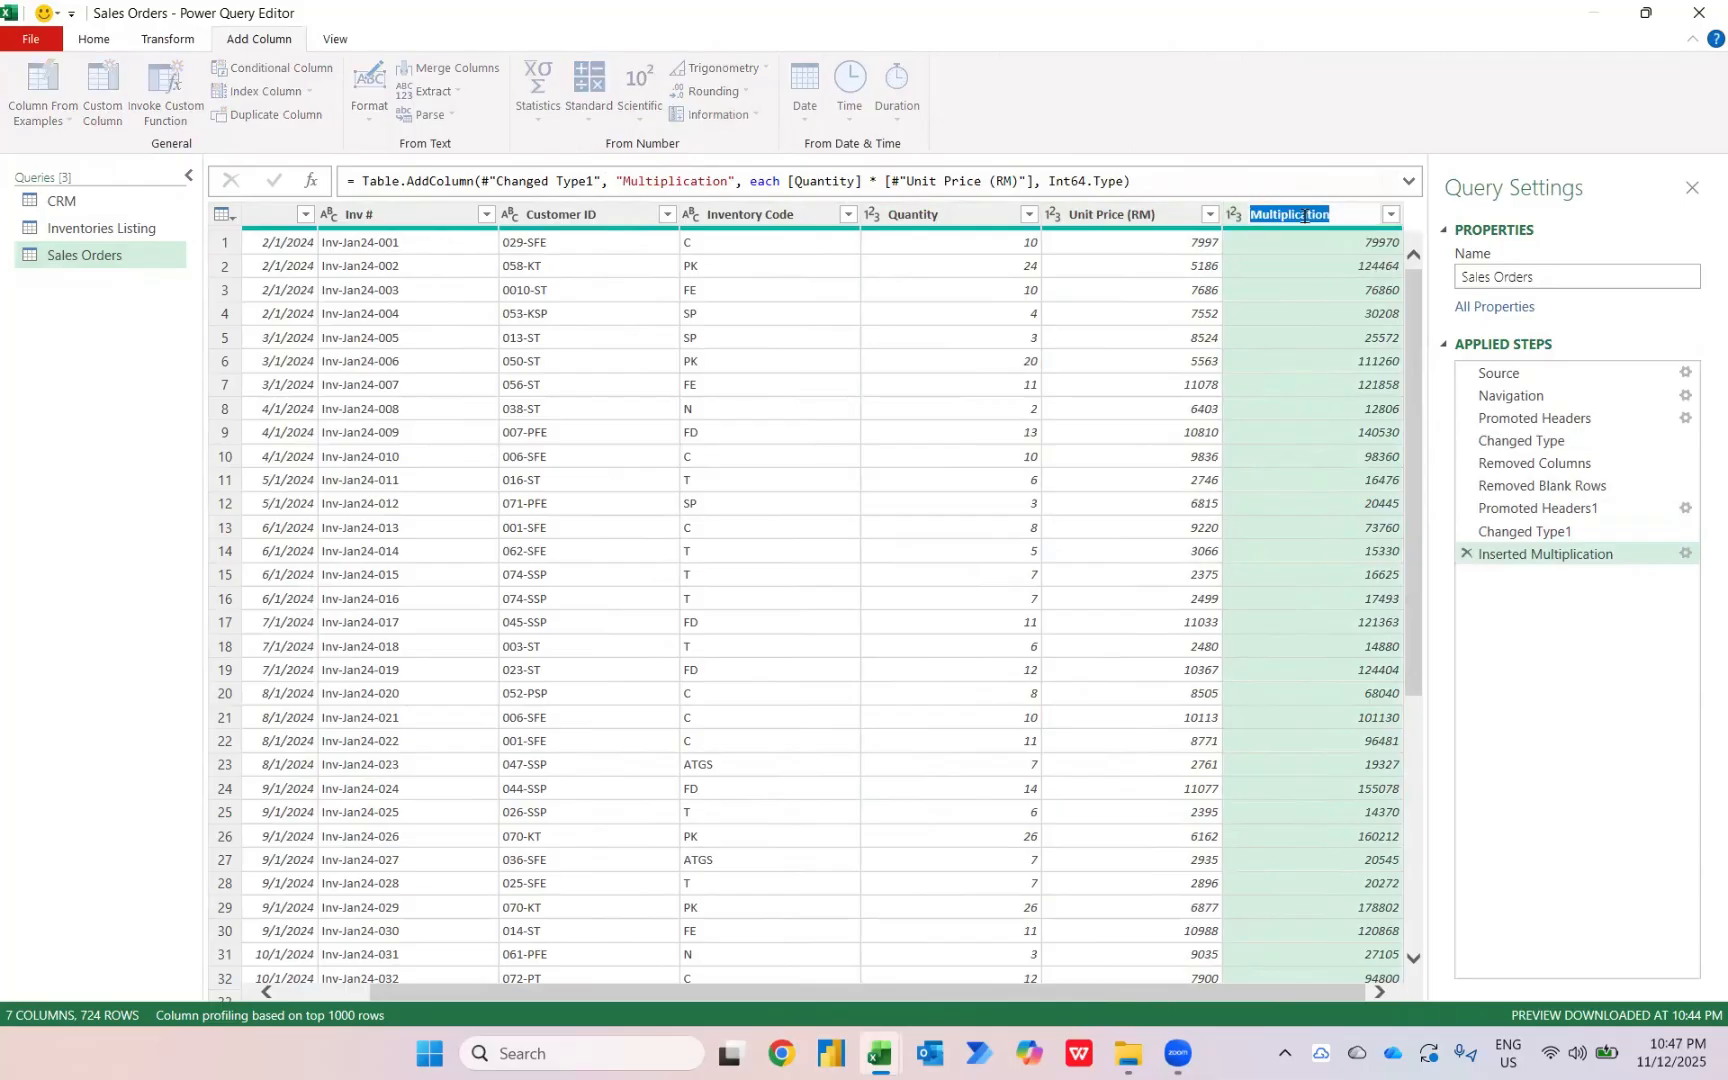
text(Tot)
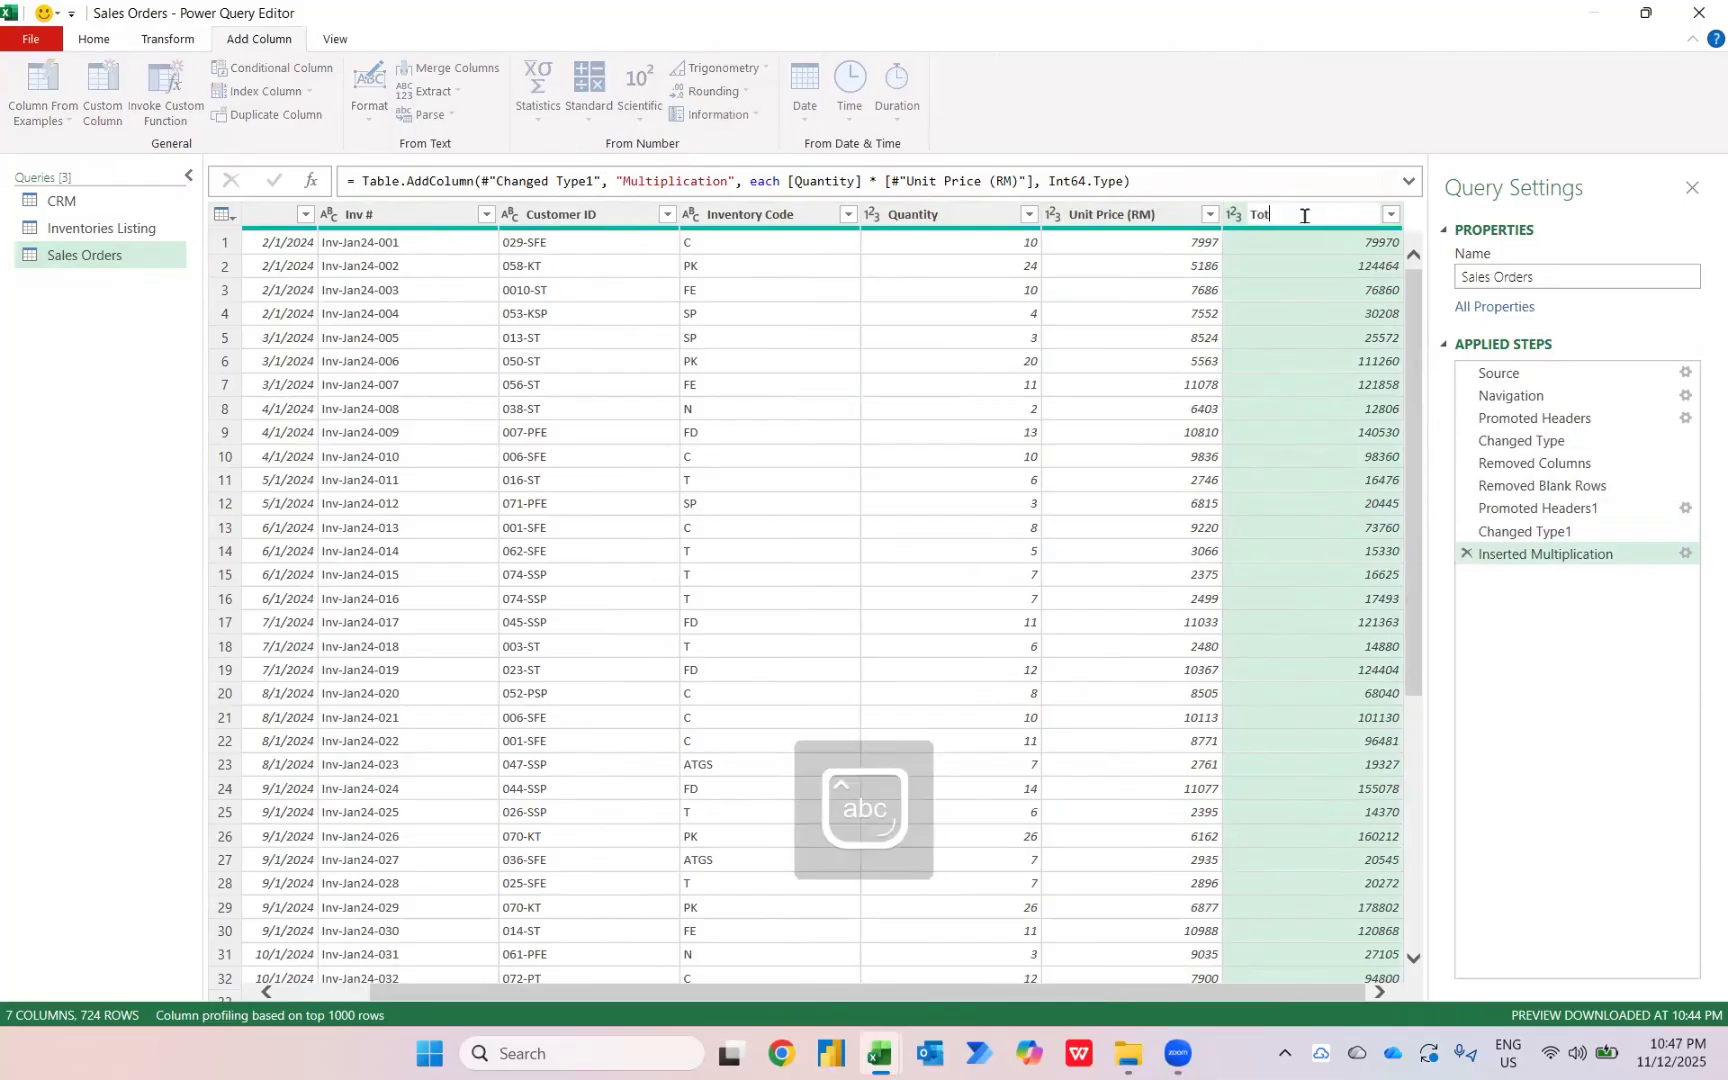
text(al Sales)
key(Return)
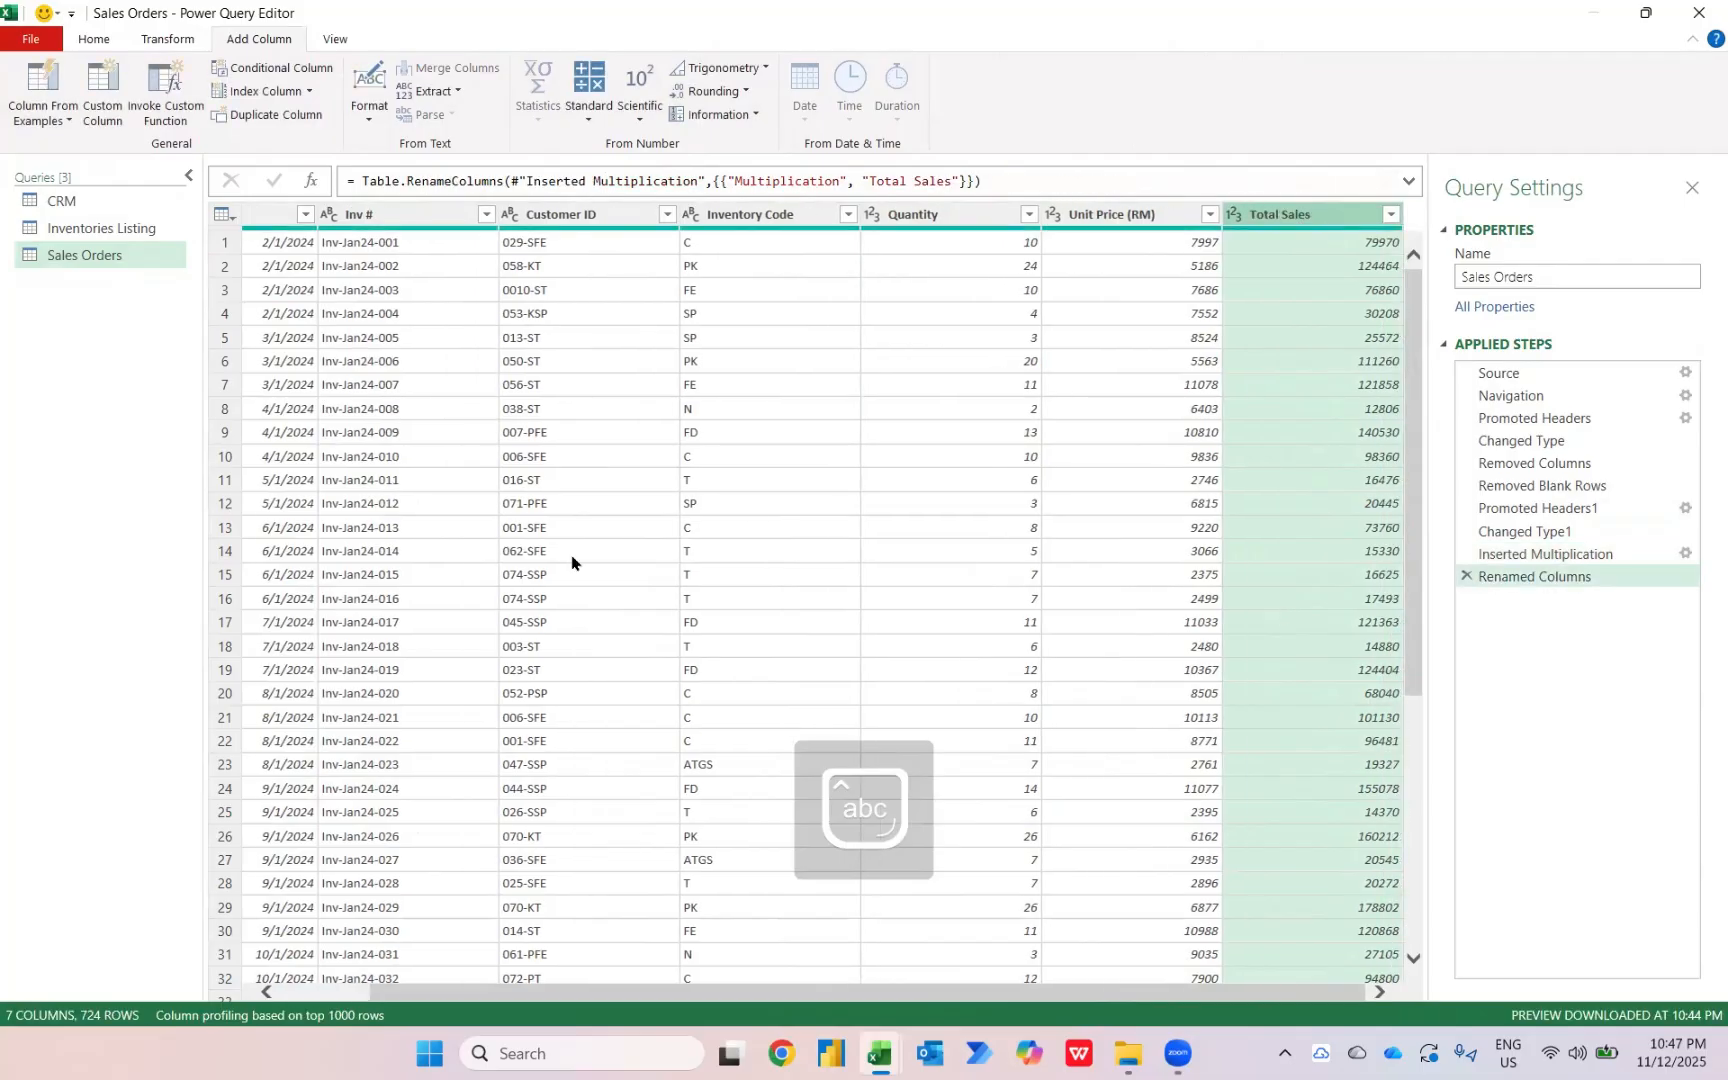
Compare the Customer ID and inventory code columns that the CRM, Inventories Listing and Sales Orders queries share.
click(90, 199)
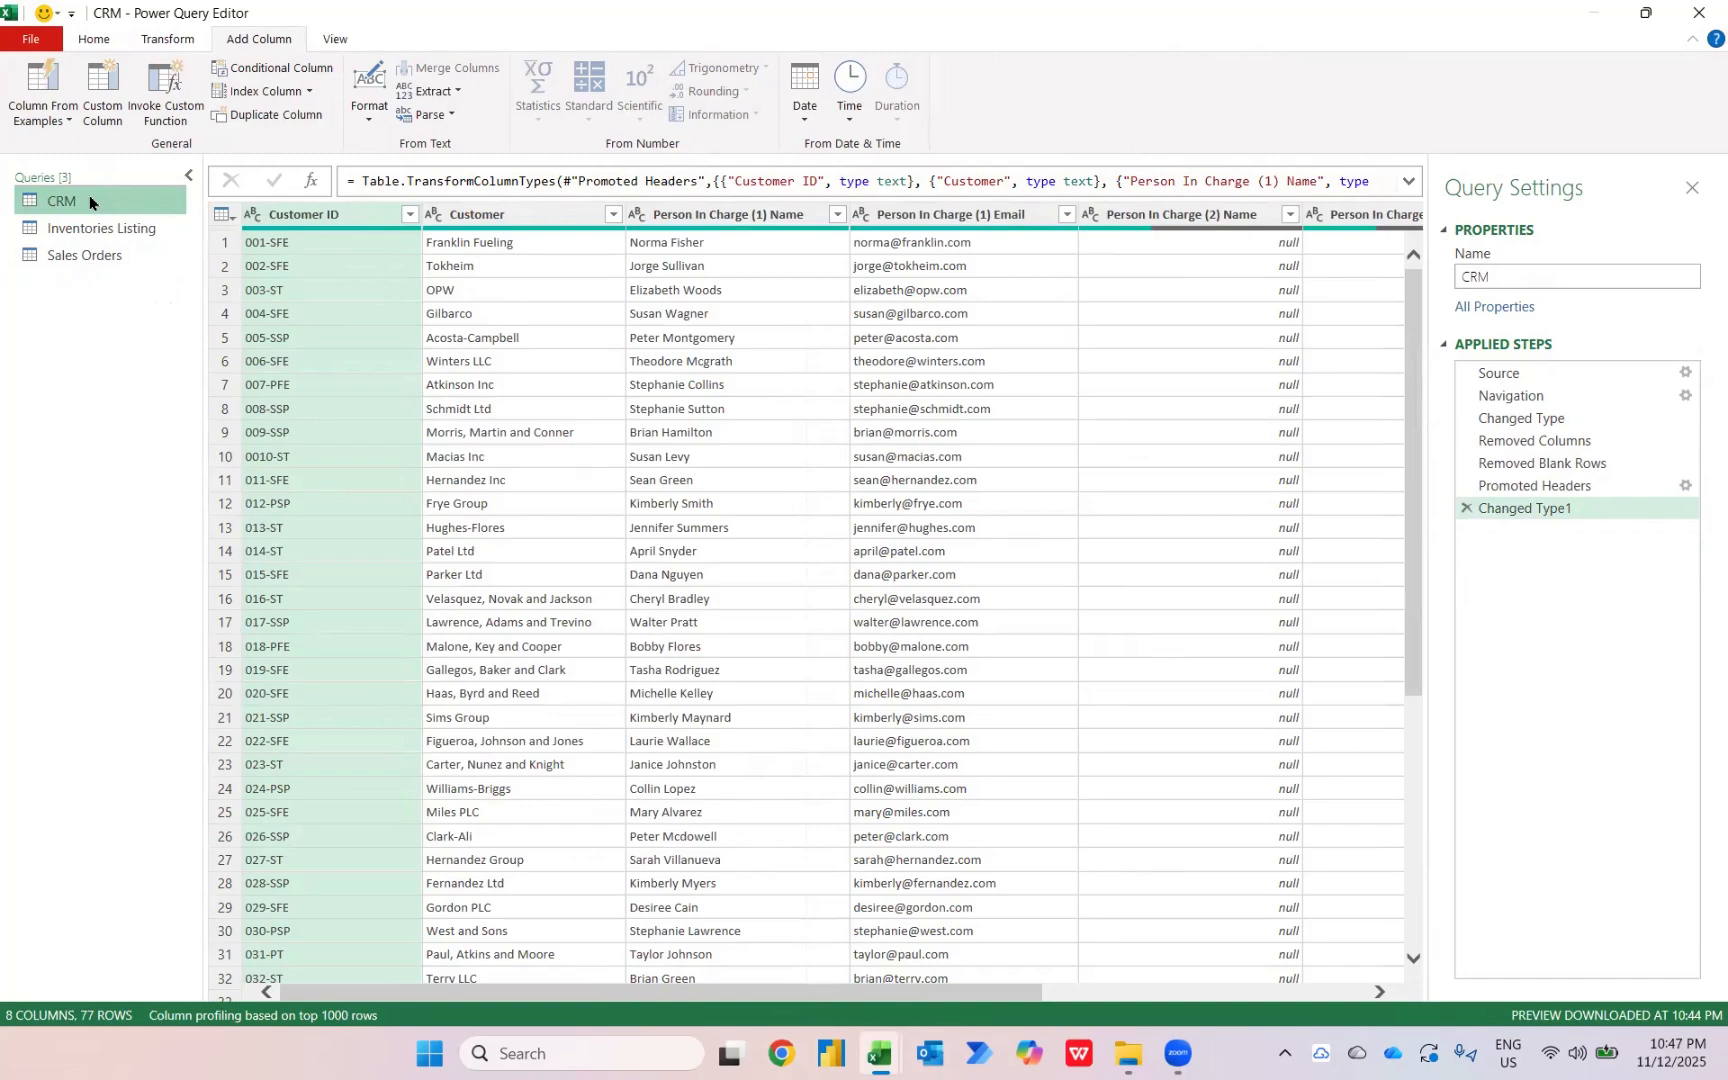
click(100, 228)
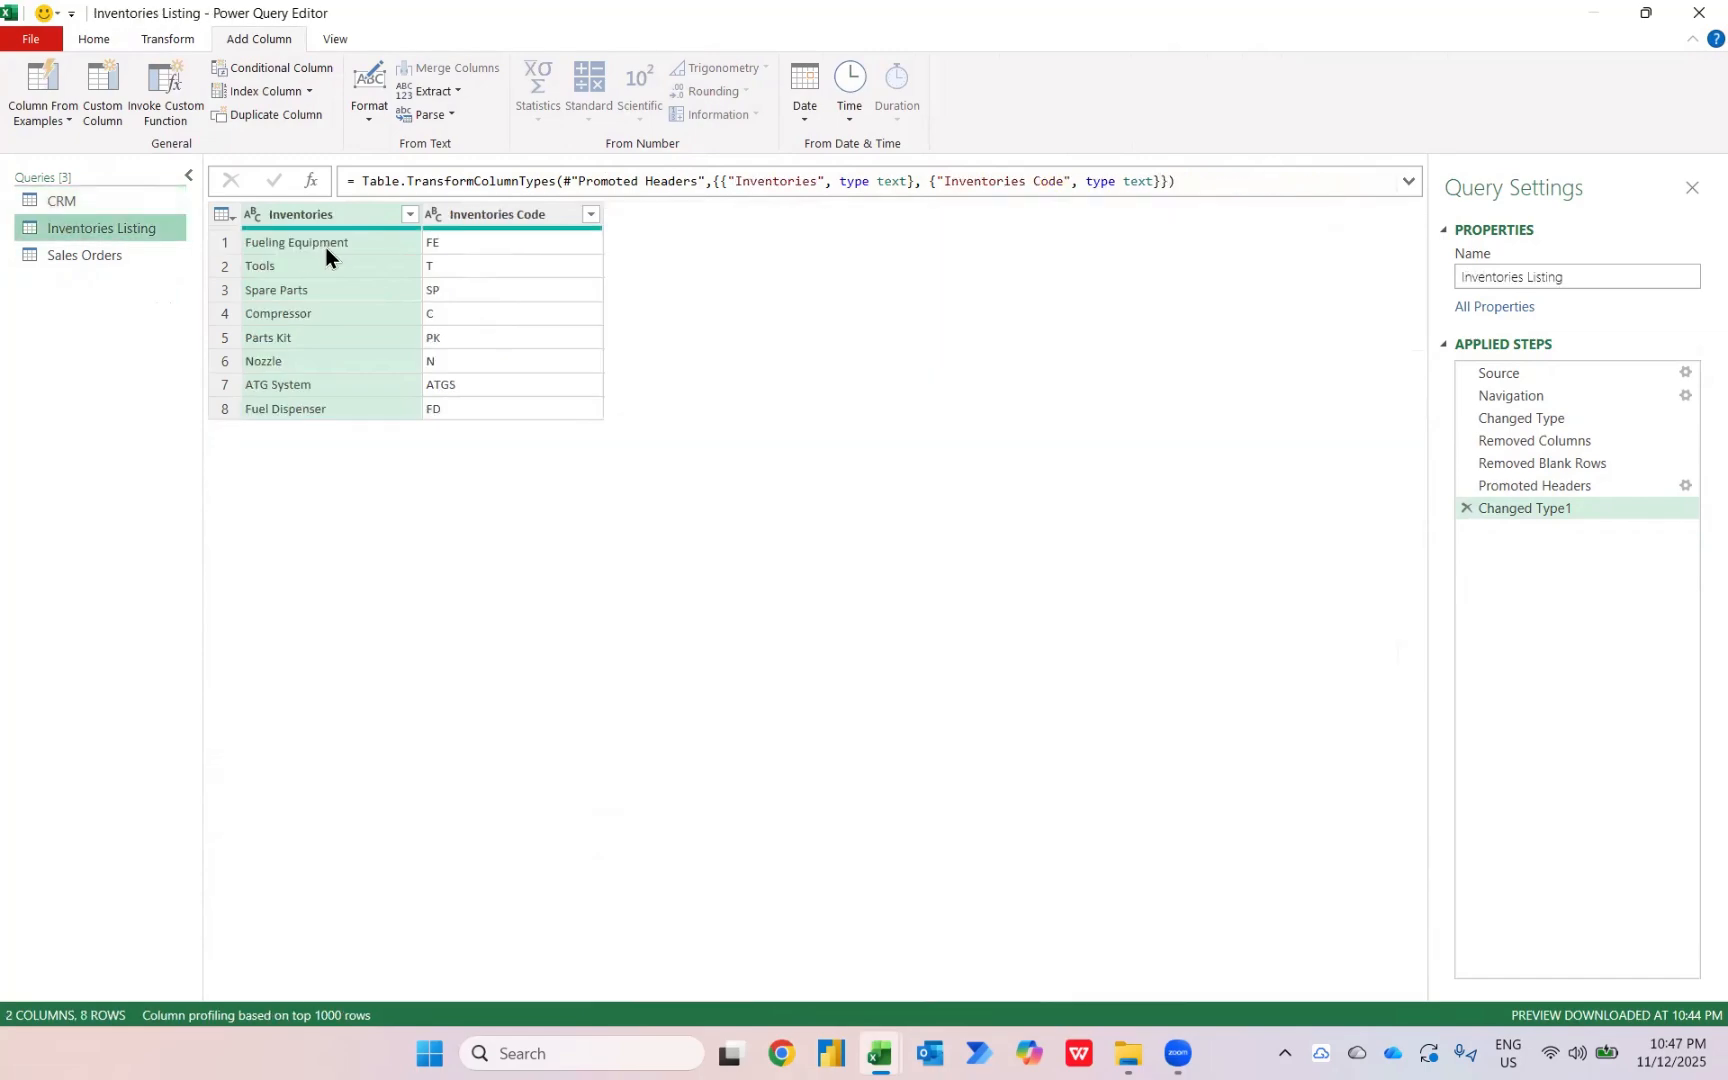
click(508, 213)
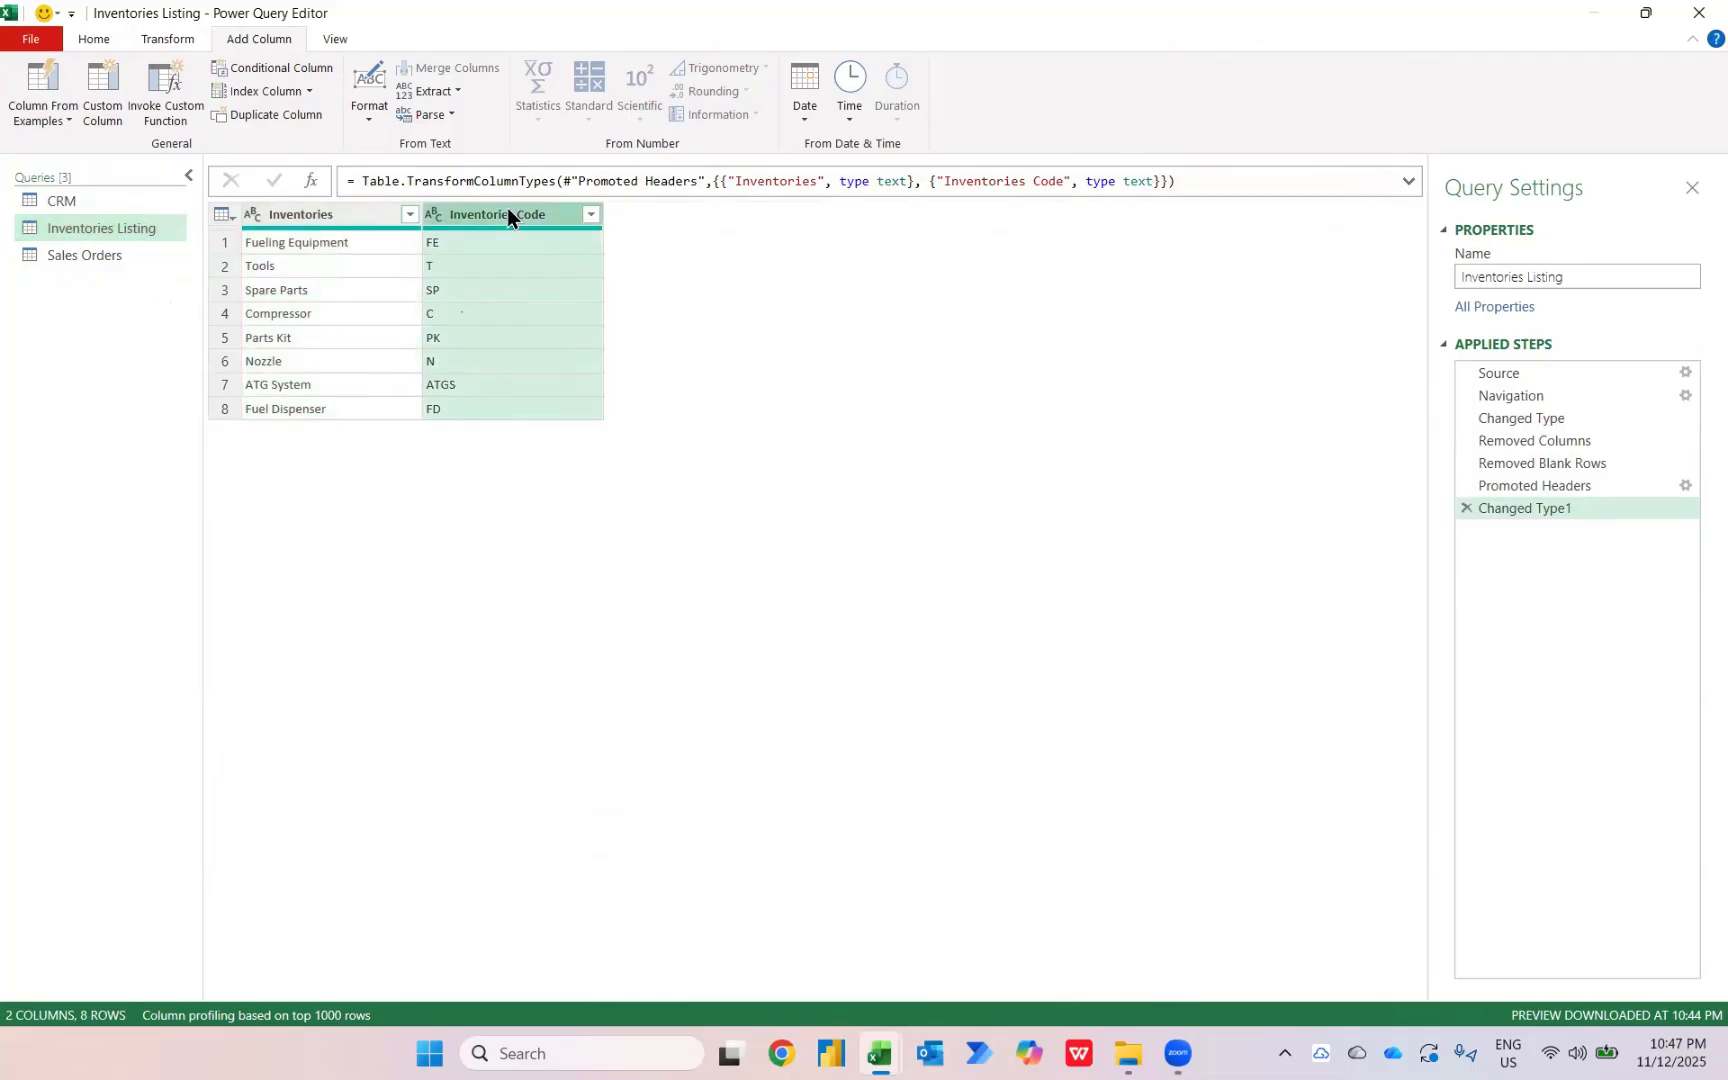
click(126, 258)
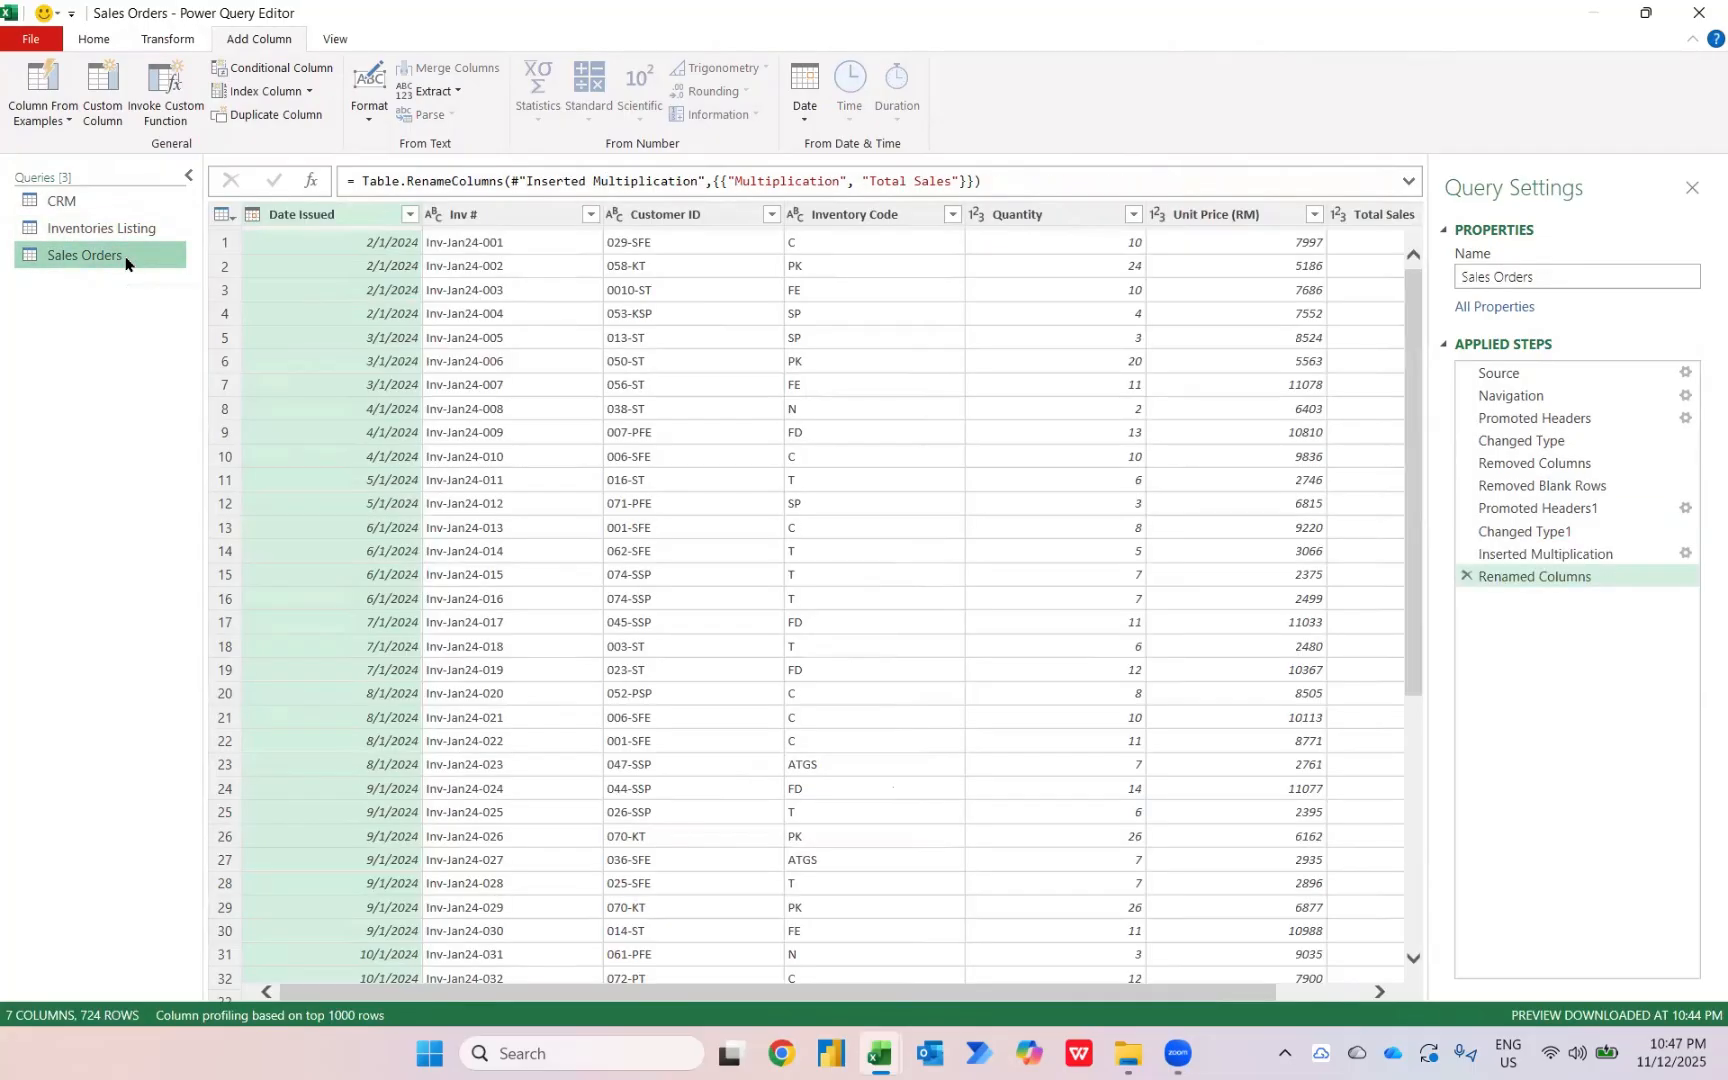
click(842, 213)
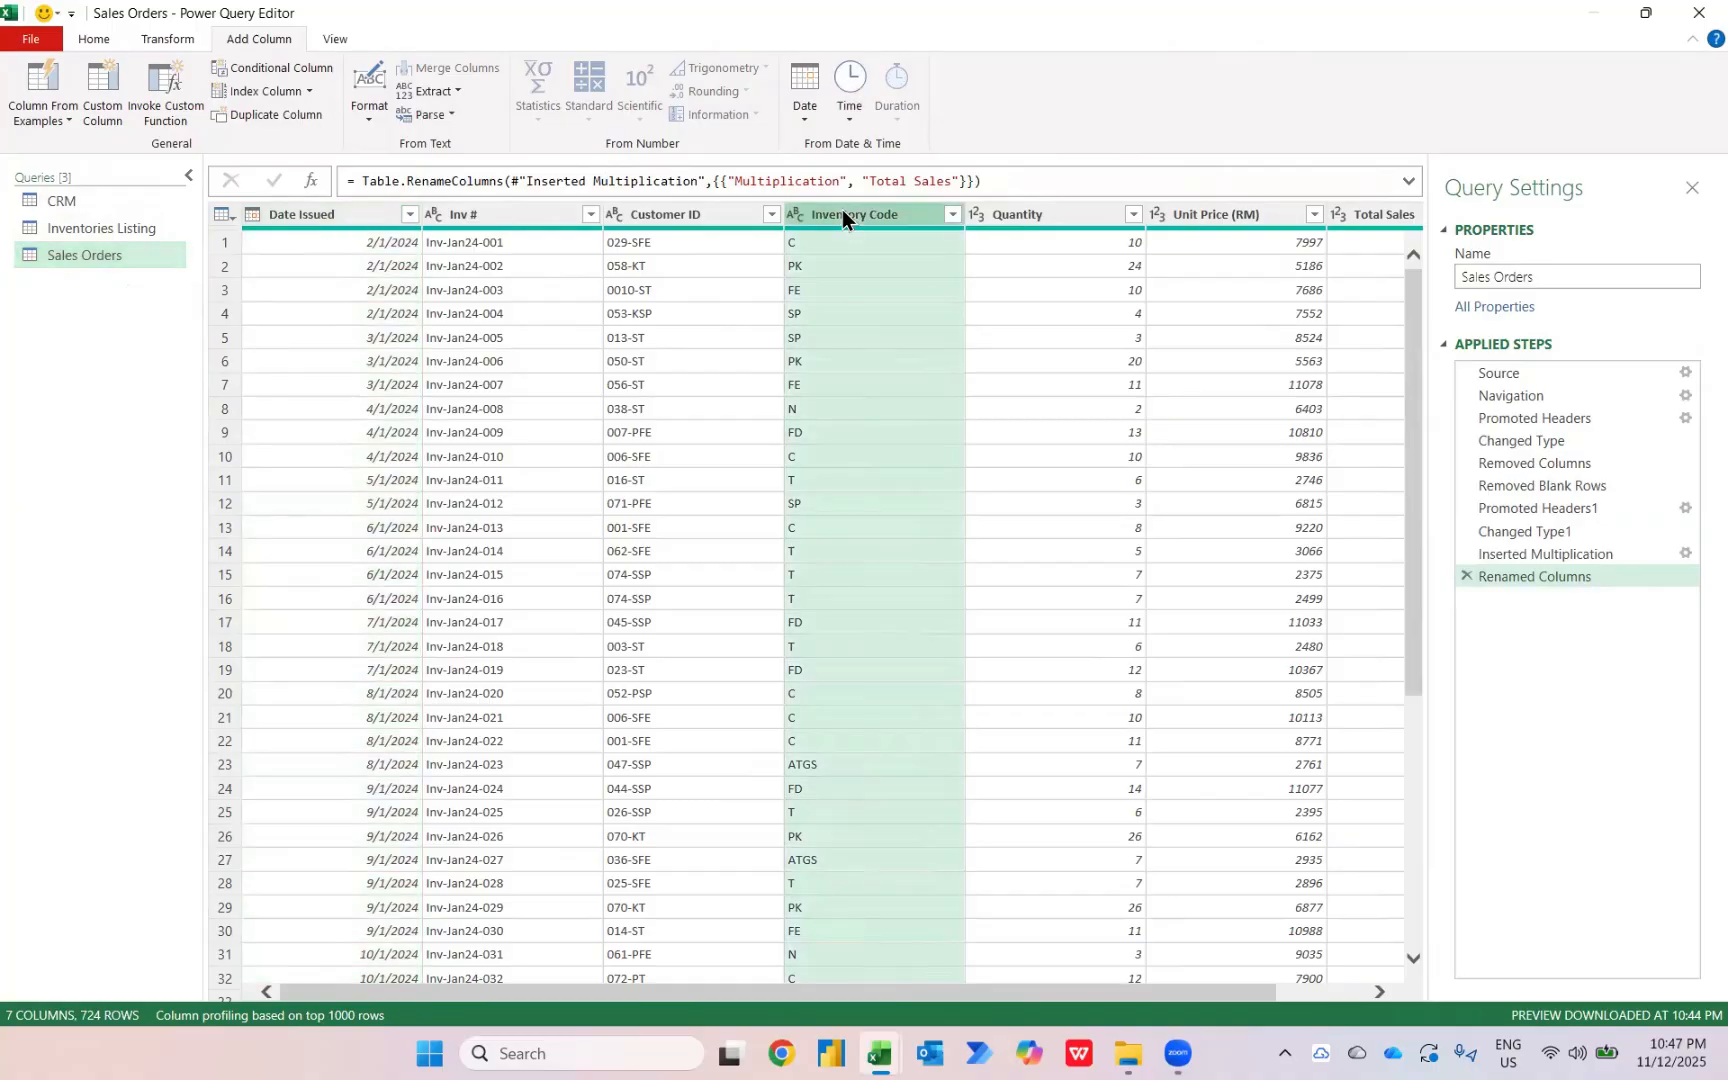
click(58, 195)
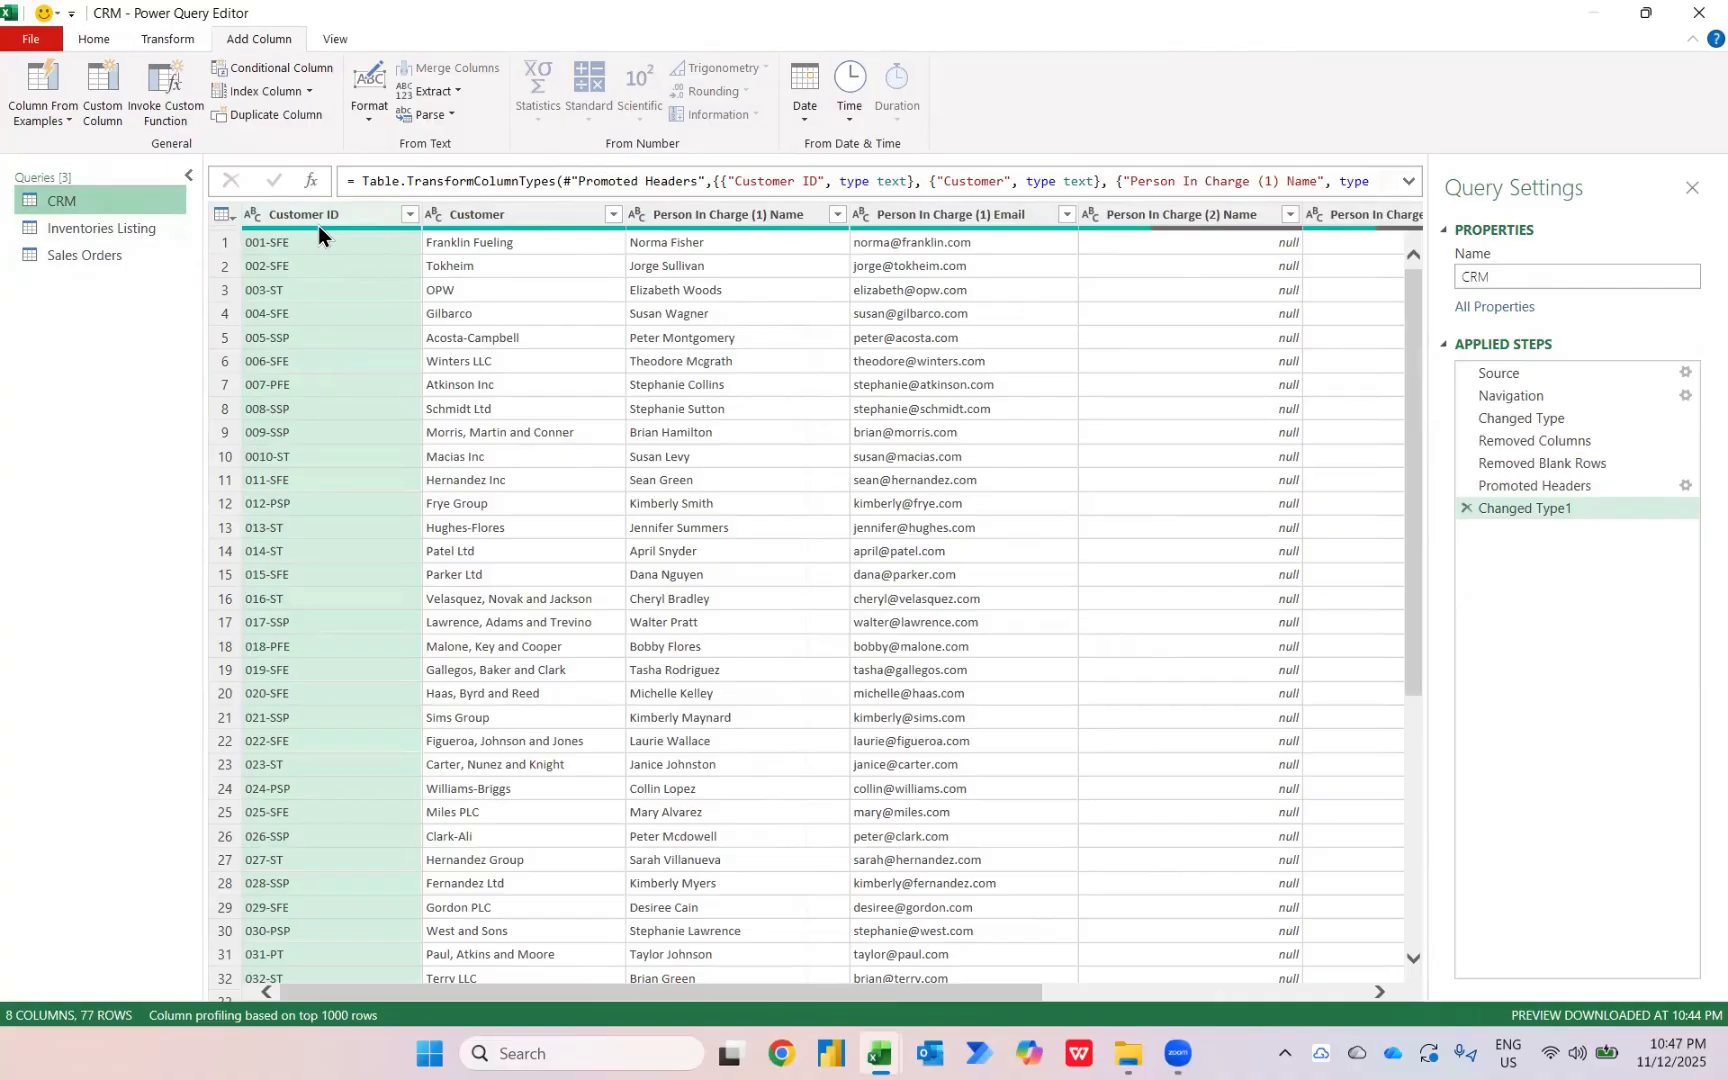
click(70, 252)
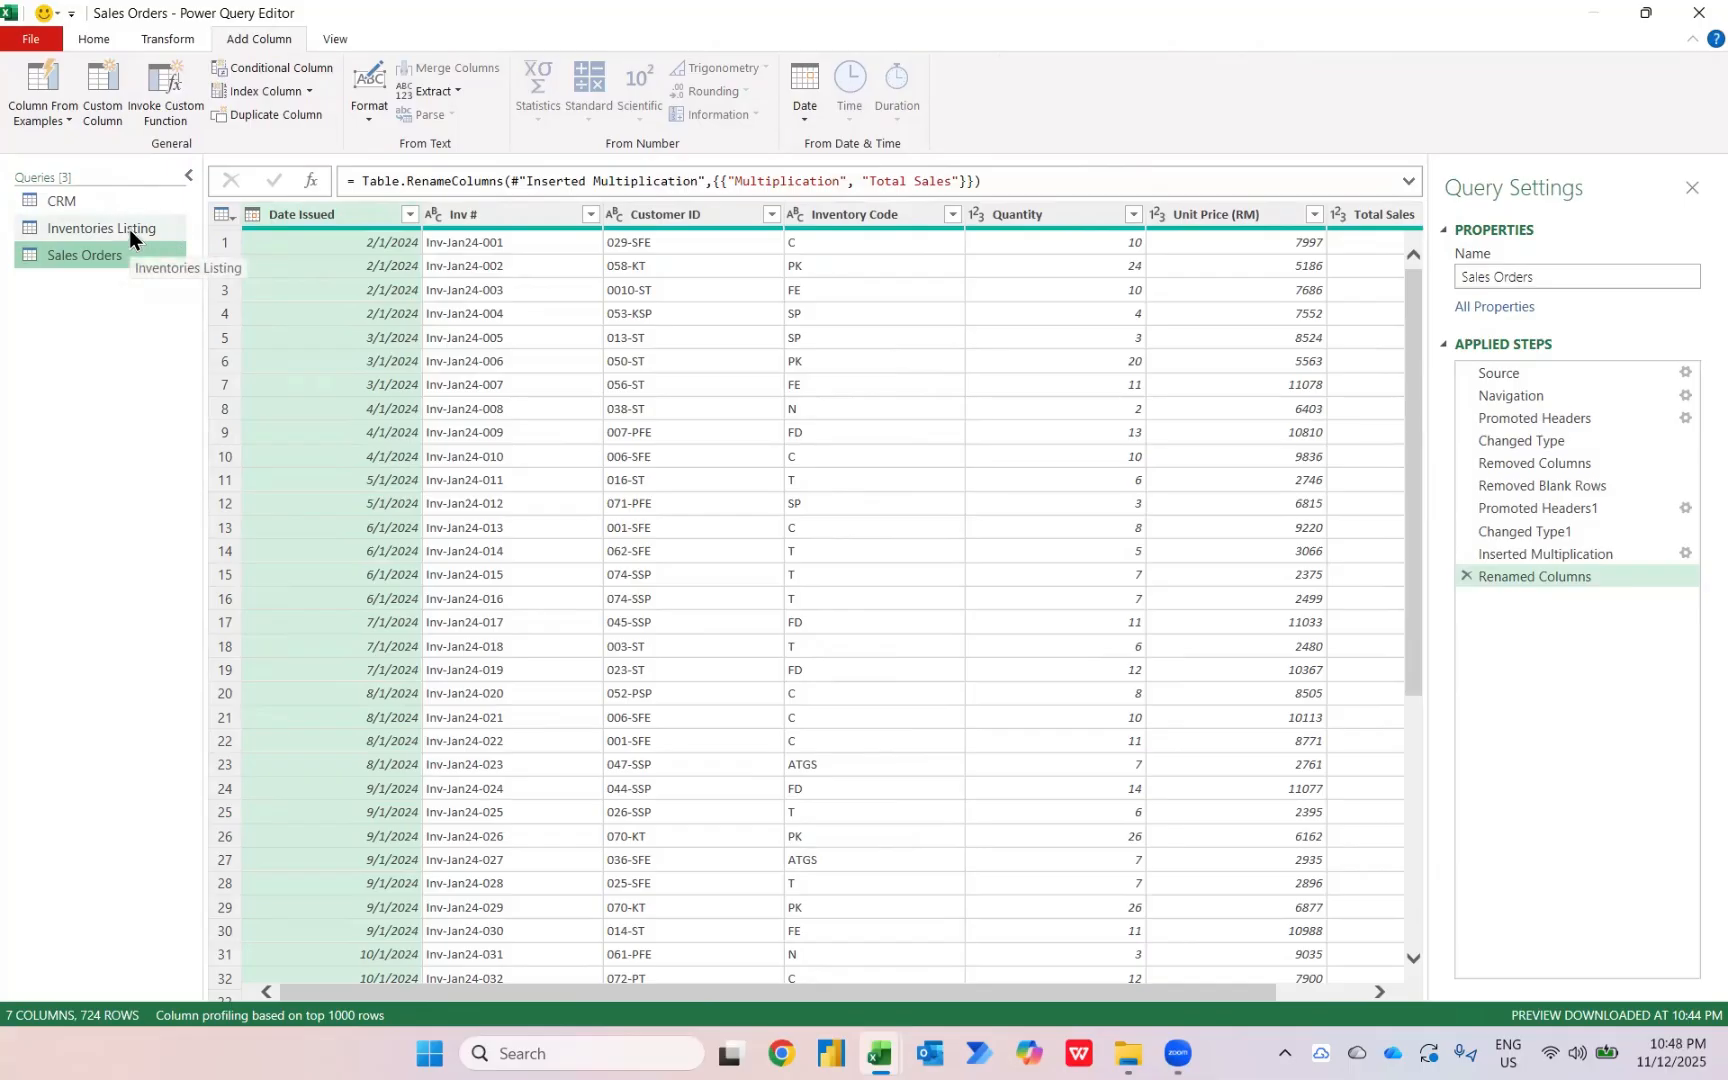
Close the query editor and load all queries as connections only, adding the data to the Data Model.
click(93, 40)
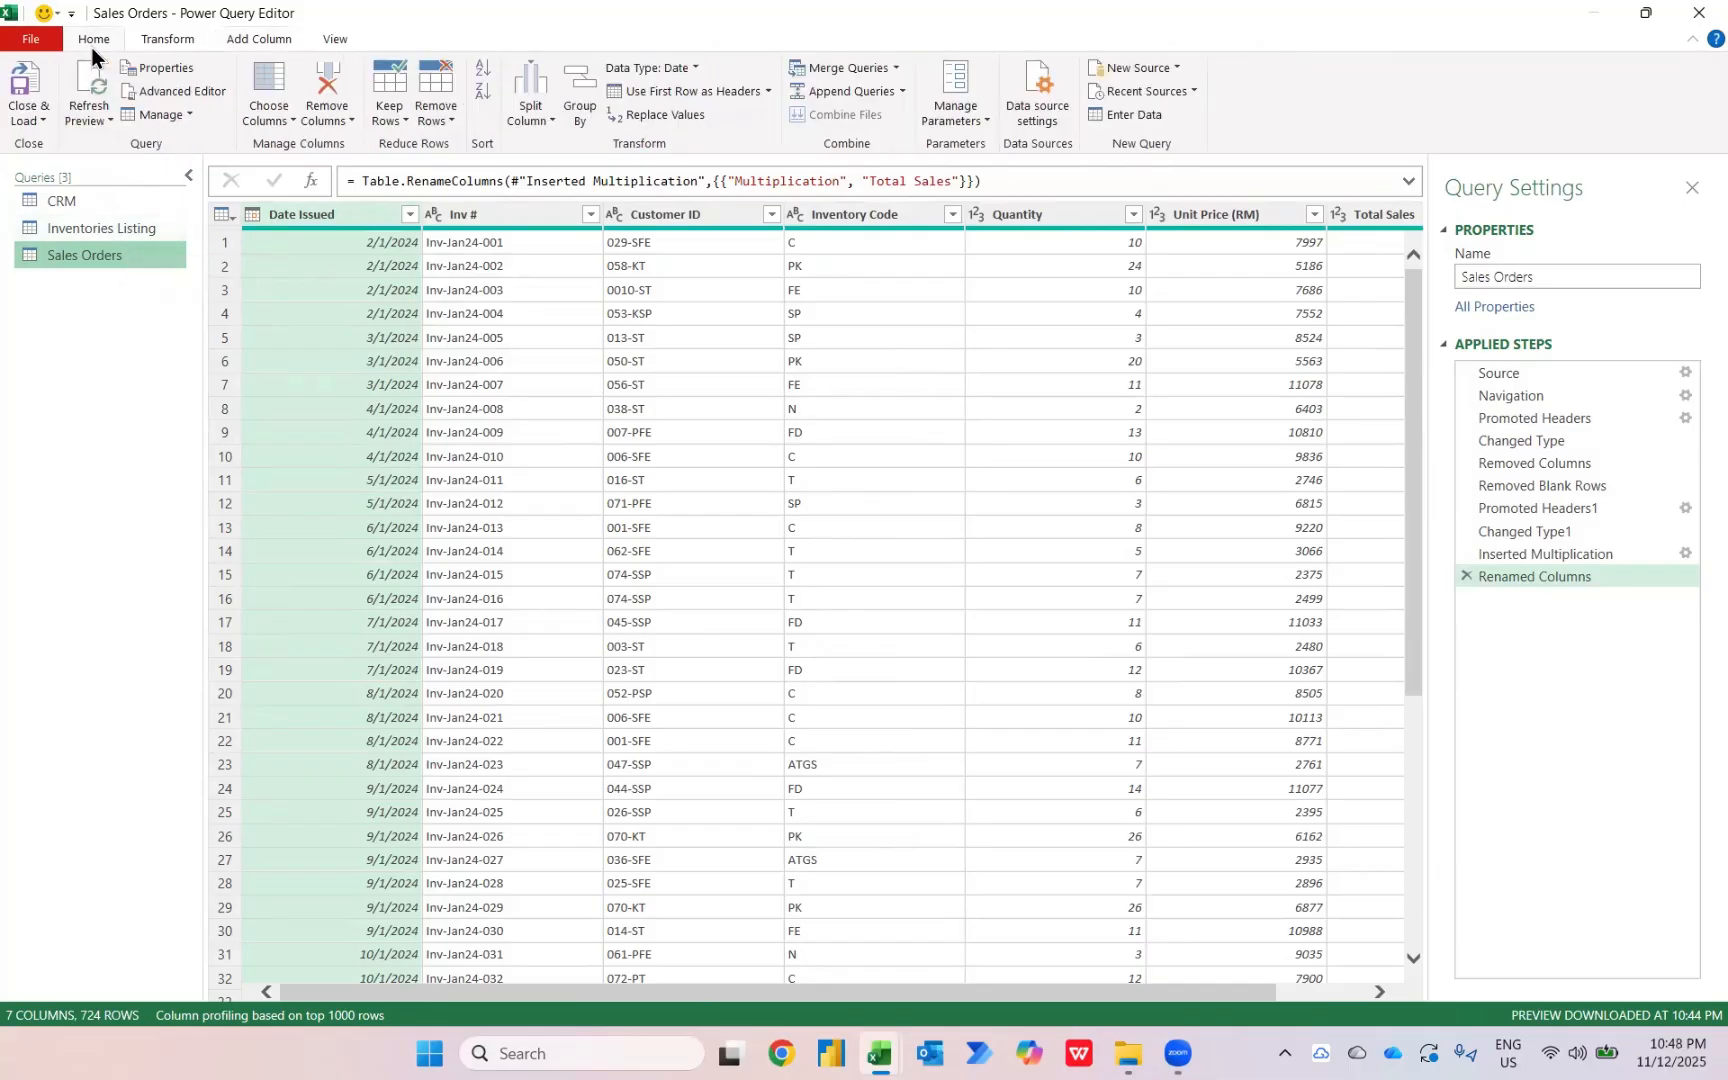
click(36, 118)
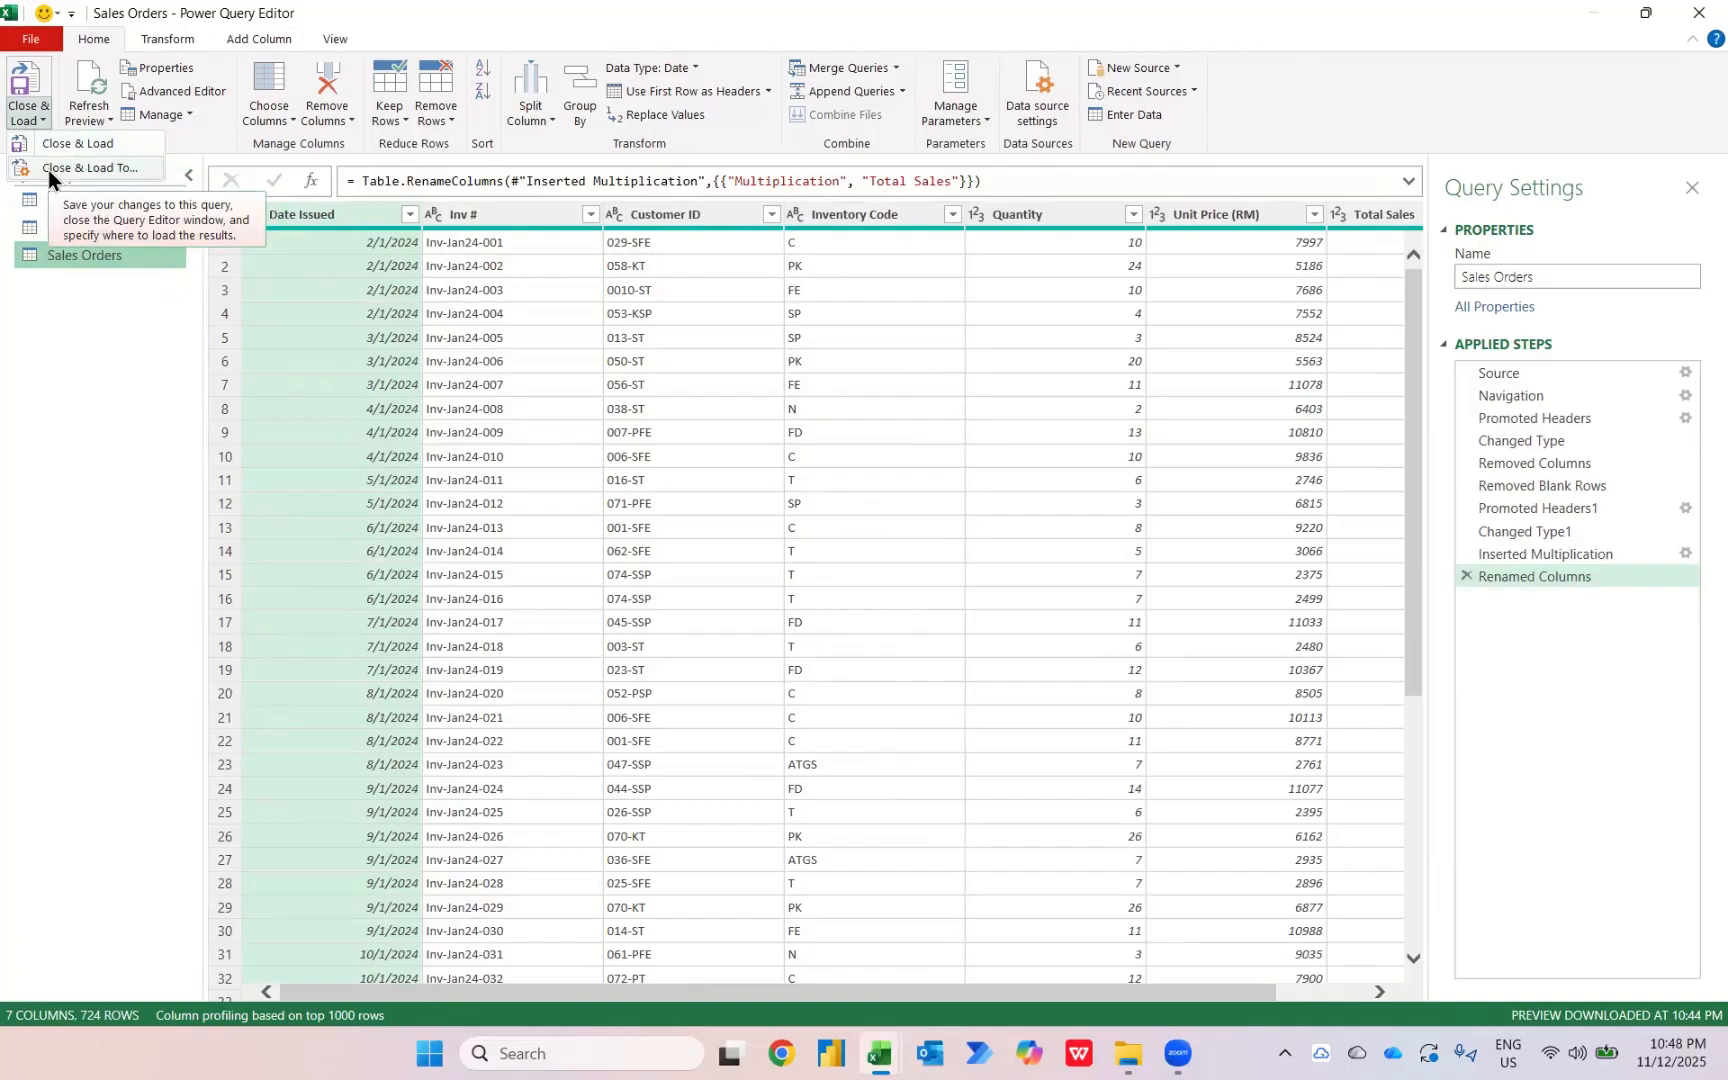
click(49, 169)
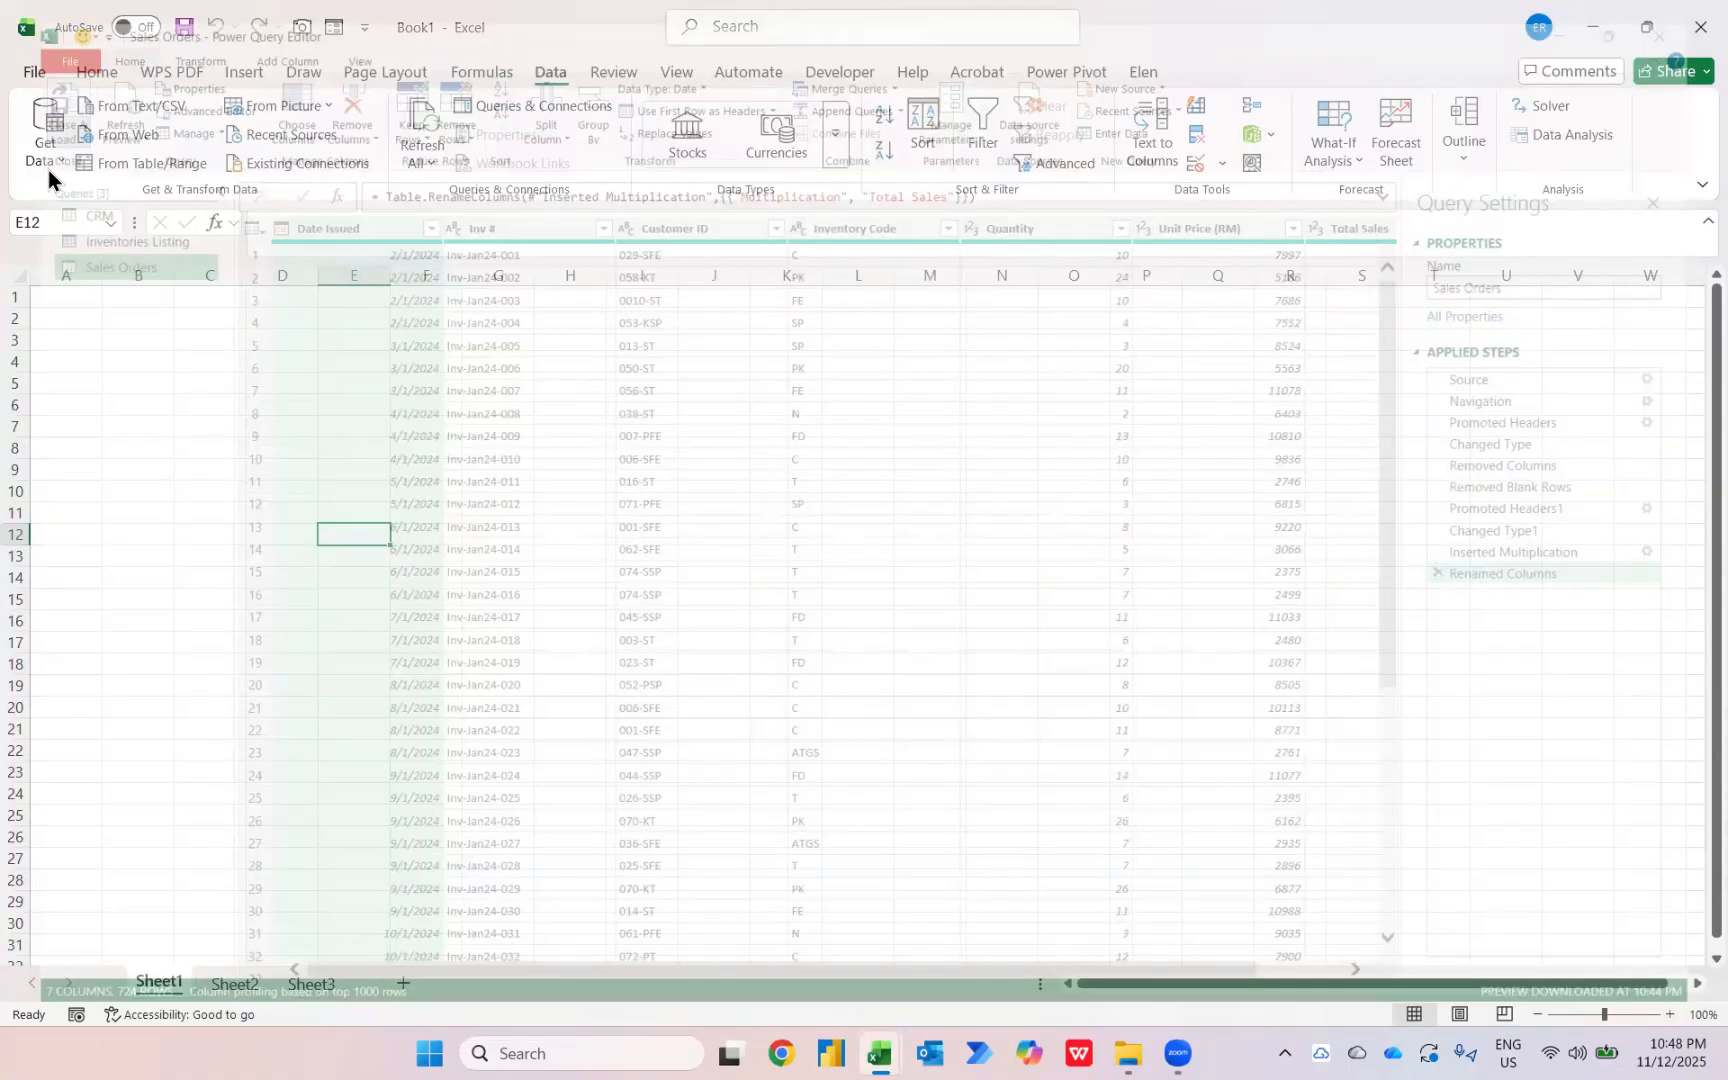
drag(526, 437, 585, 334)
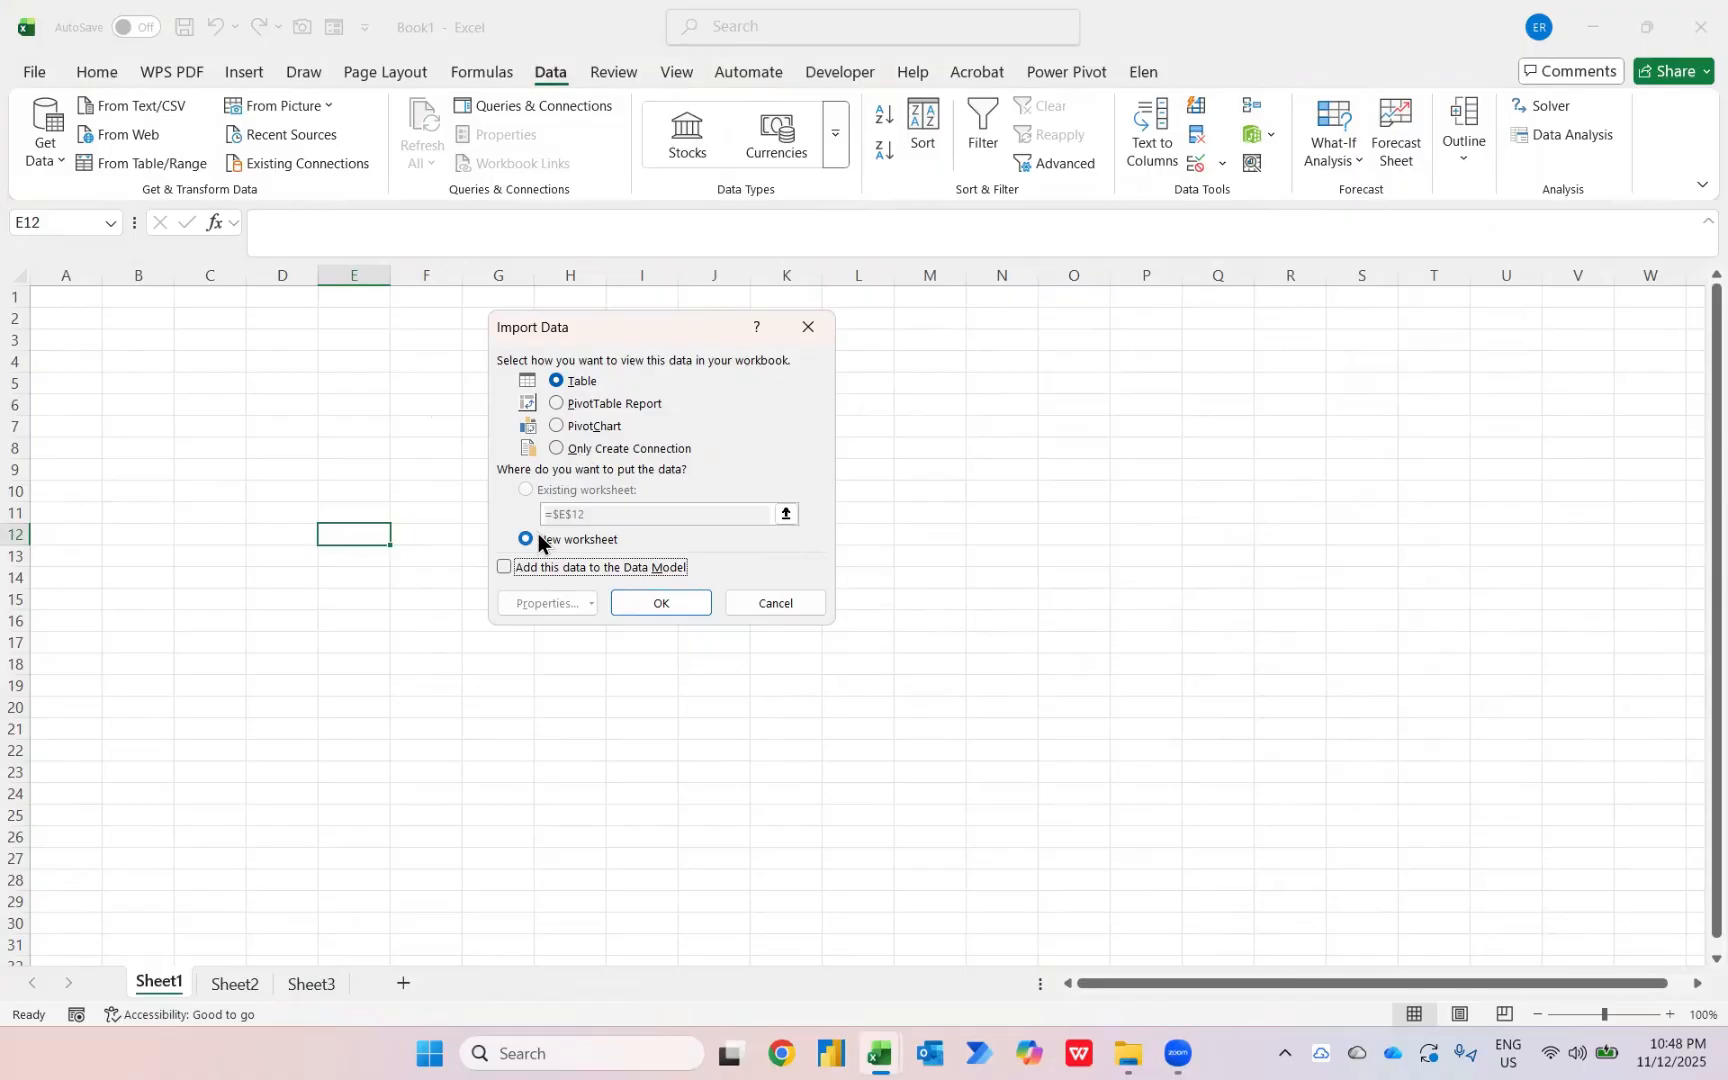
click(617, 450)
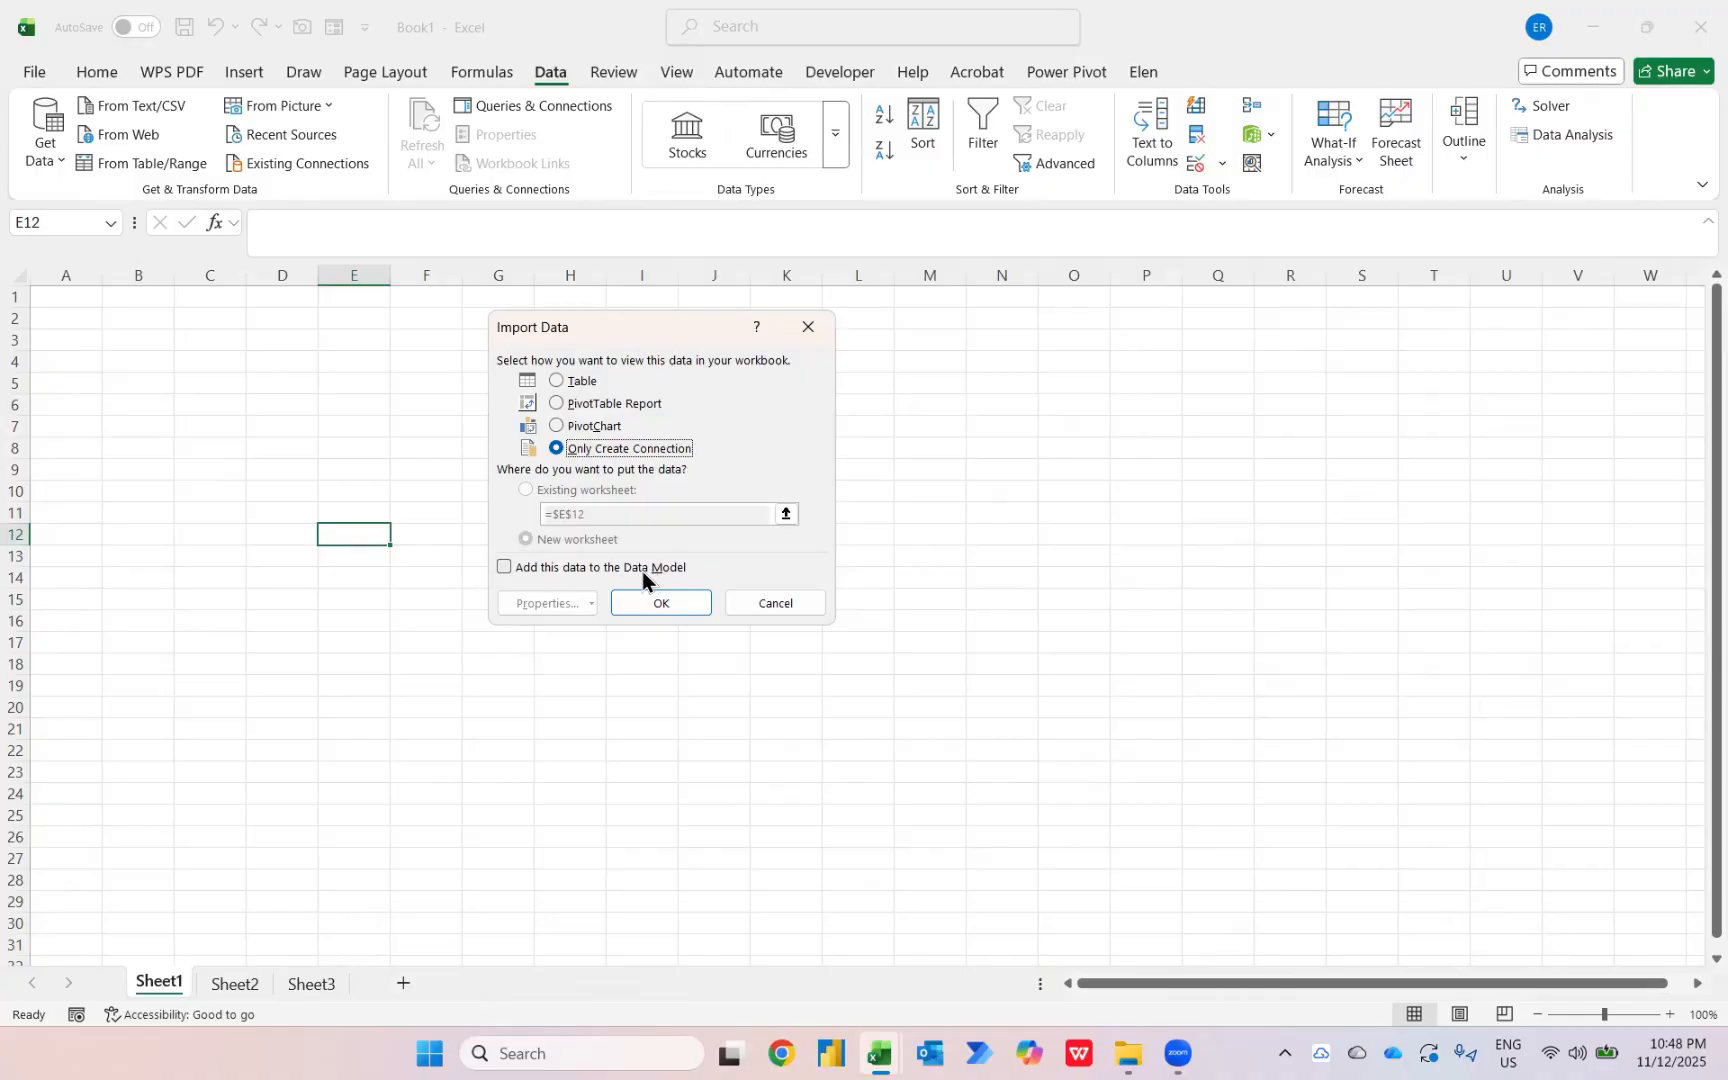
click(589, 567)
click(675, 613)
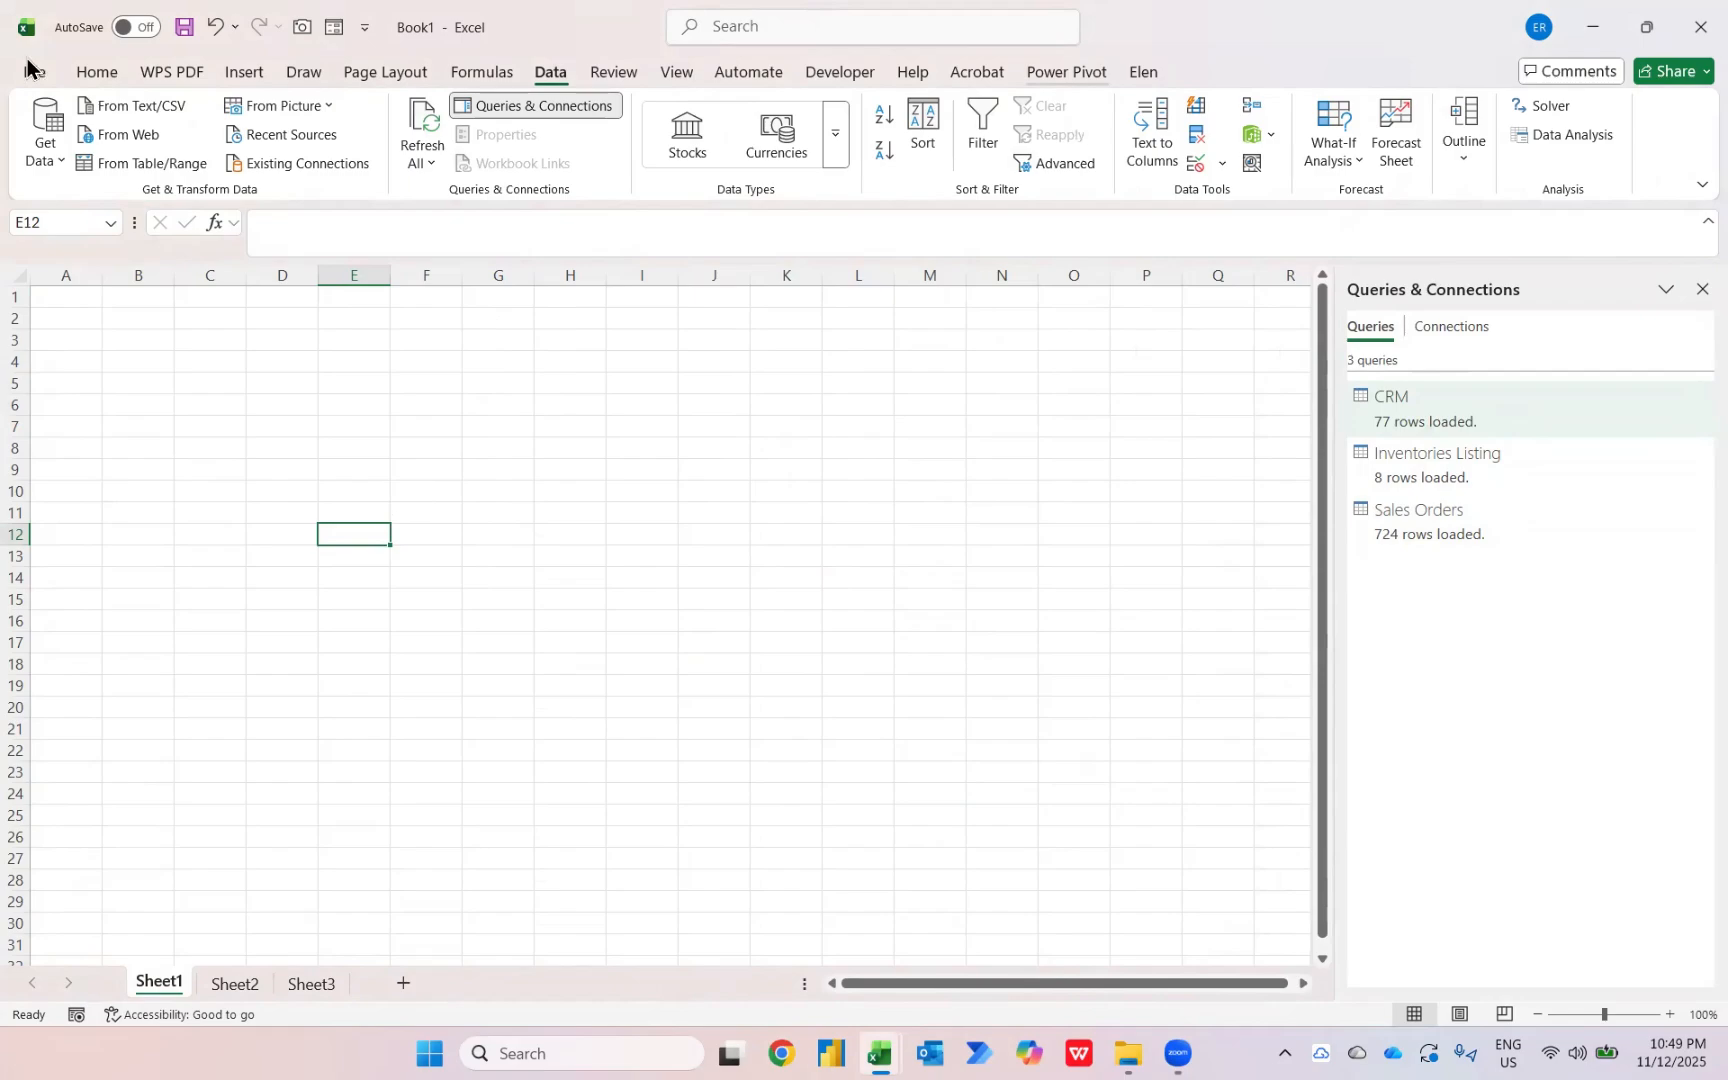
Check in the COM add-ins list that Microsoft Power Pivot for Excel is enabled.
right_click(88, 78)
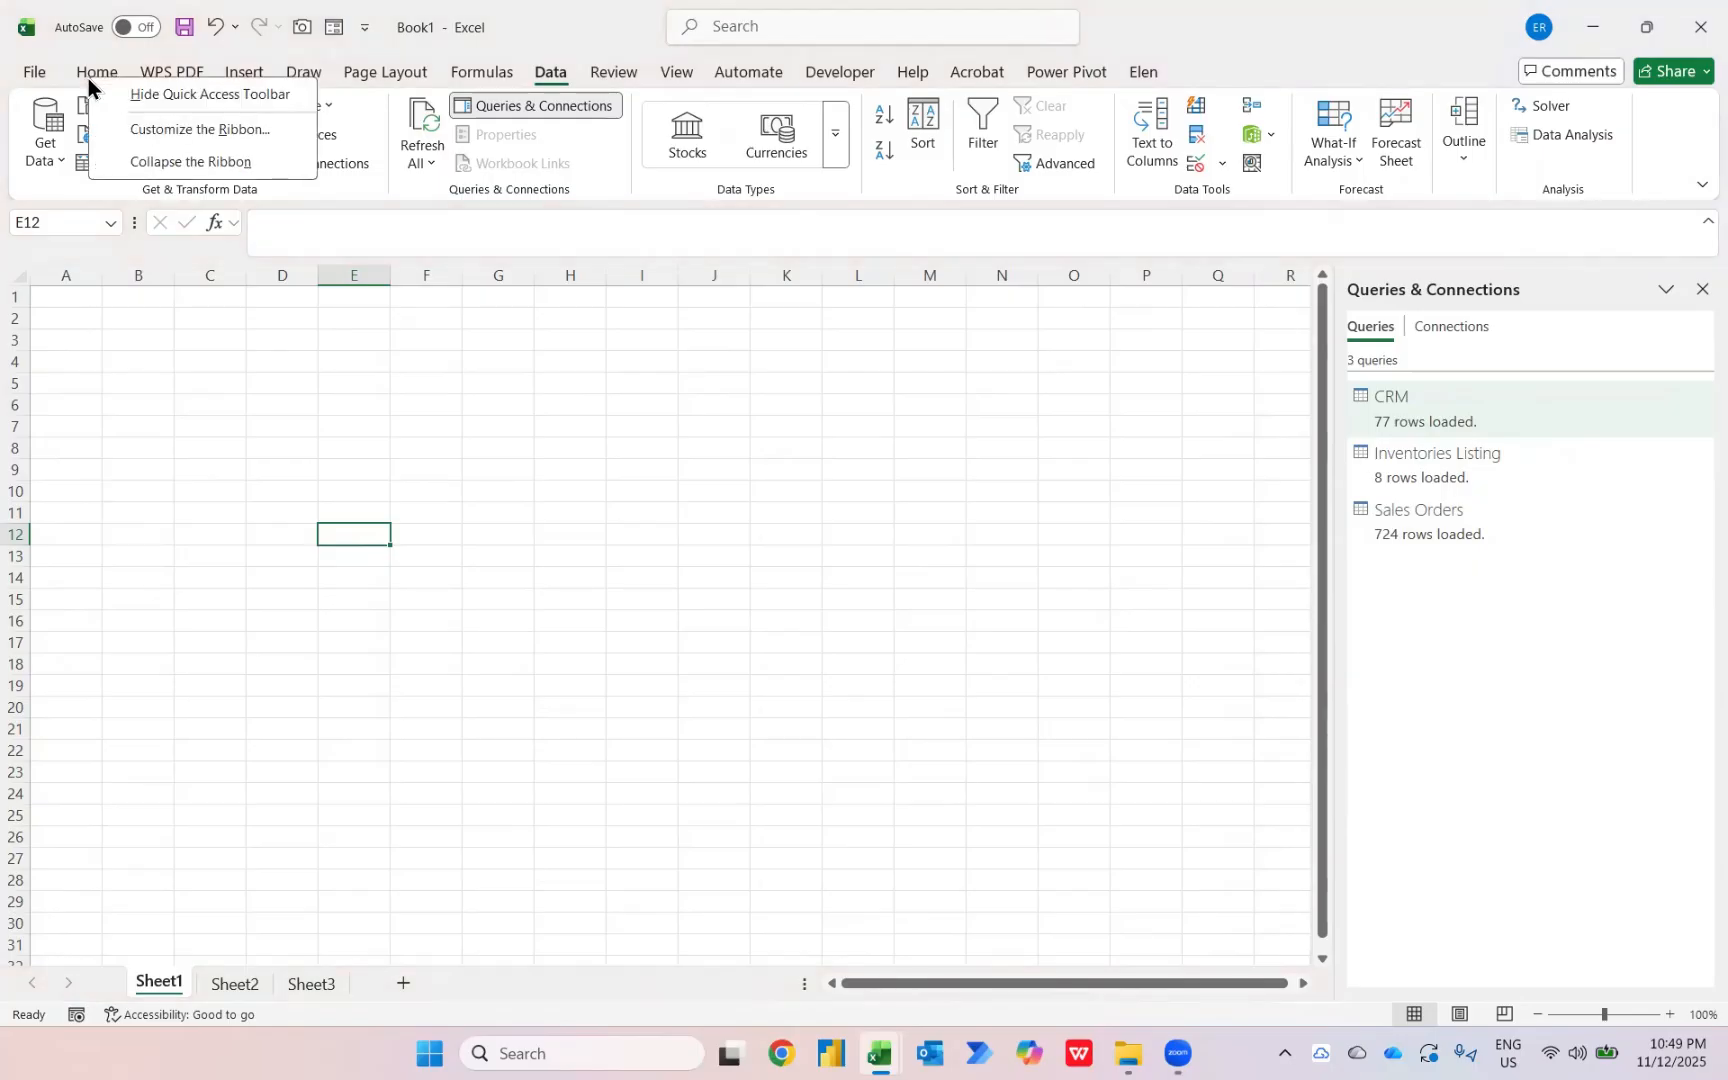
click(122, 132)
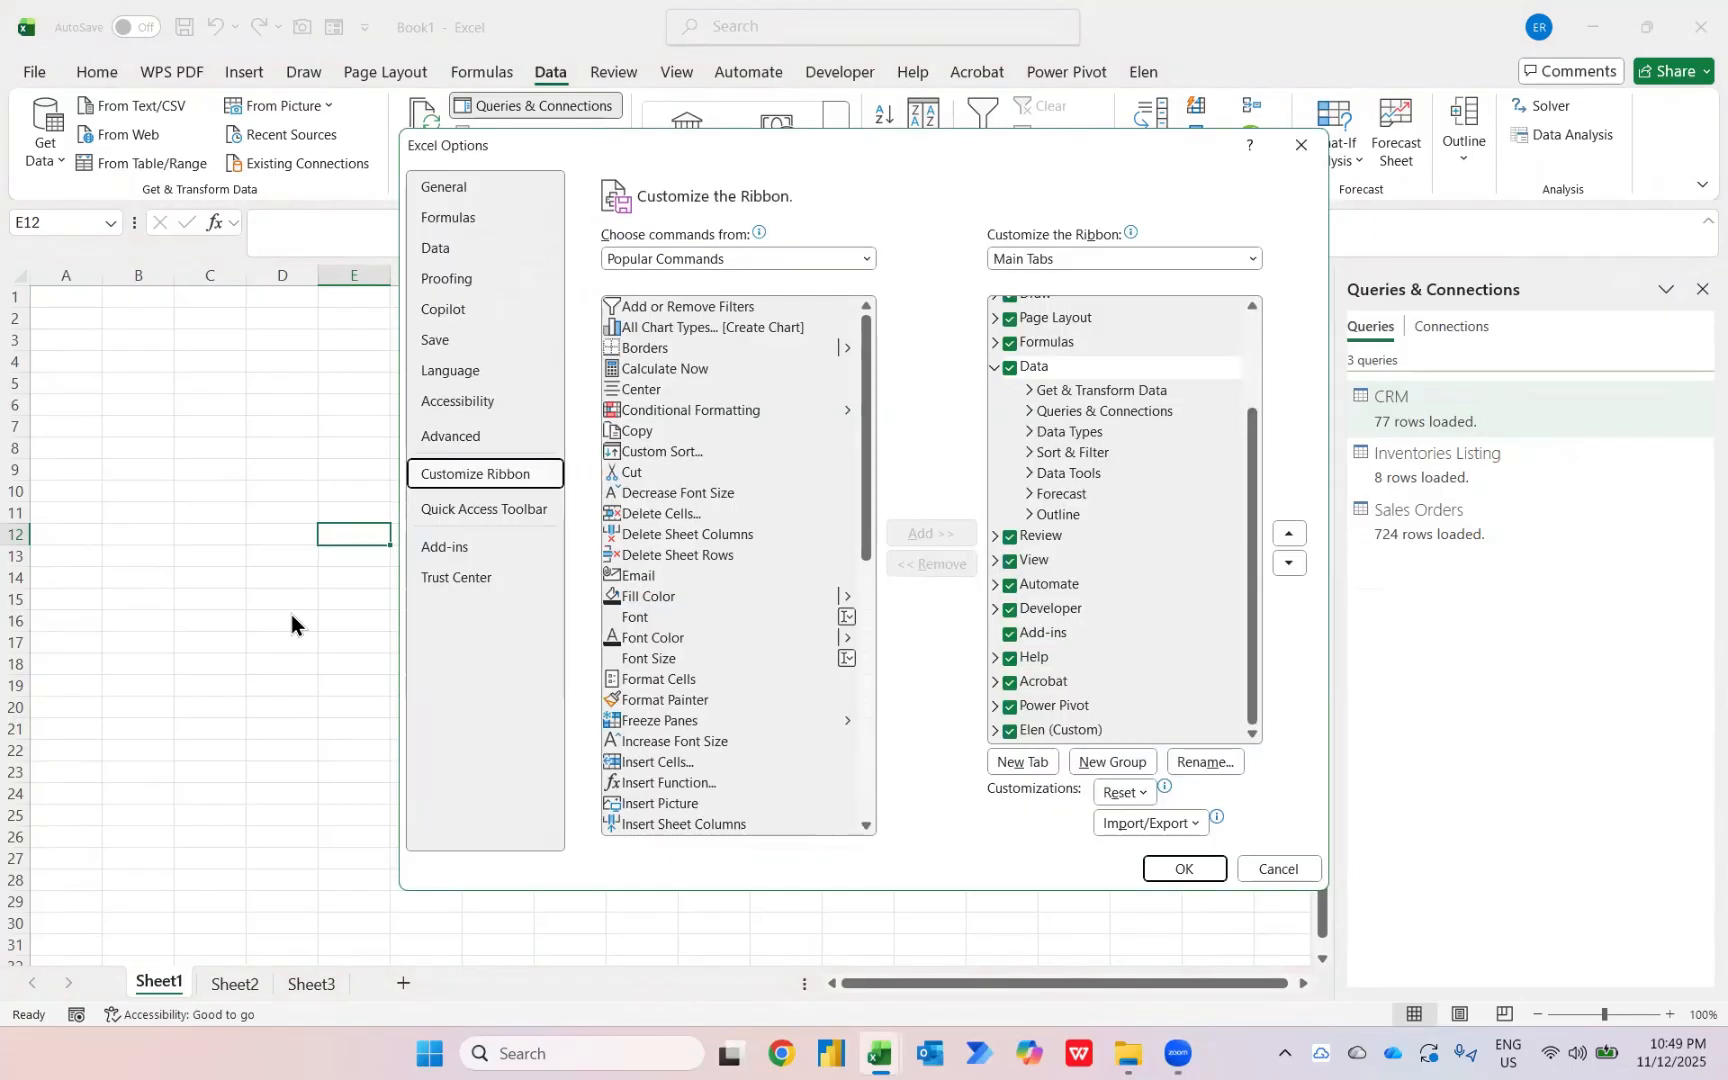
click(422, 549)
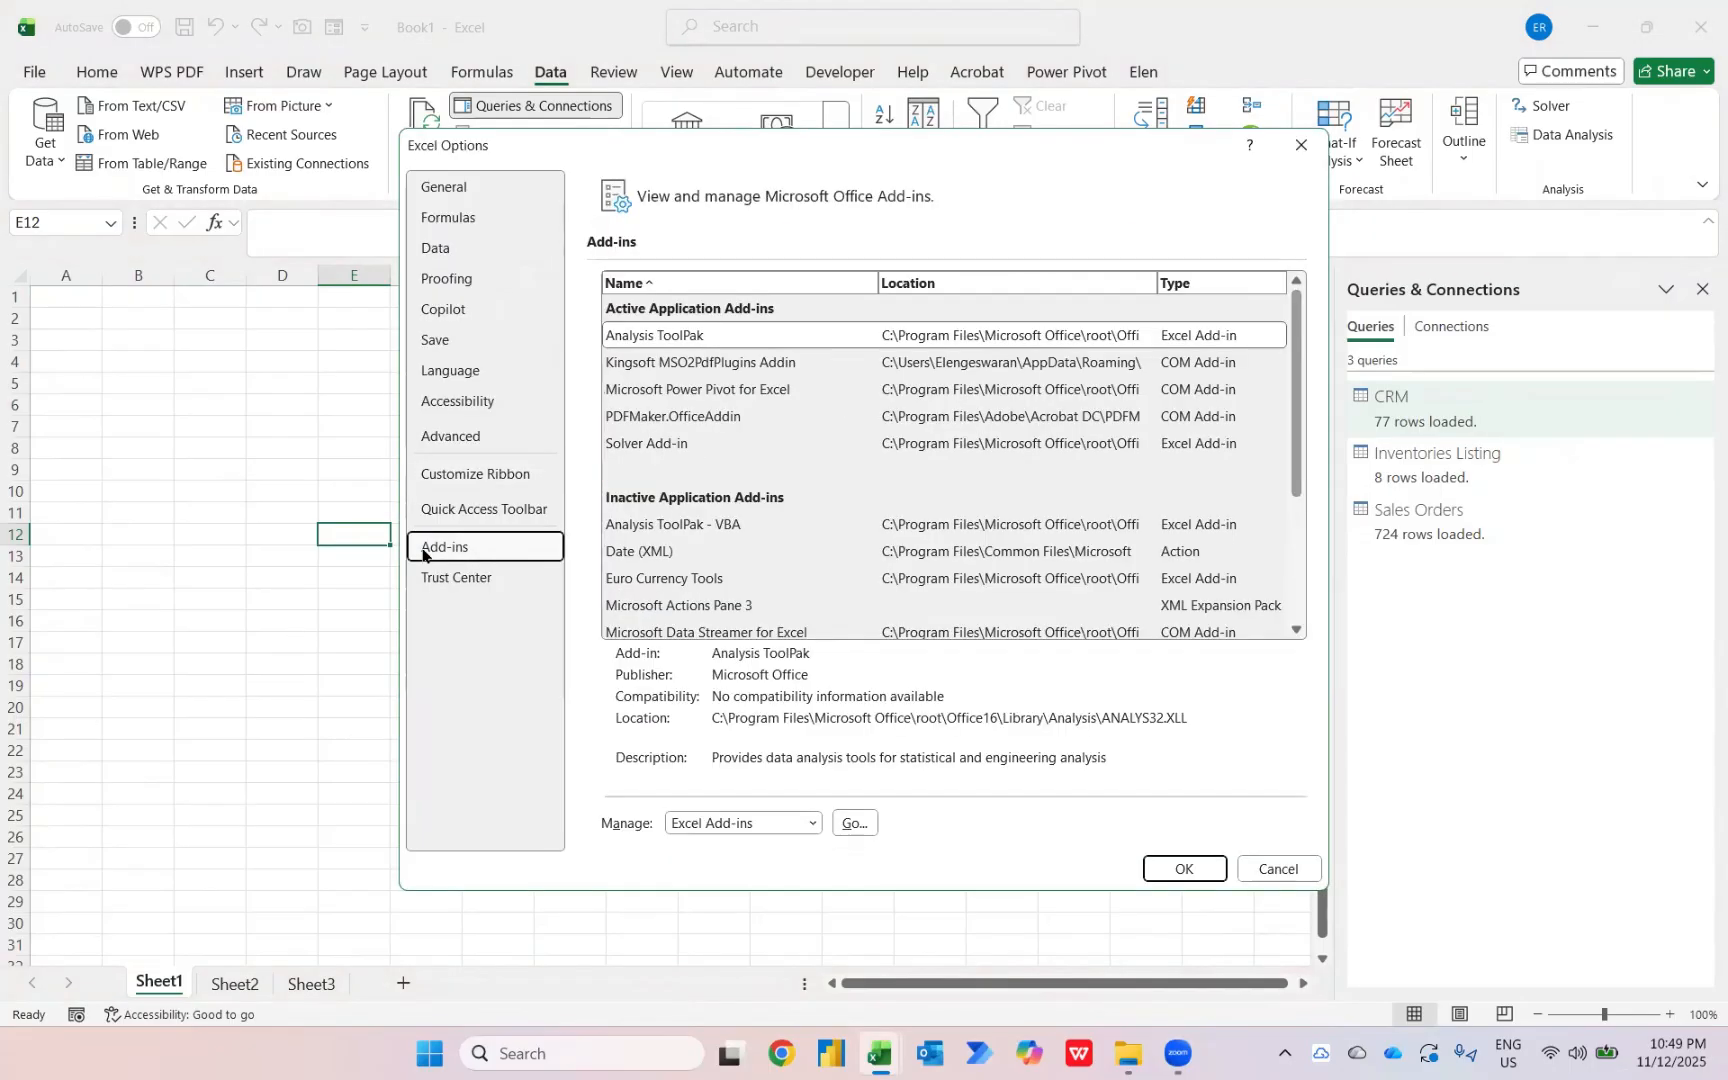
click(702, 833)
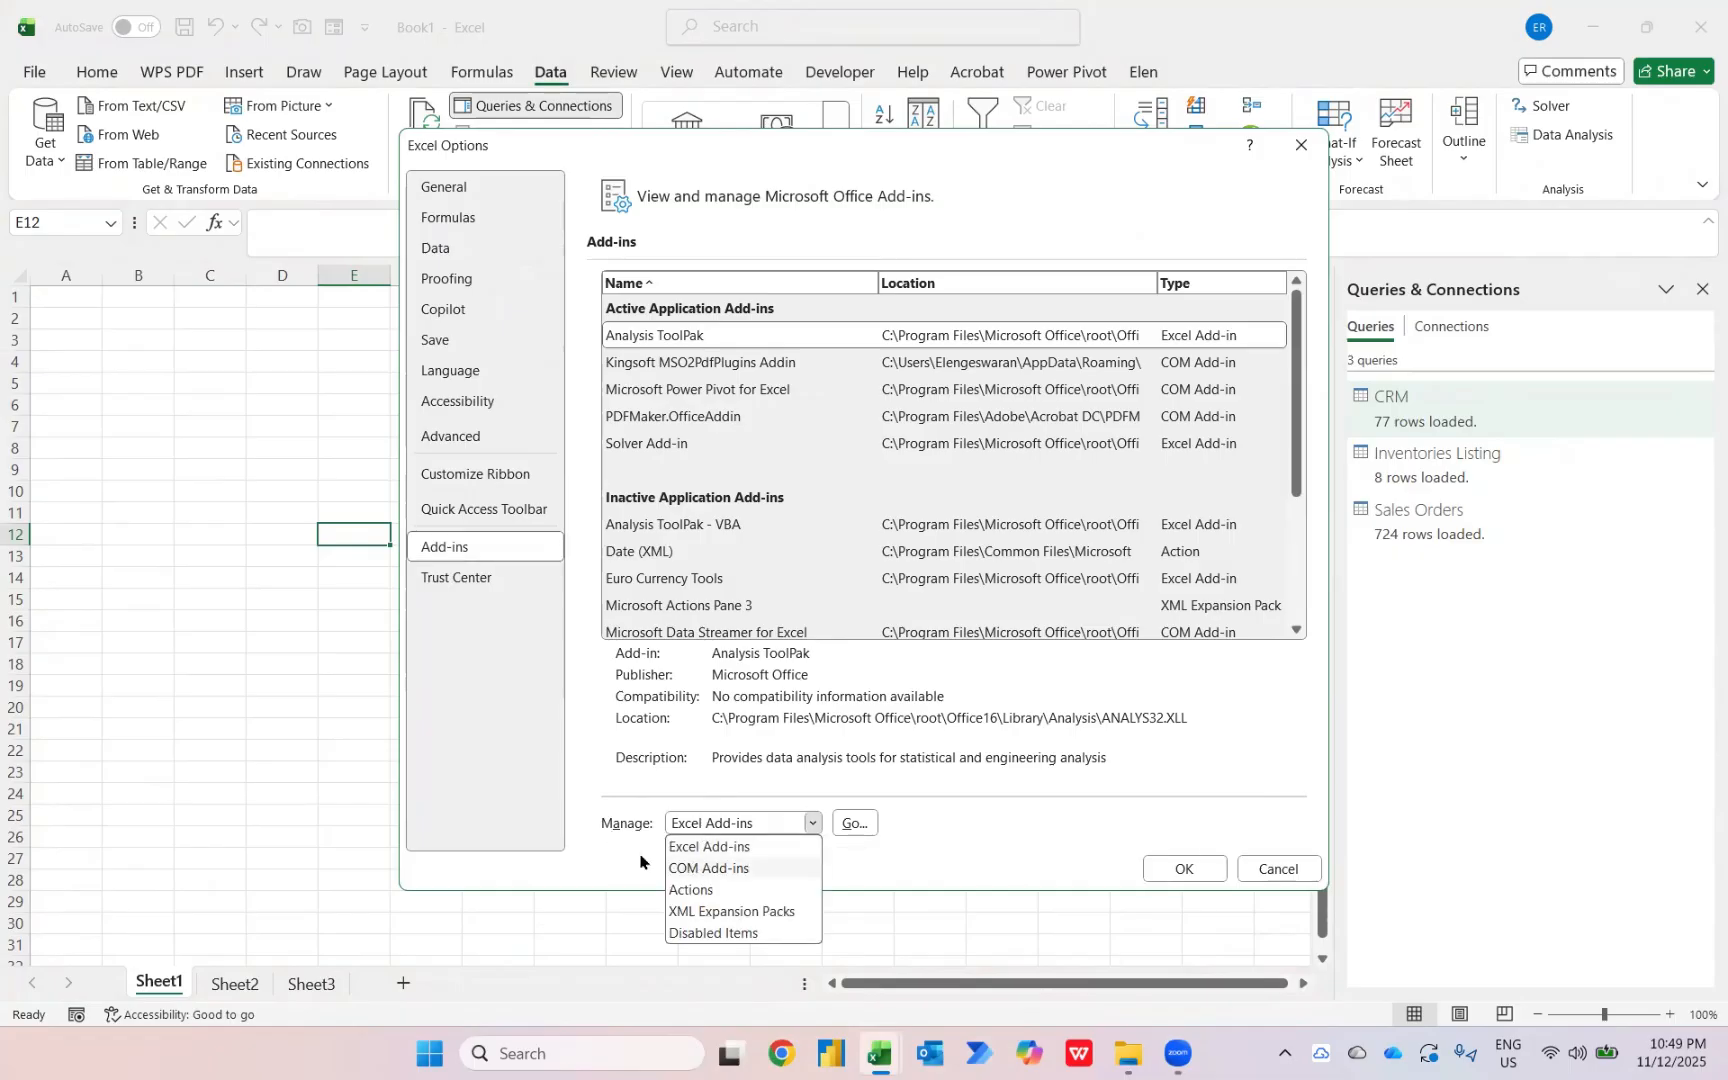
click(690, 870)
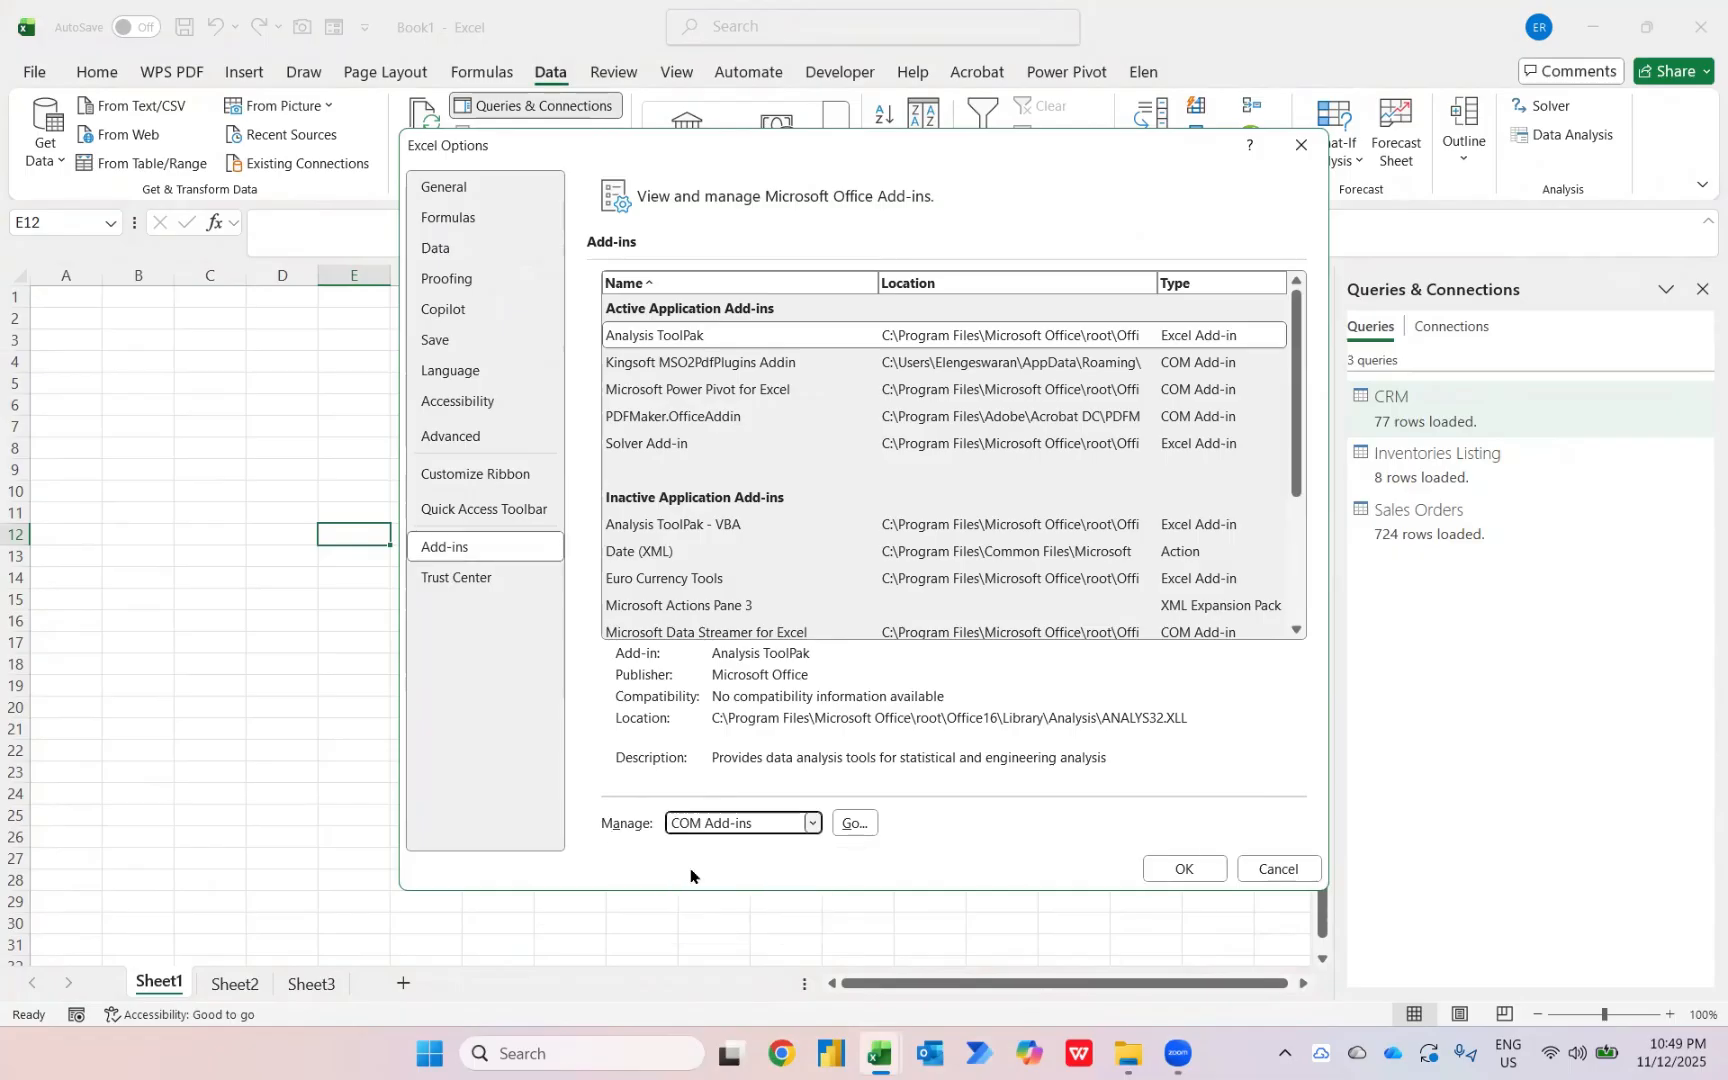
click(861, 831)
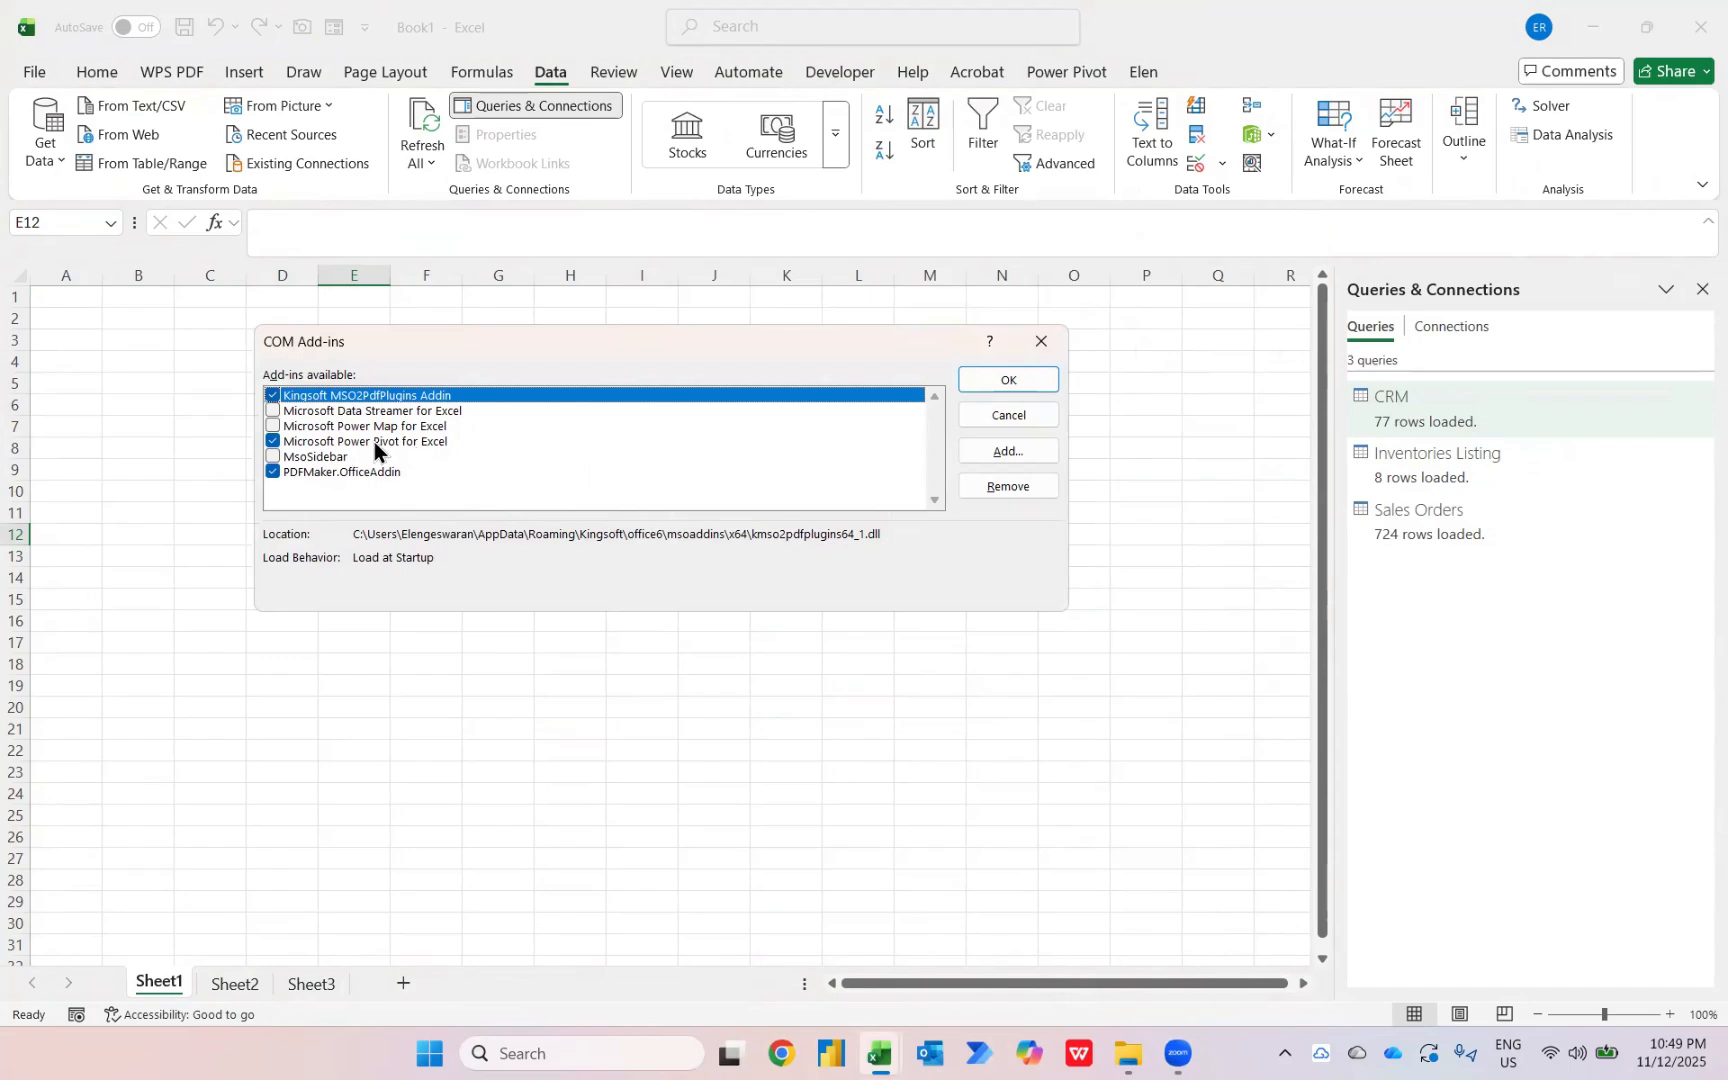
click(994, 379)
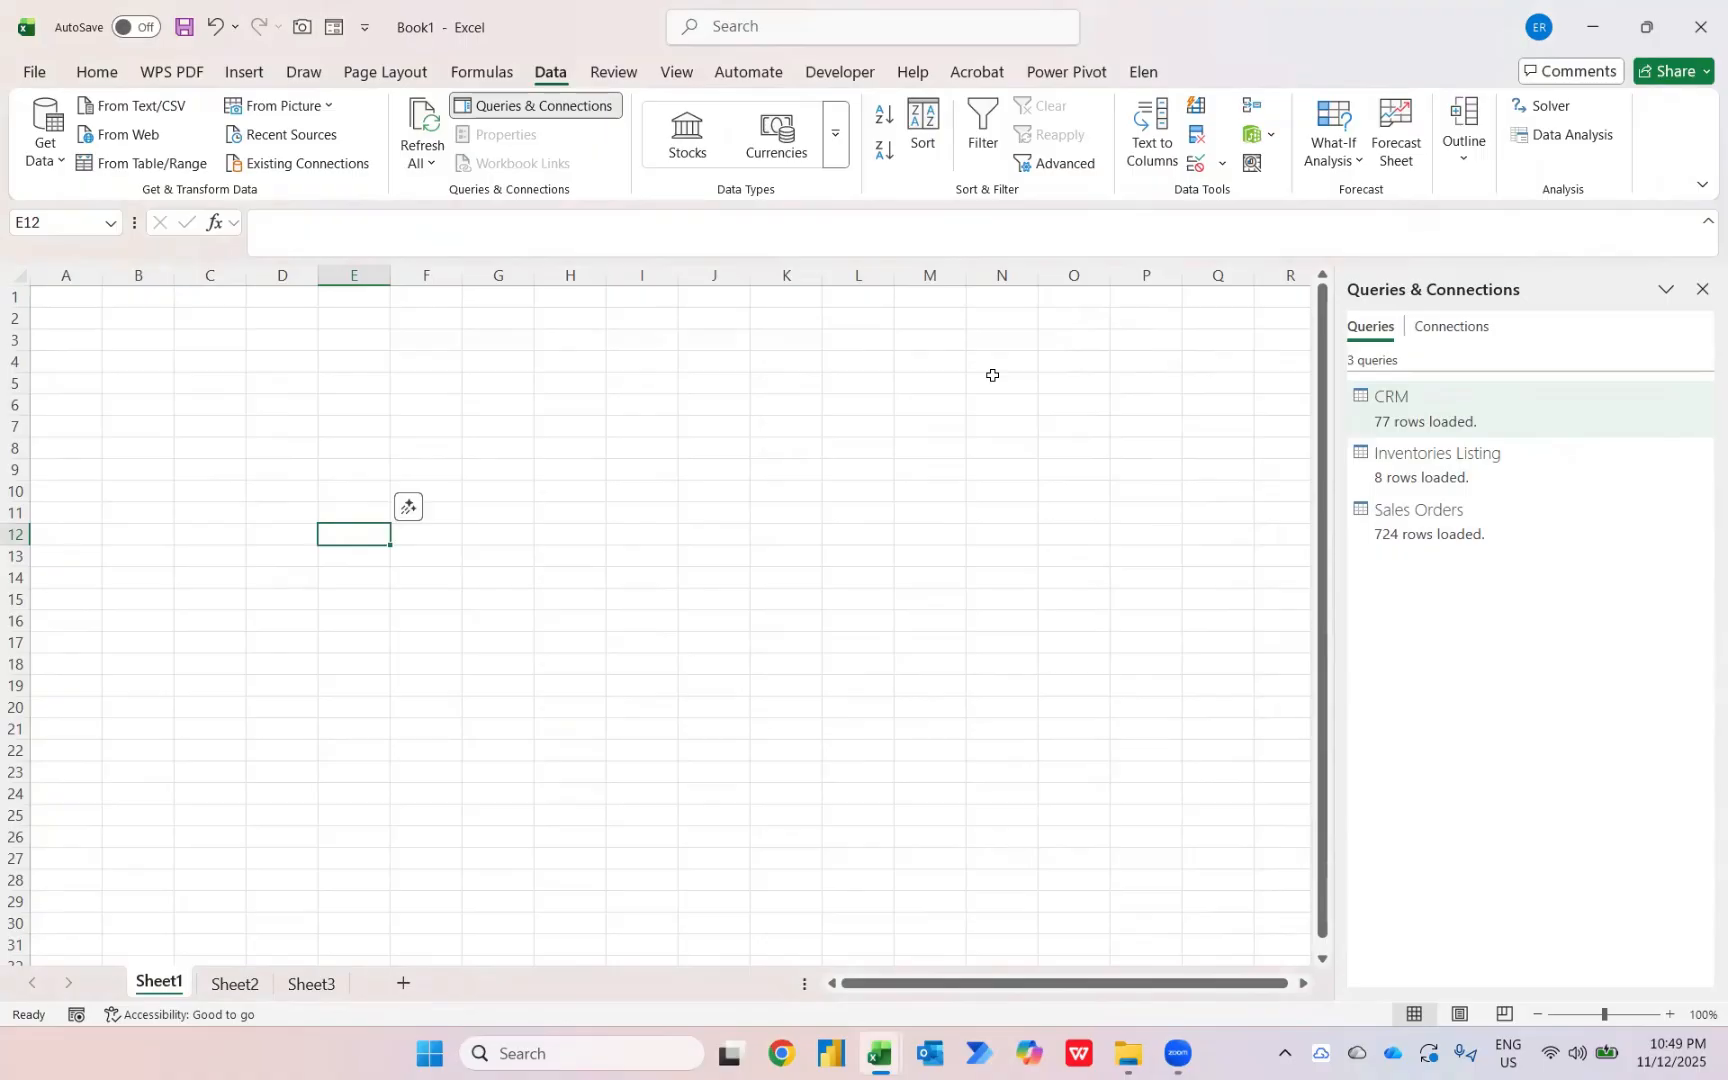
Open the workbook's Data Model in Power Pivot and show its tables as a diagram.
key(alt)
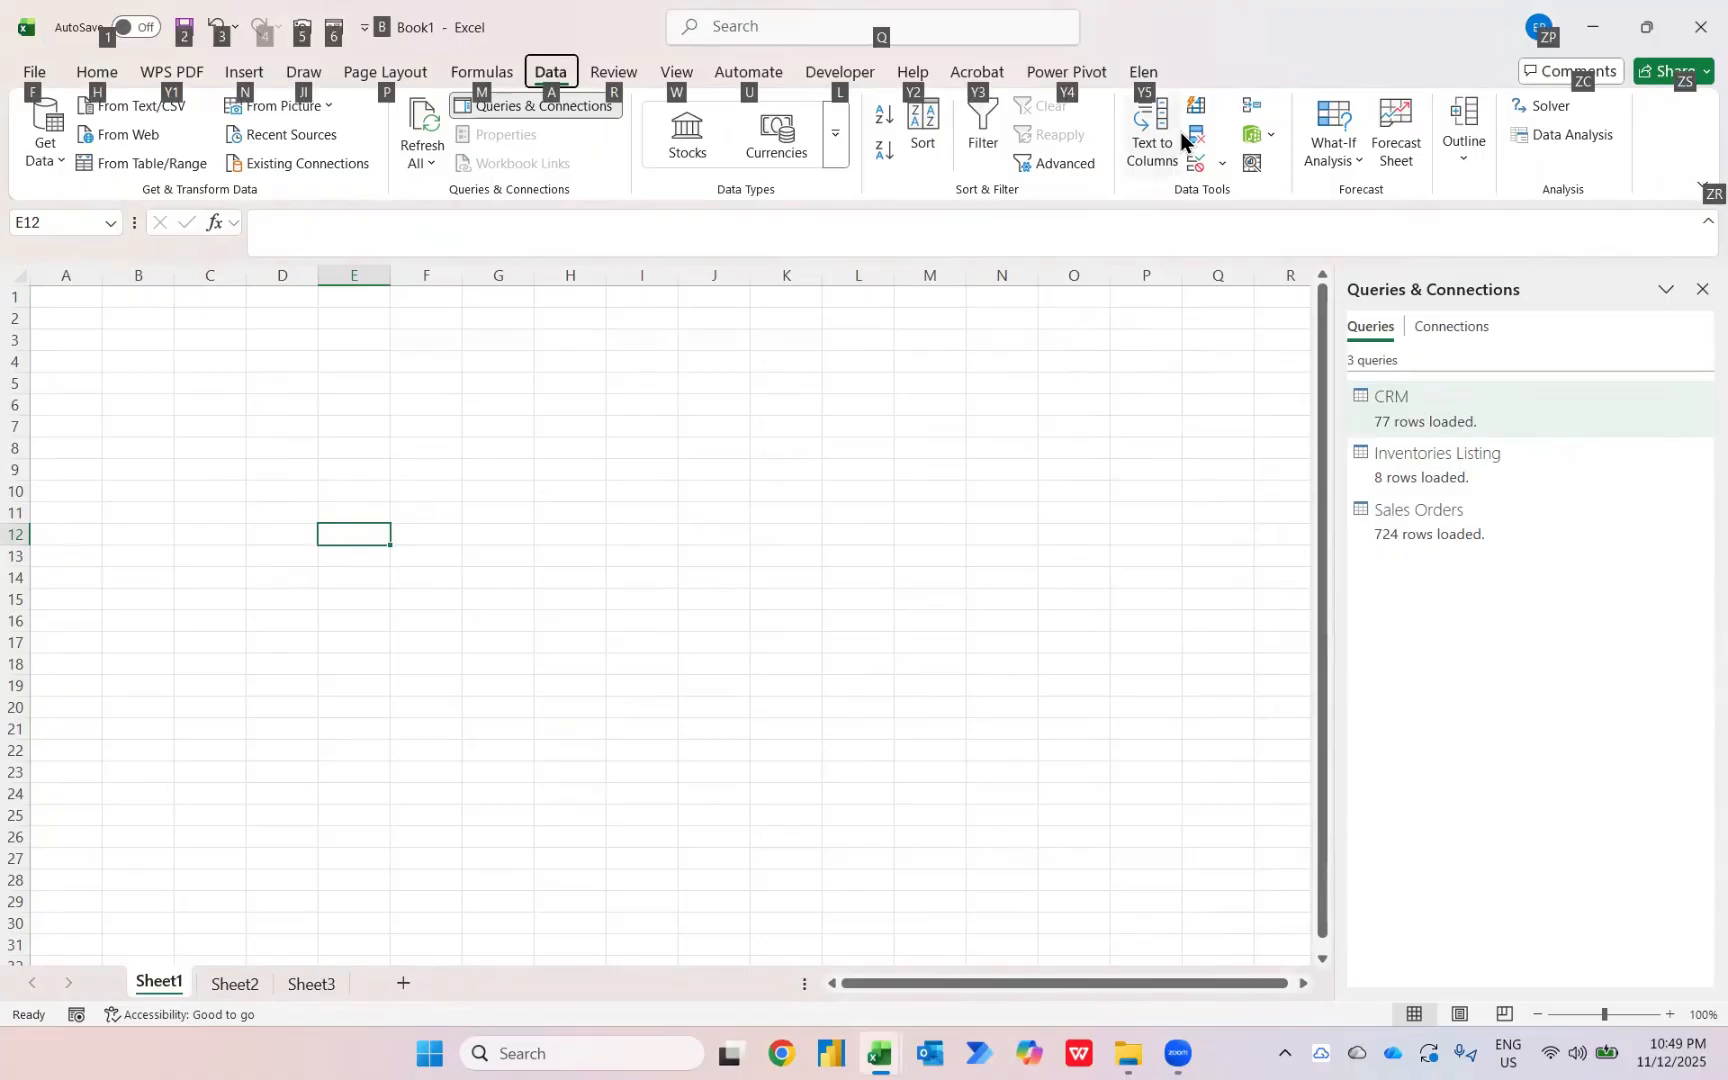
click(1066, 72)
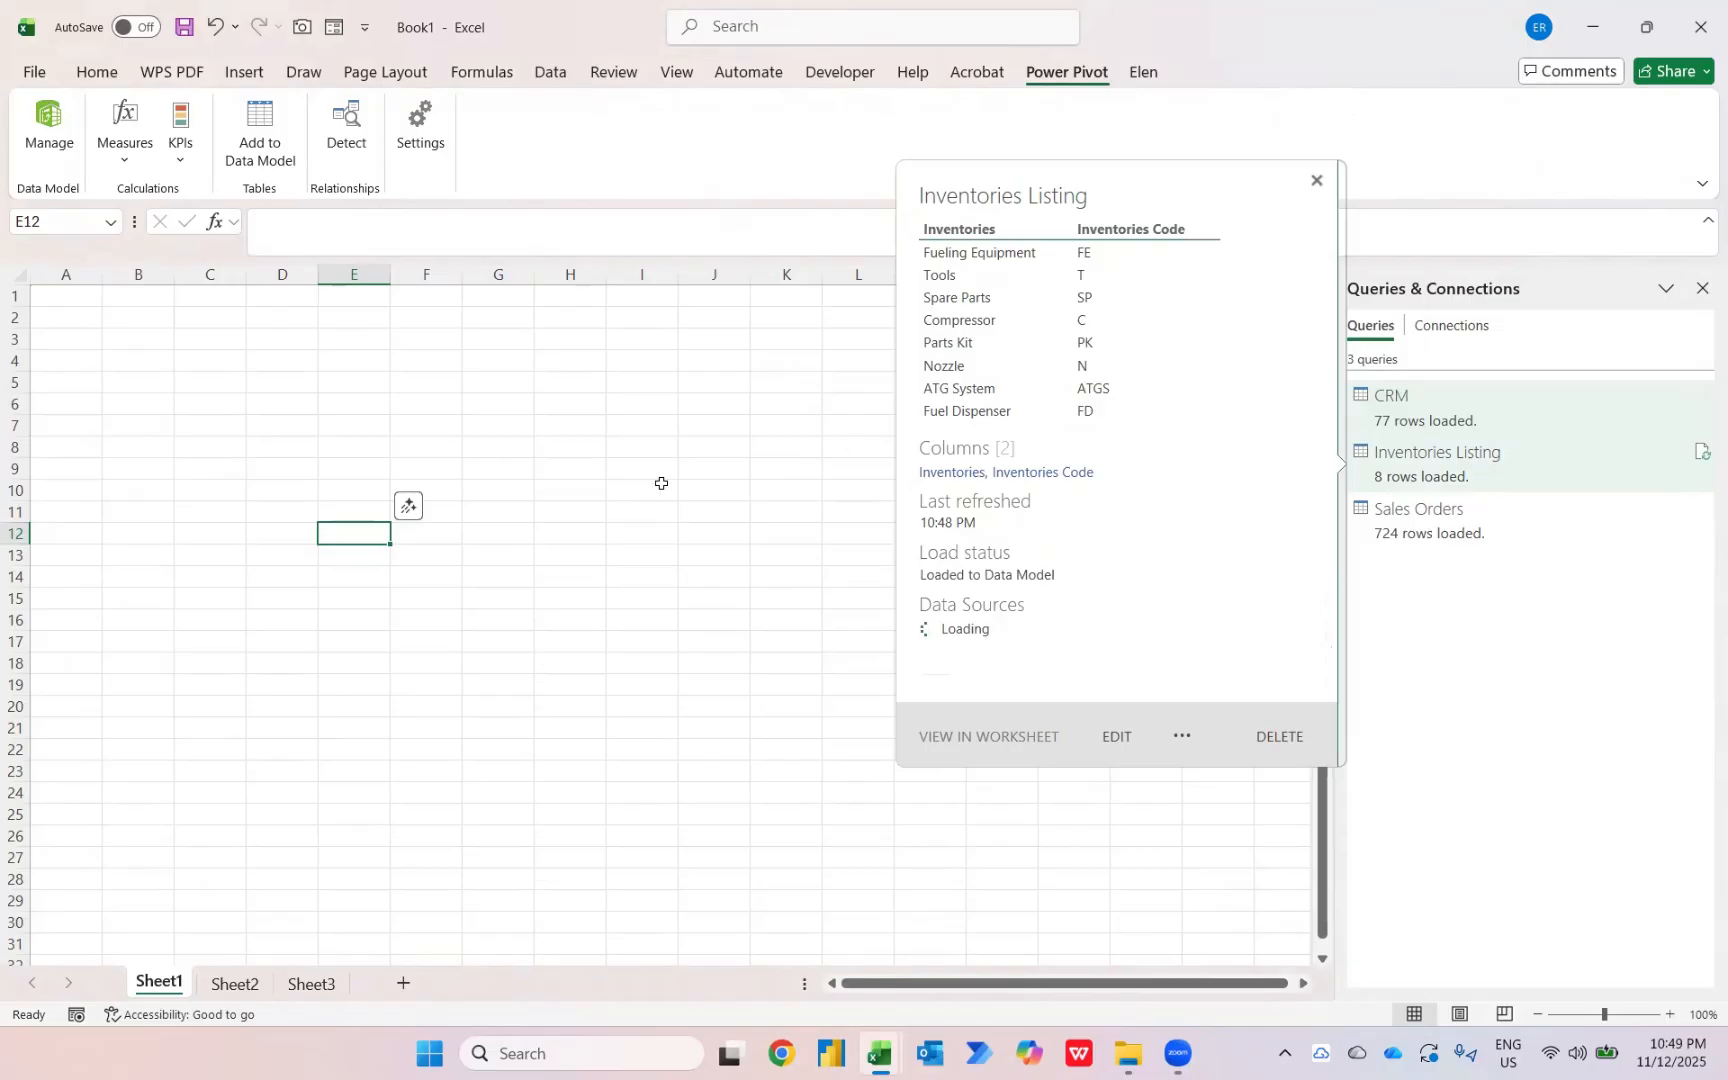
click(53, 119)
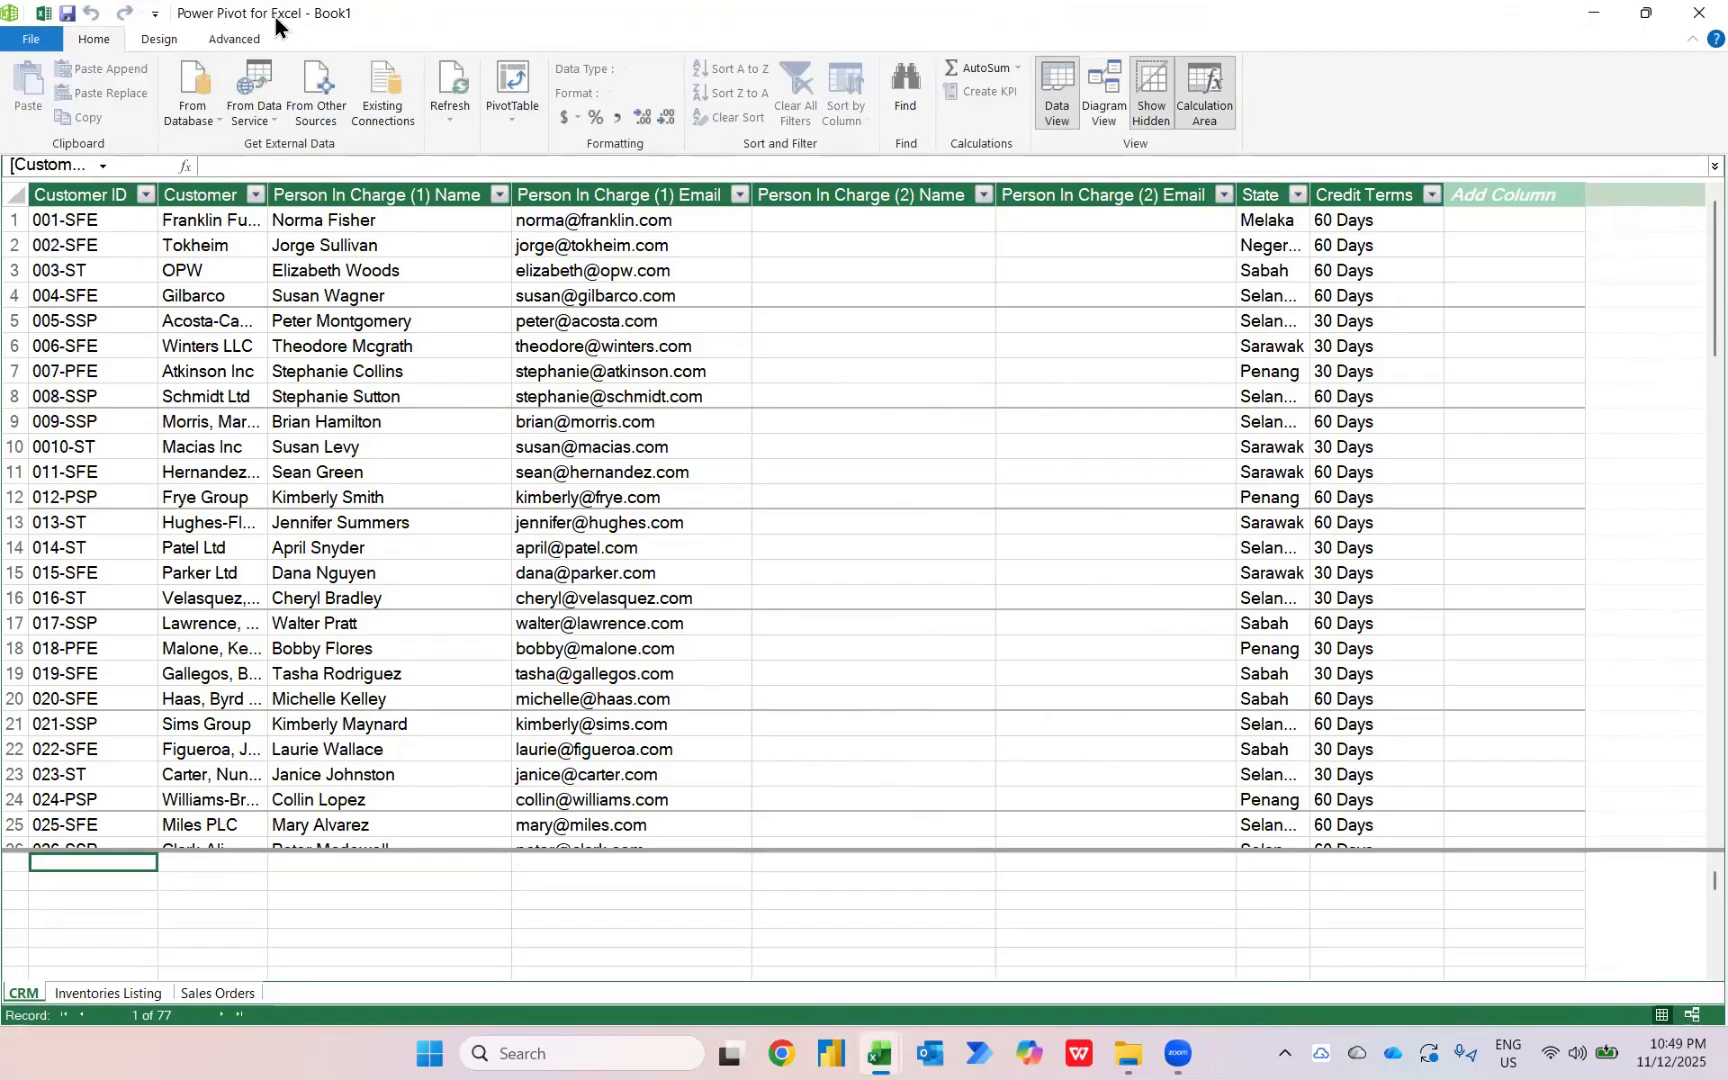
click(1096, 78)
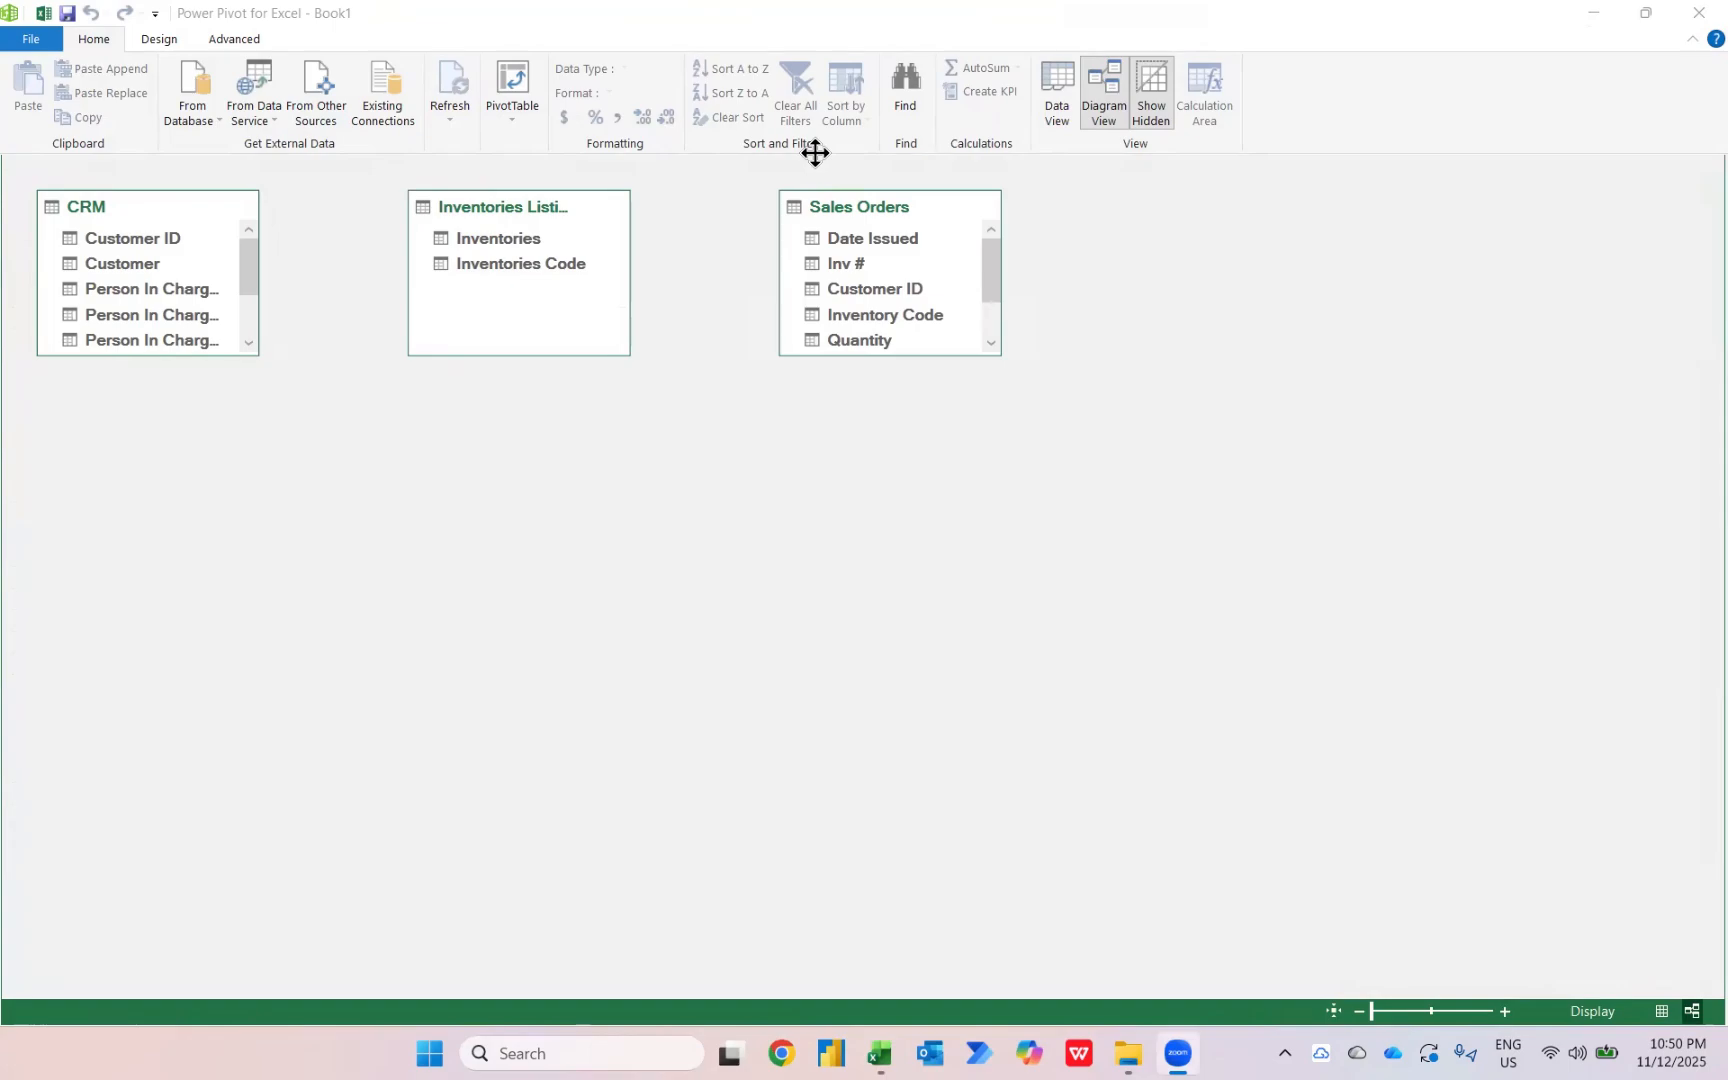
Arrange the diagram with Sales Orders between CRM and Inventories Listing, and enlarge the Sales Orders and CRM tables to show all their fields.
drag(885, 208, 535, 406)
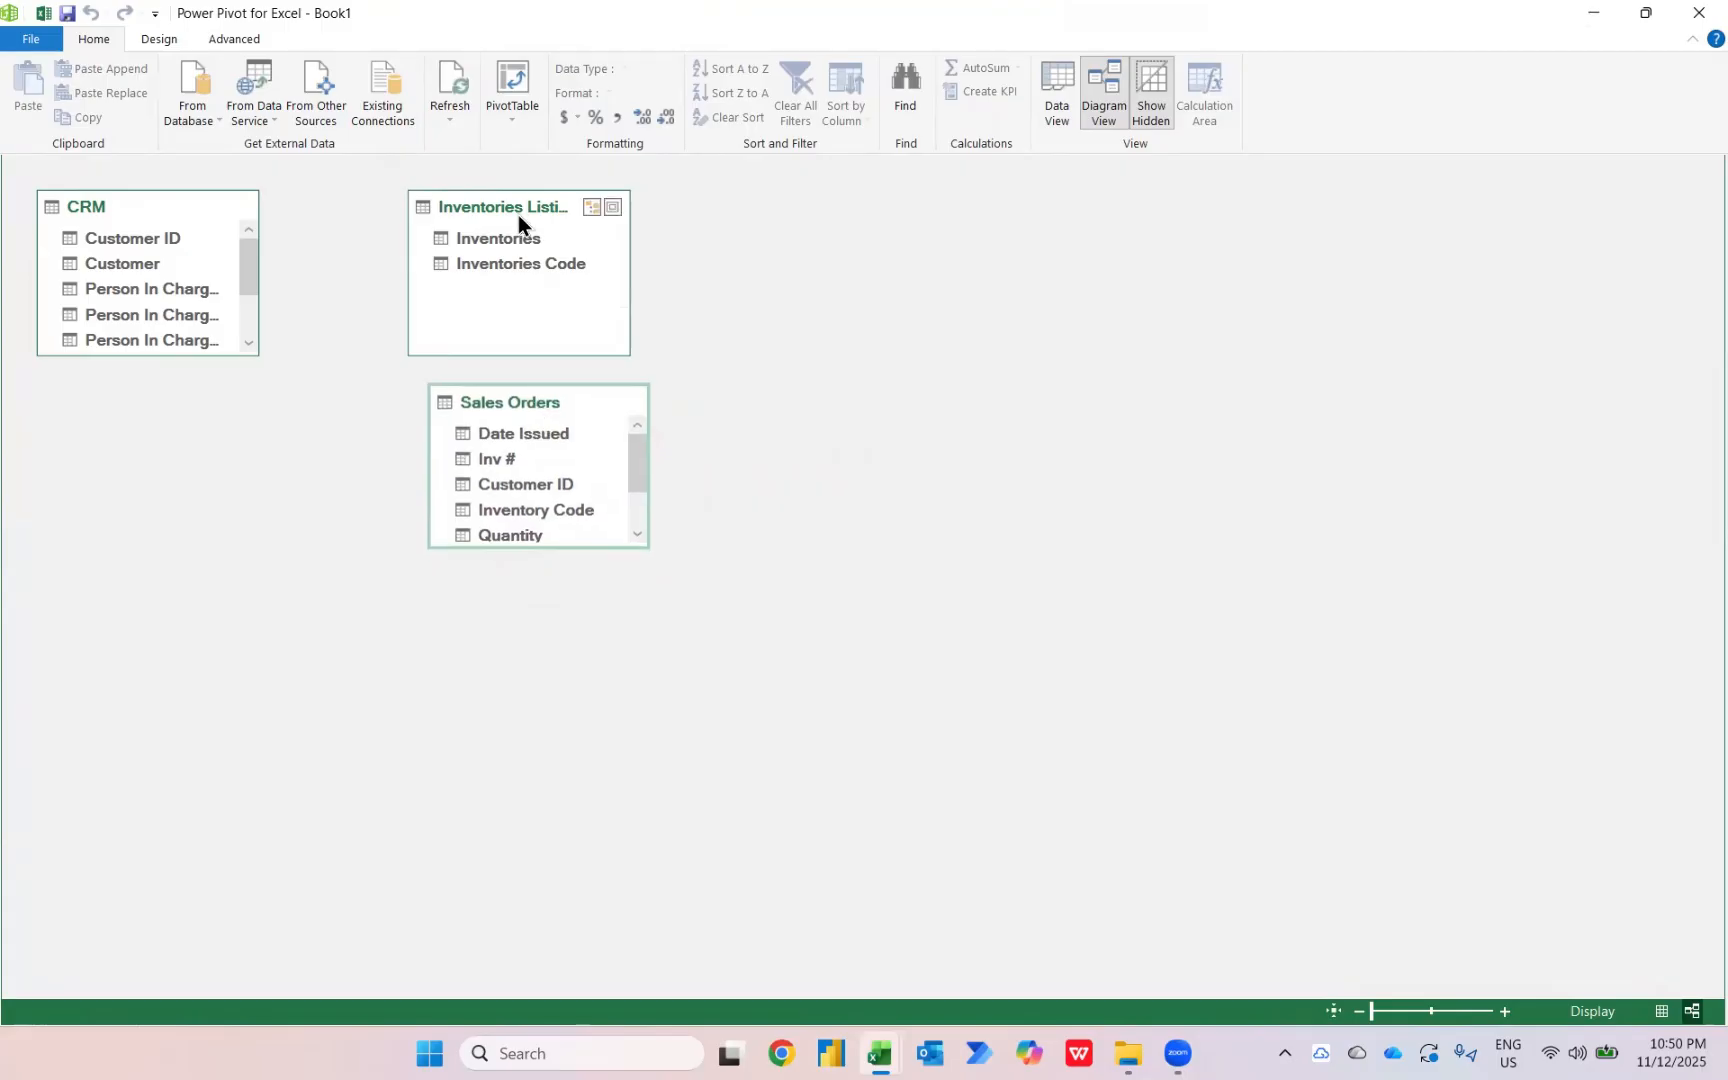
drag(513, 211, 1223, 227)
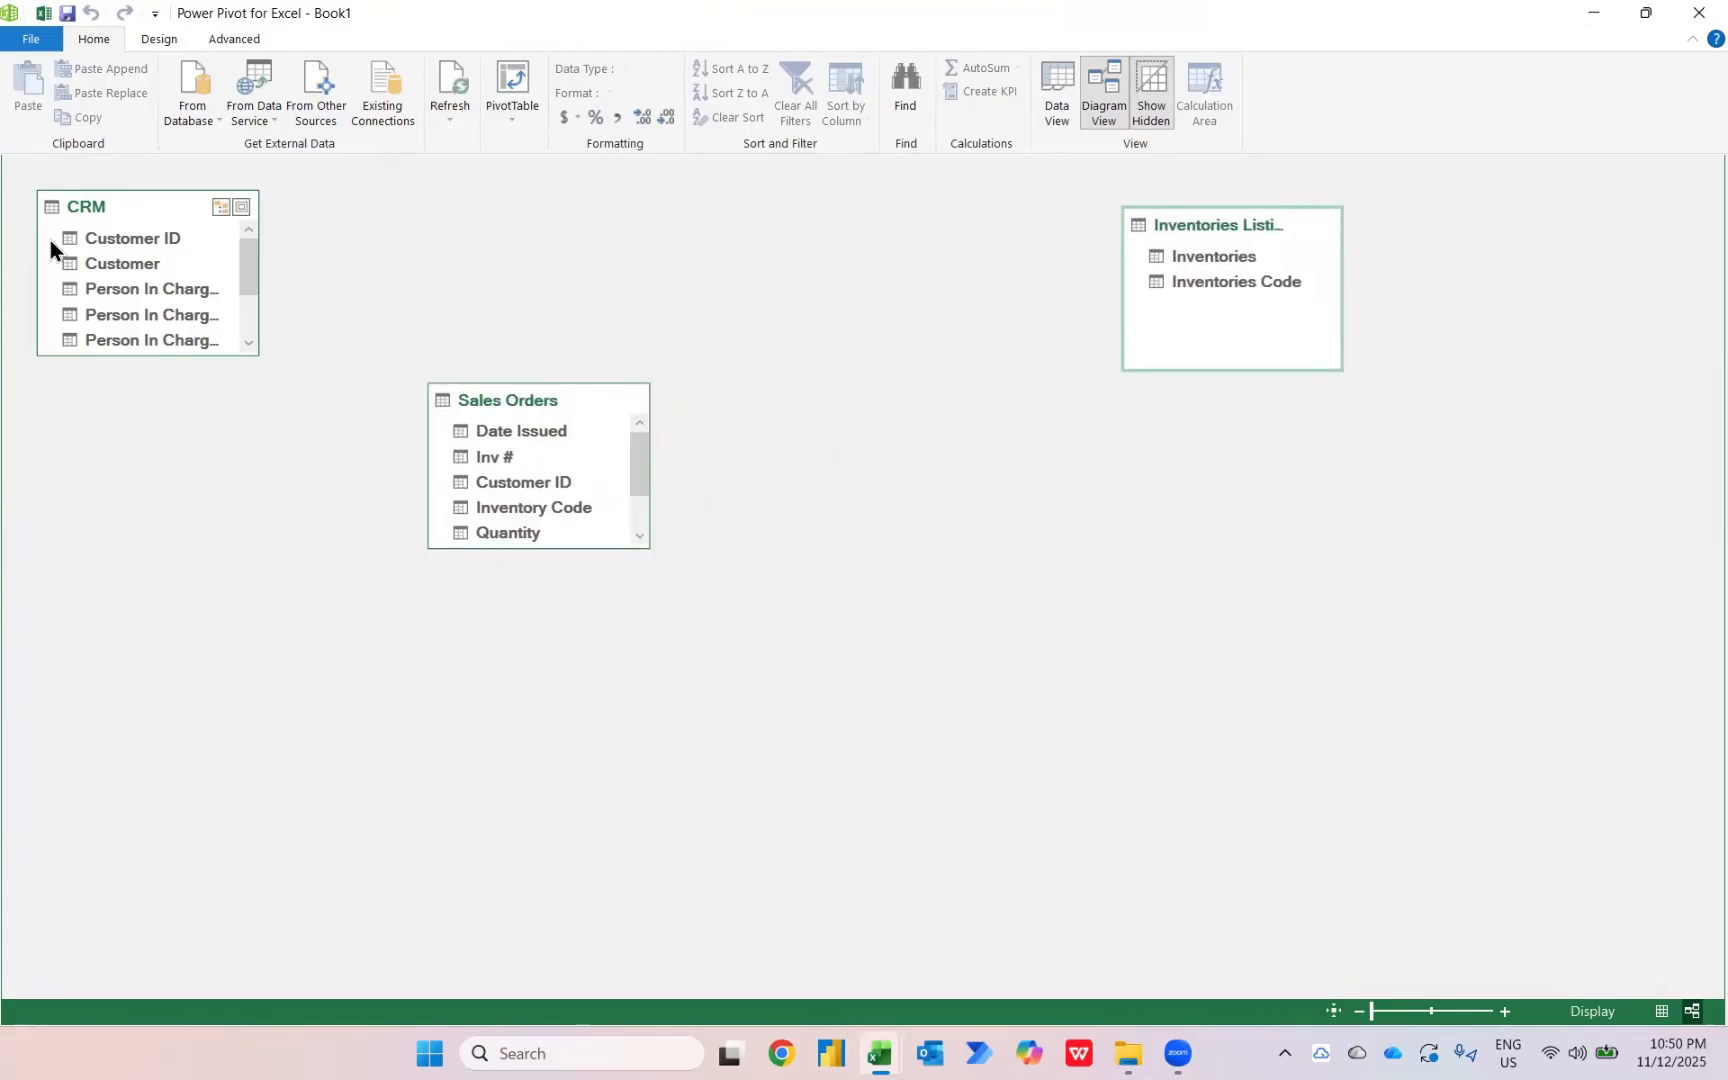
drag(50, 240, 40, 355)
drag(504, 398, 552, 186)
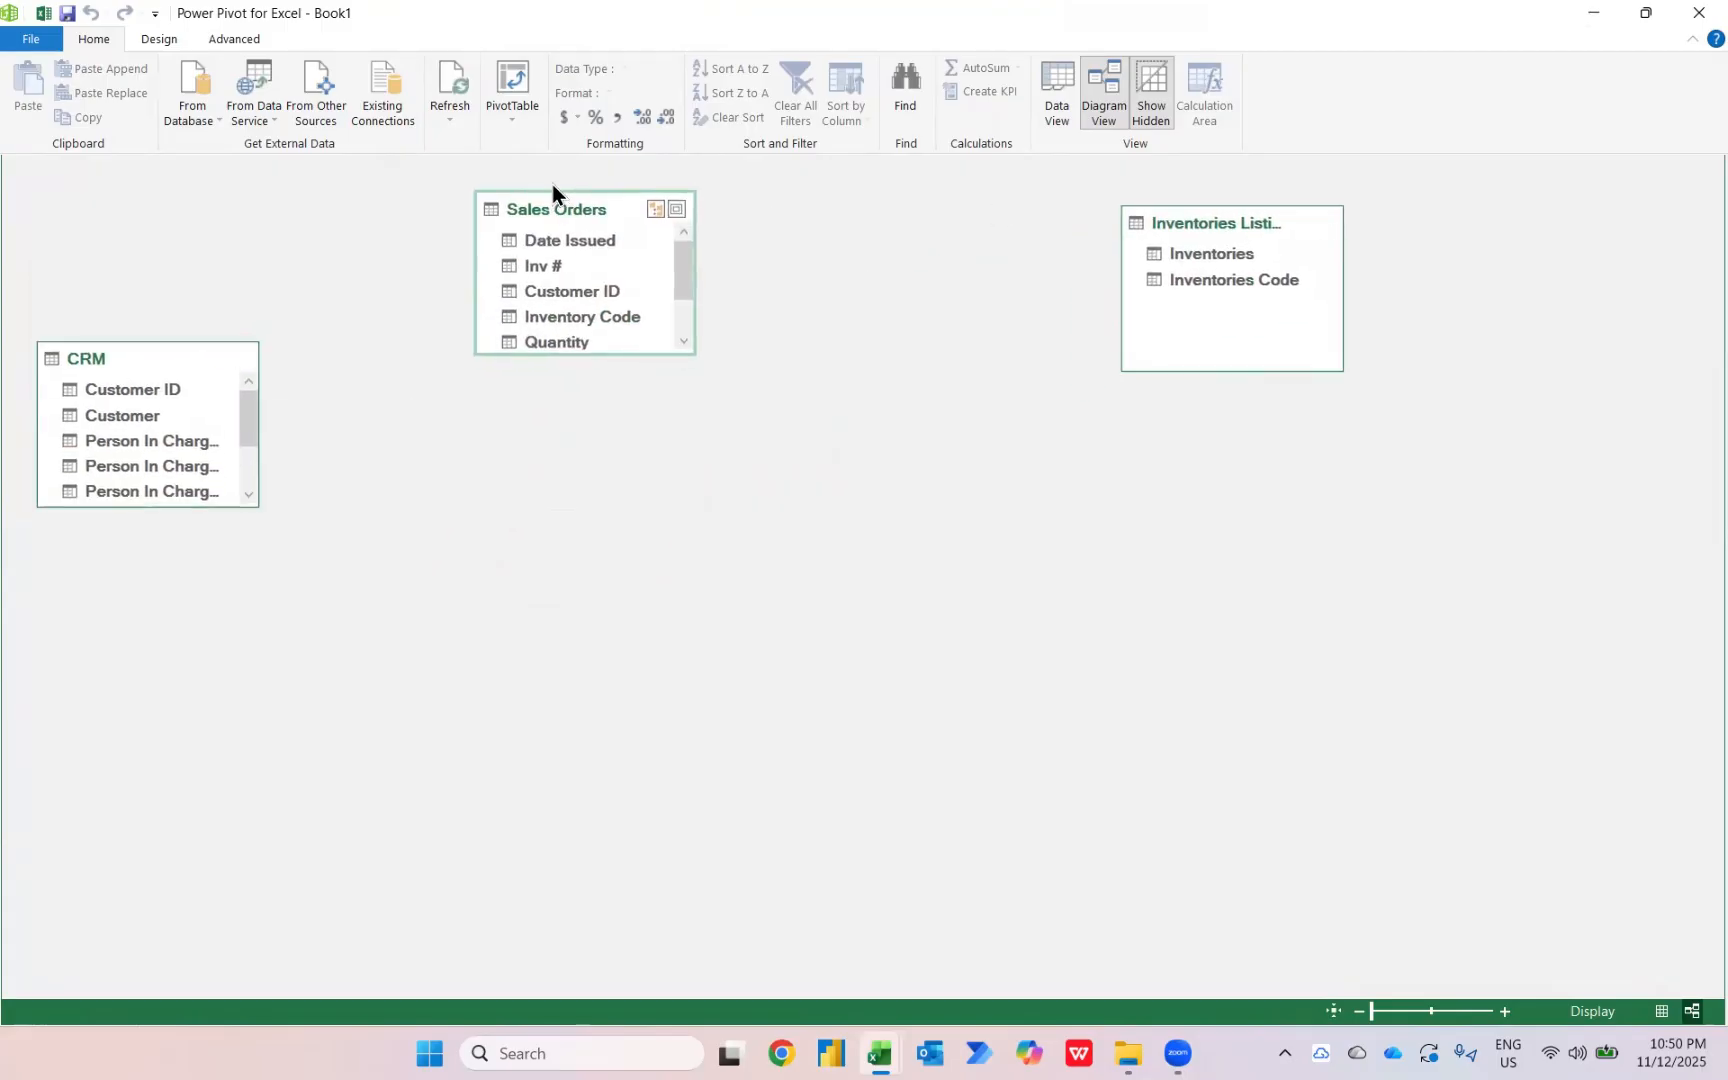
drag(572, 355, 580, 510)
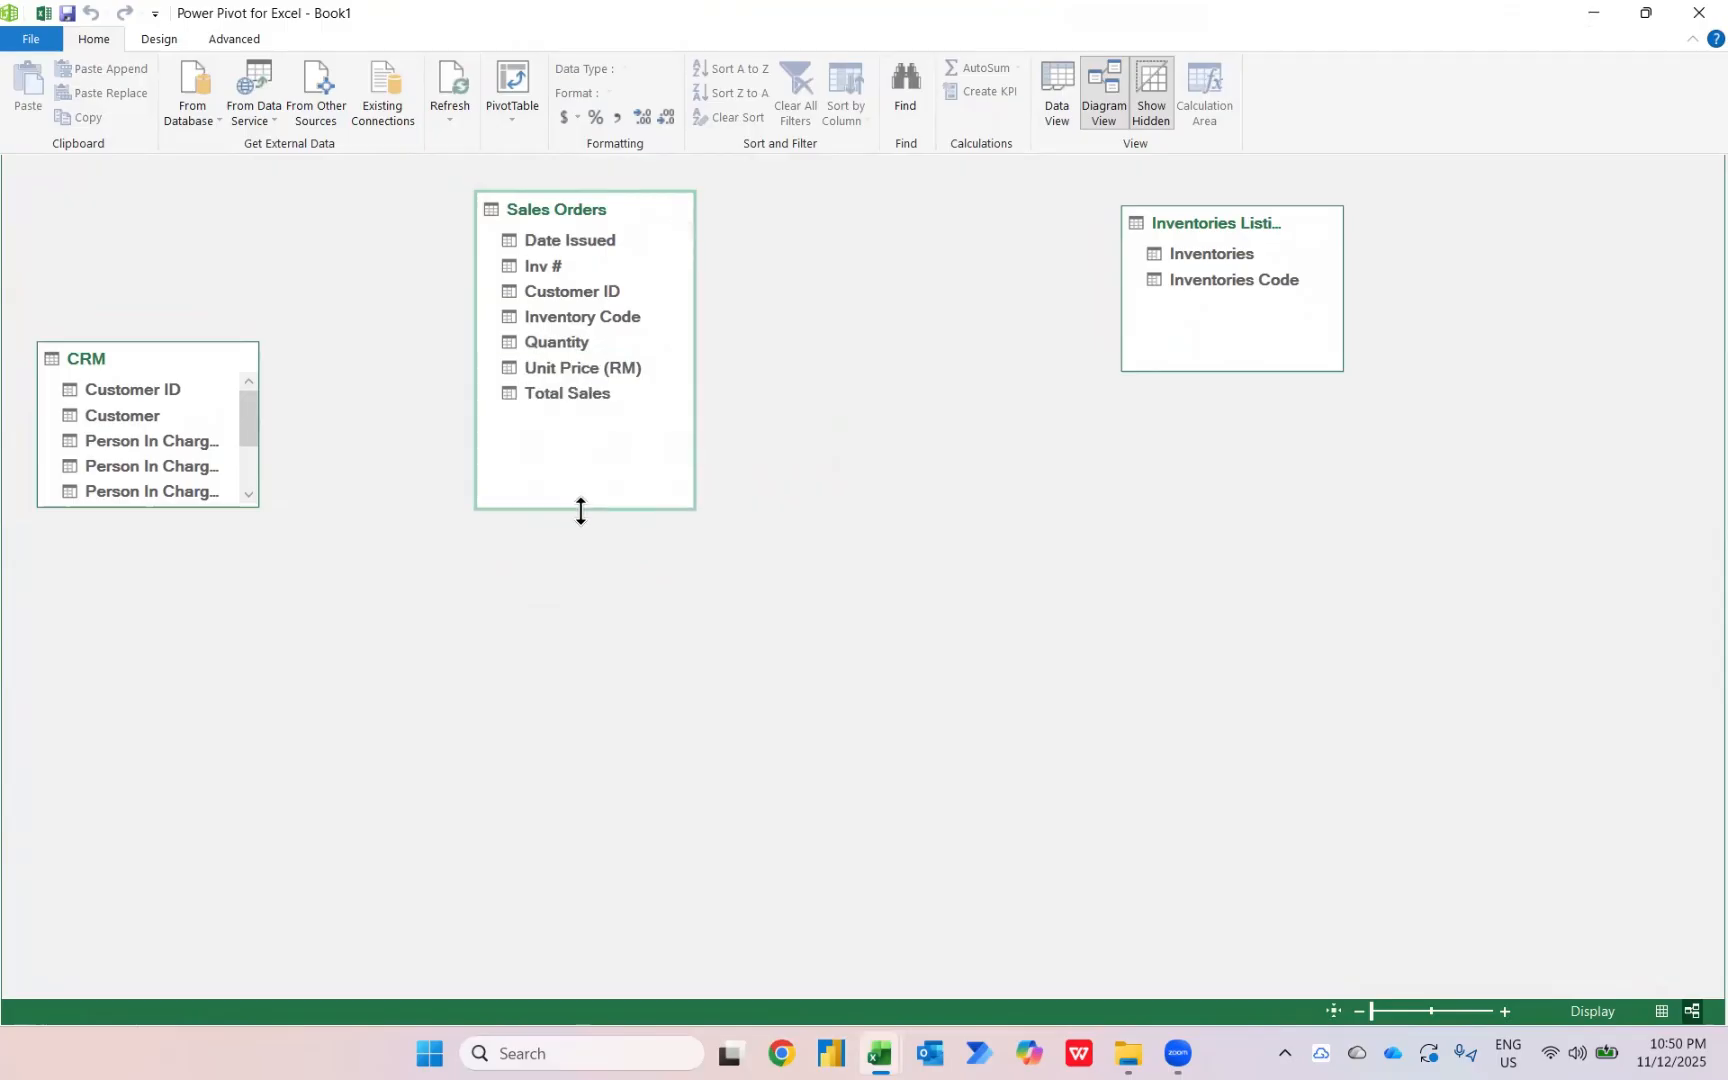
drag(202, 508, 212, 721)
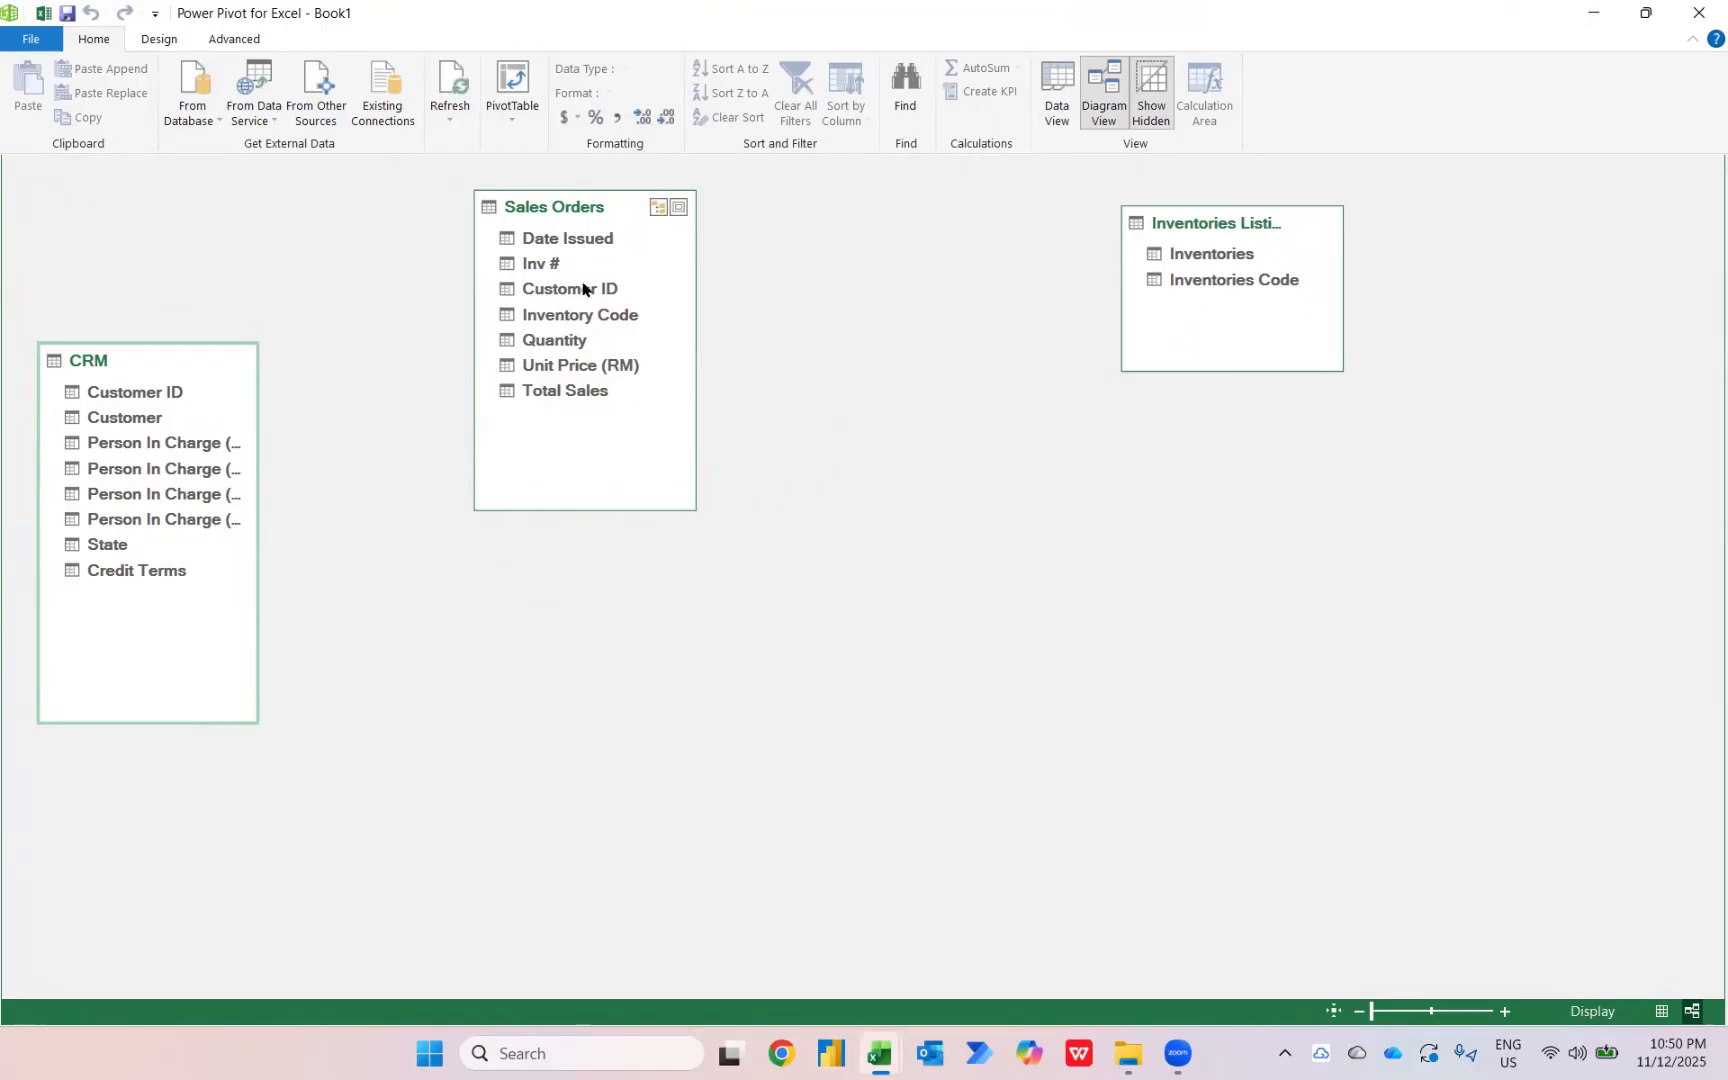
Relate Sales Orders to CRM on Customer ID, and to Inventories Listing by matching Inventory Code with Inventories Code.
drag(138, 393, 524, 299)
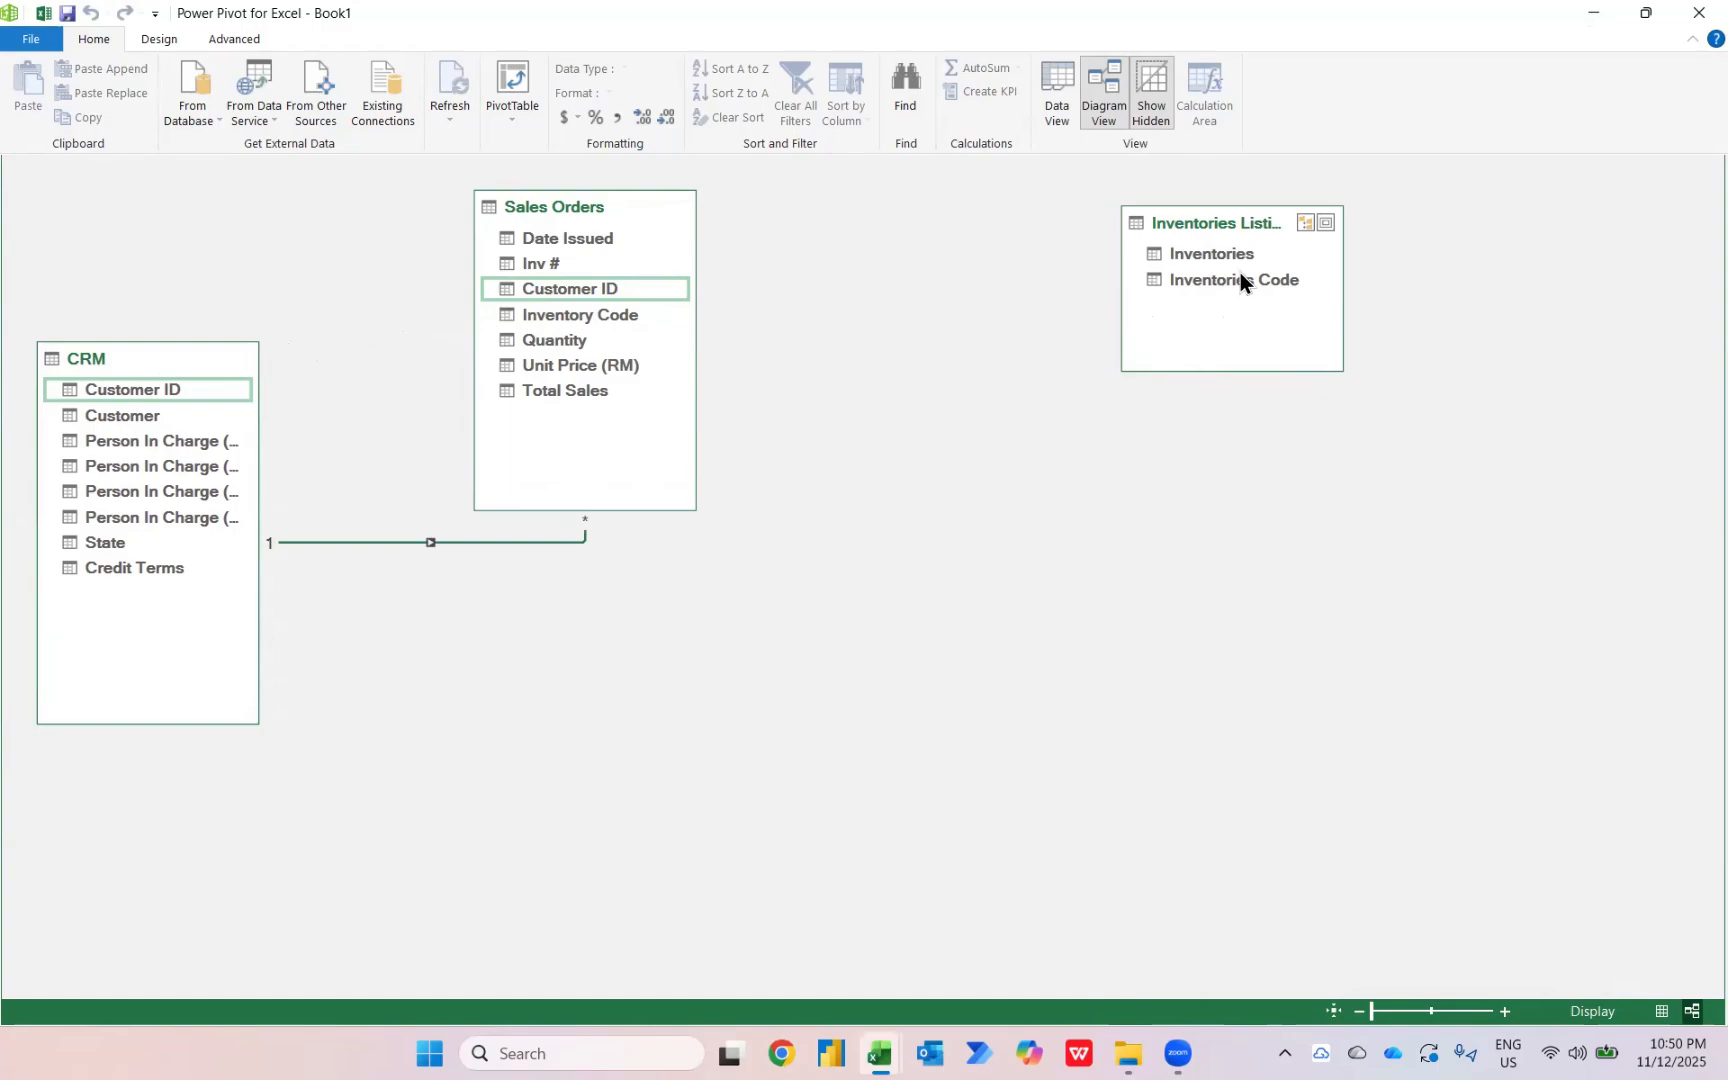
drag(1241, 271, 604, 297)
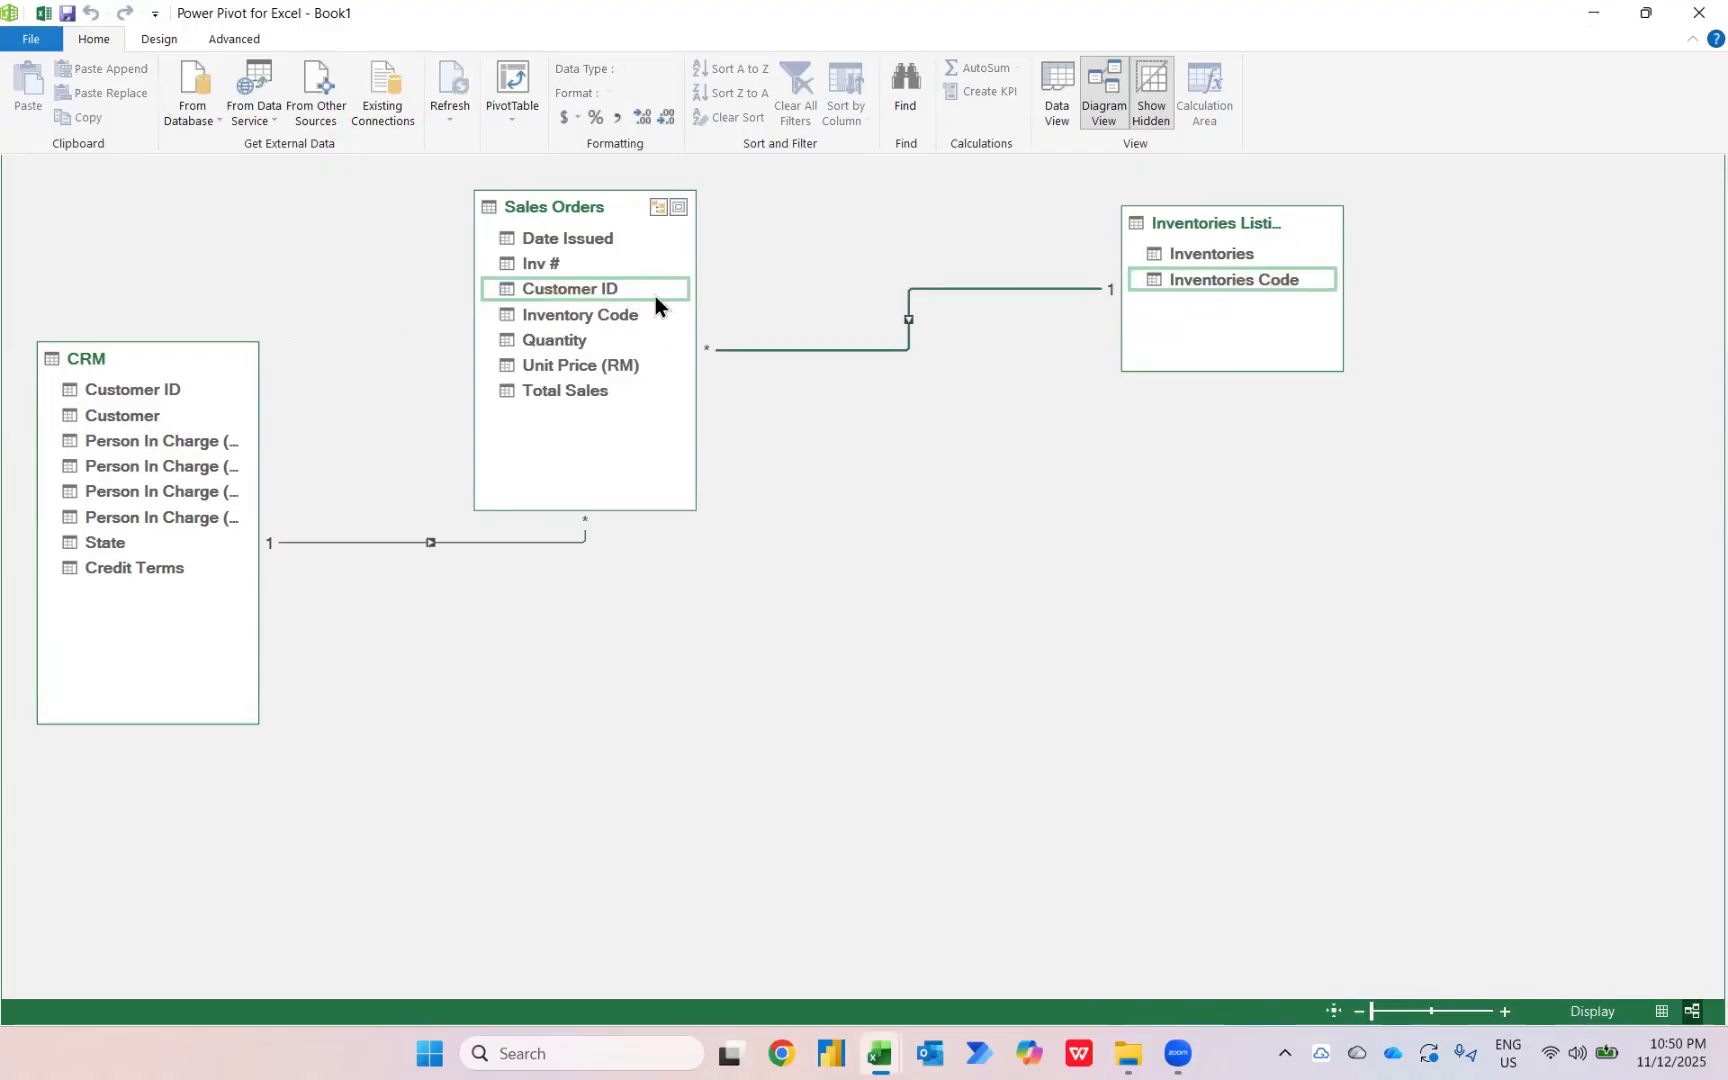
right_click(907, 319)
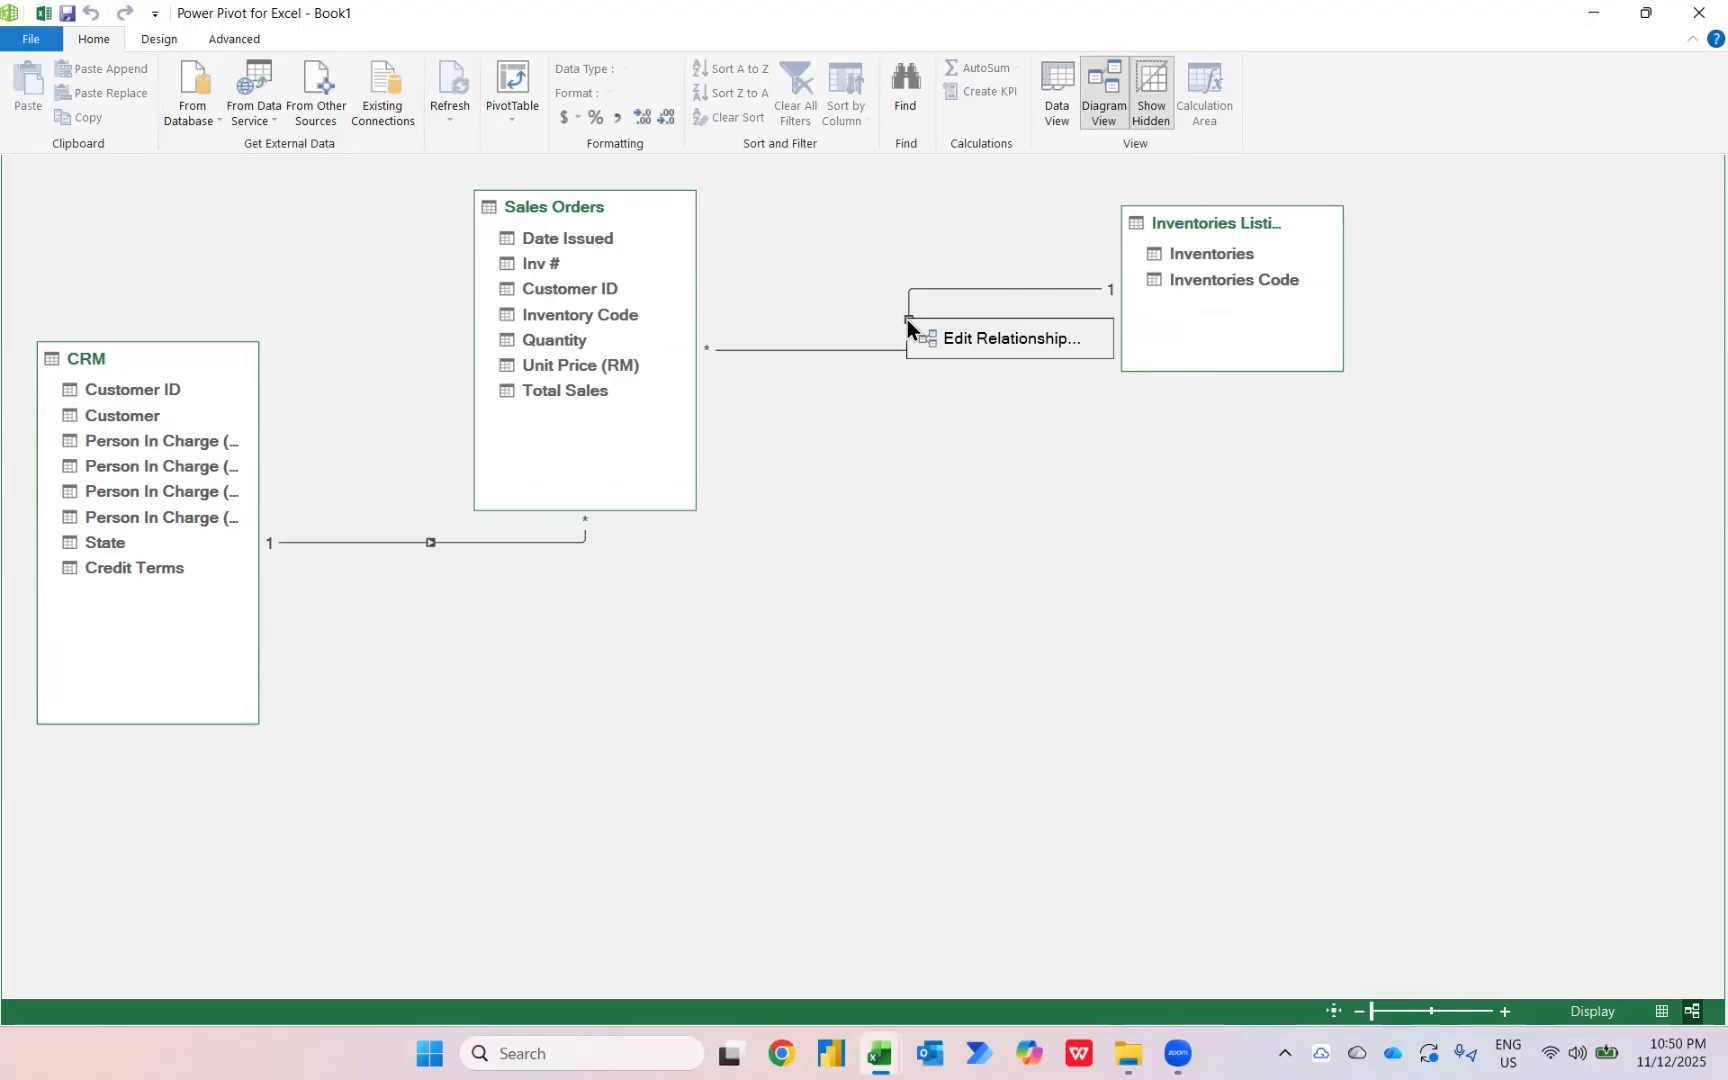
click(984, 342)
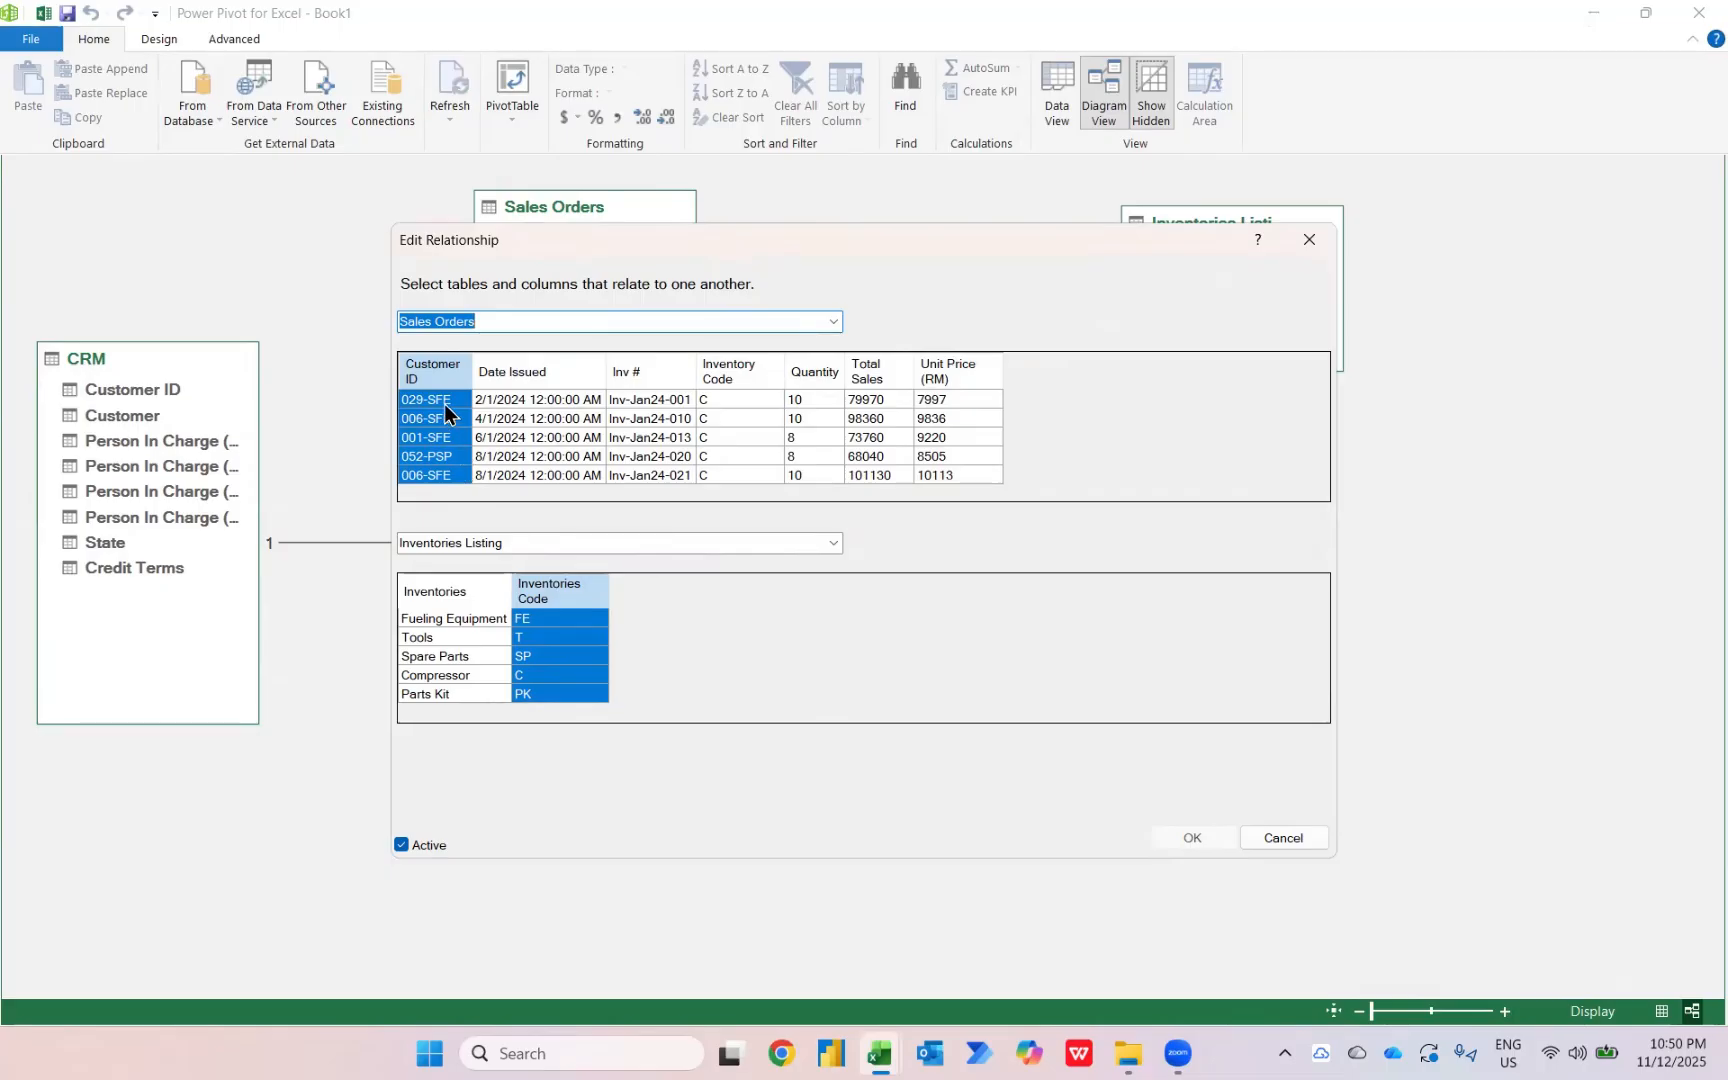
click(772, 368)
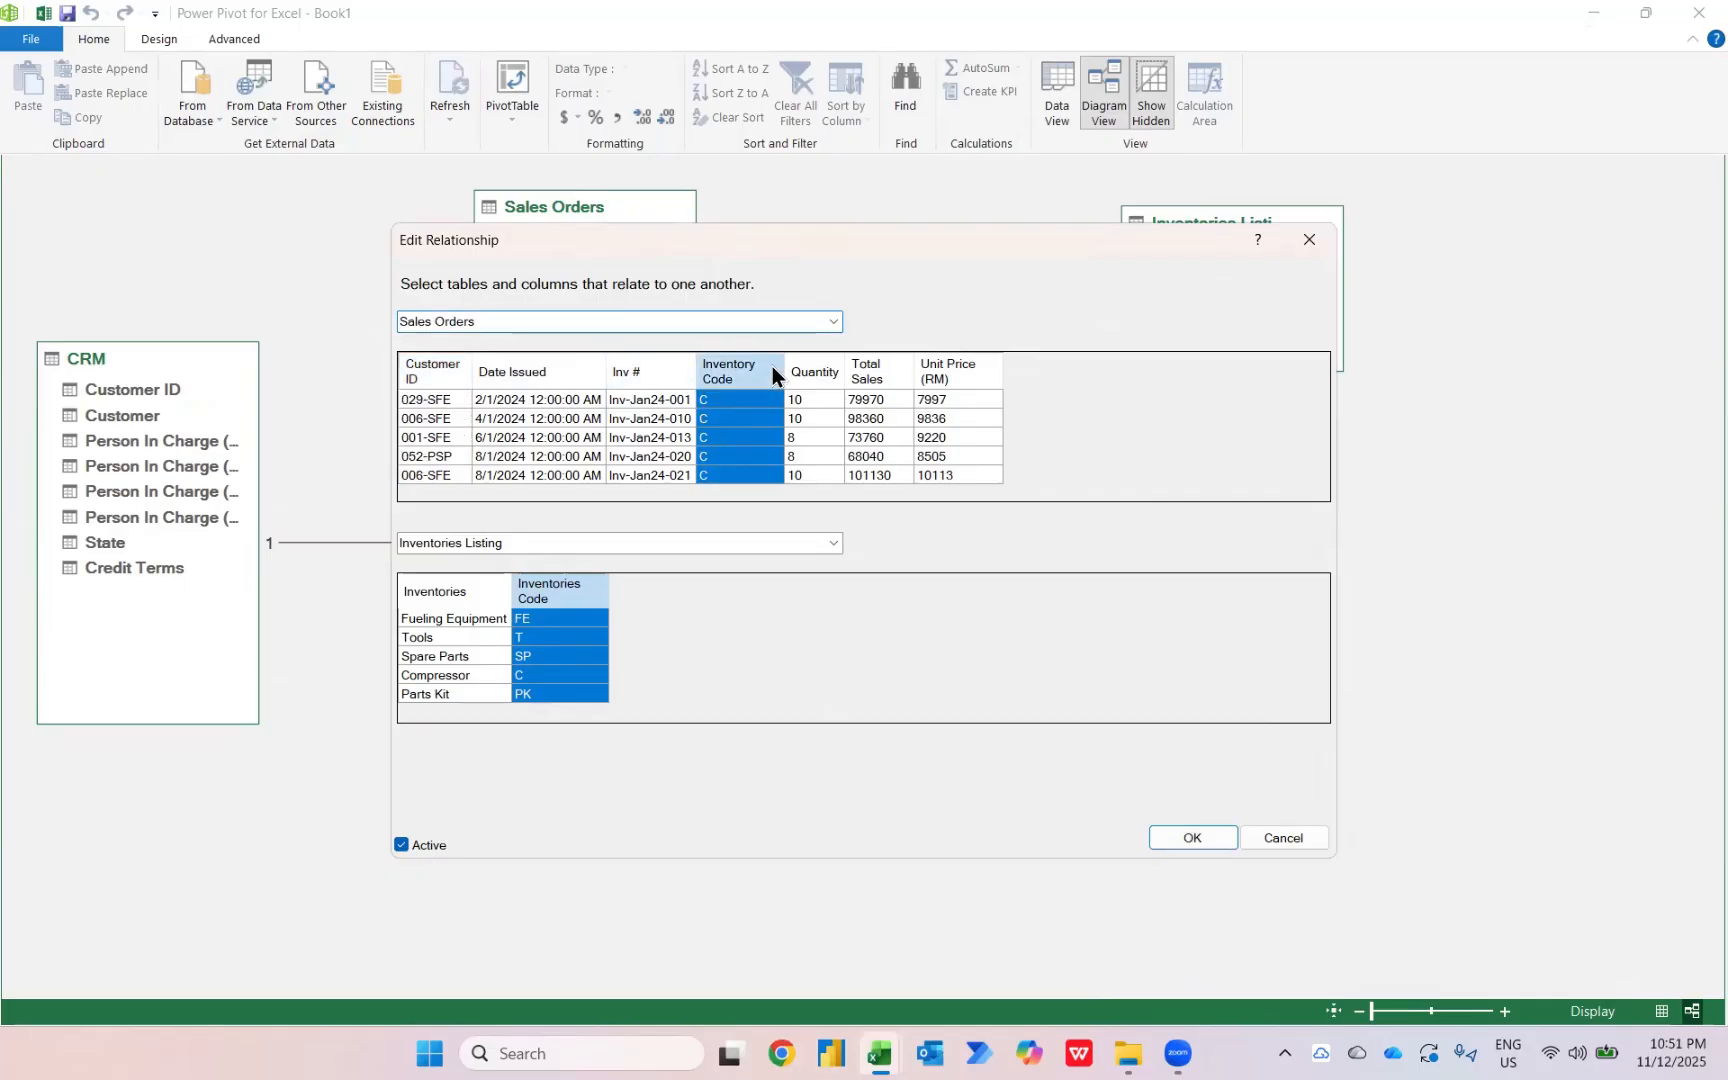
click(455, 588)
click(551, 595)
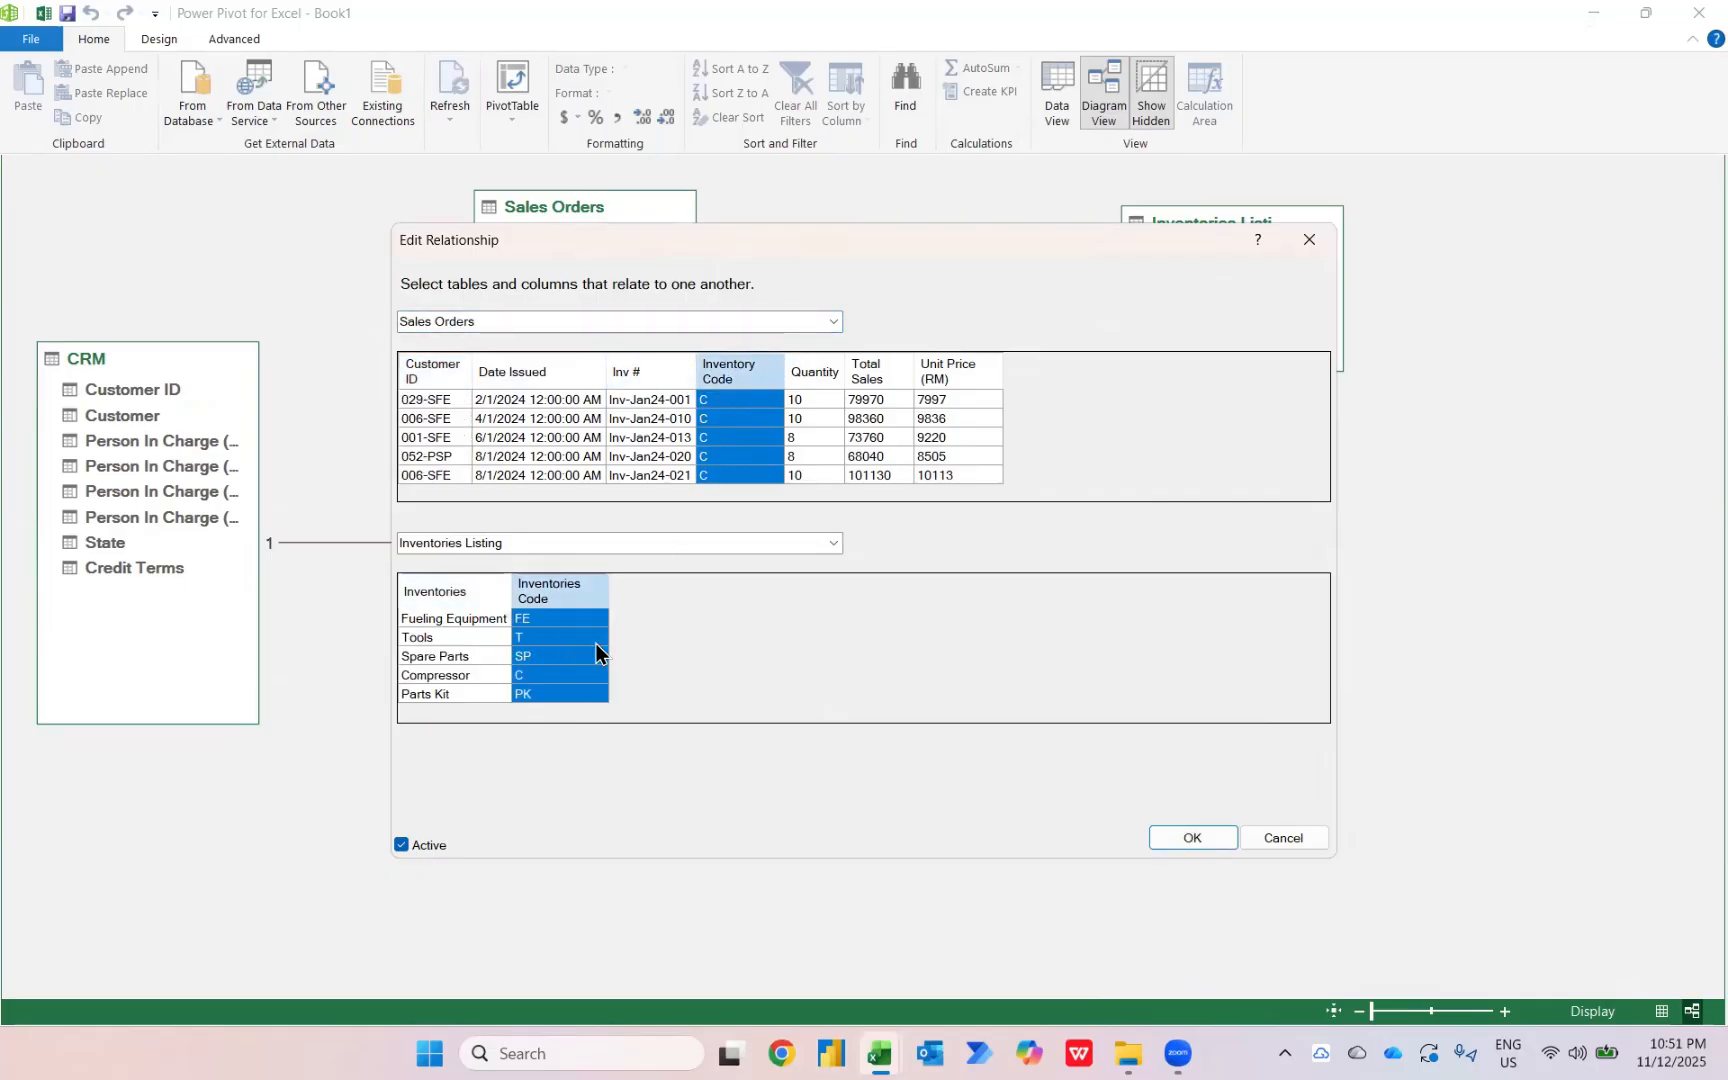
click(1184, 828)
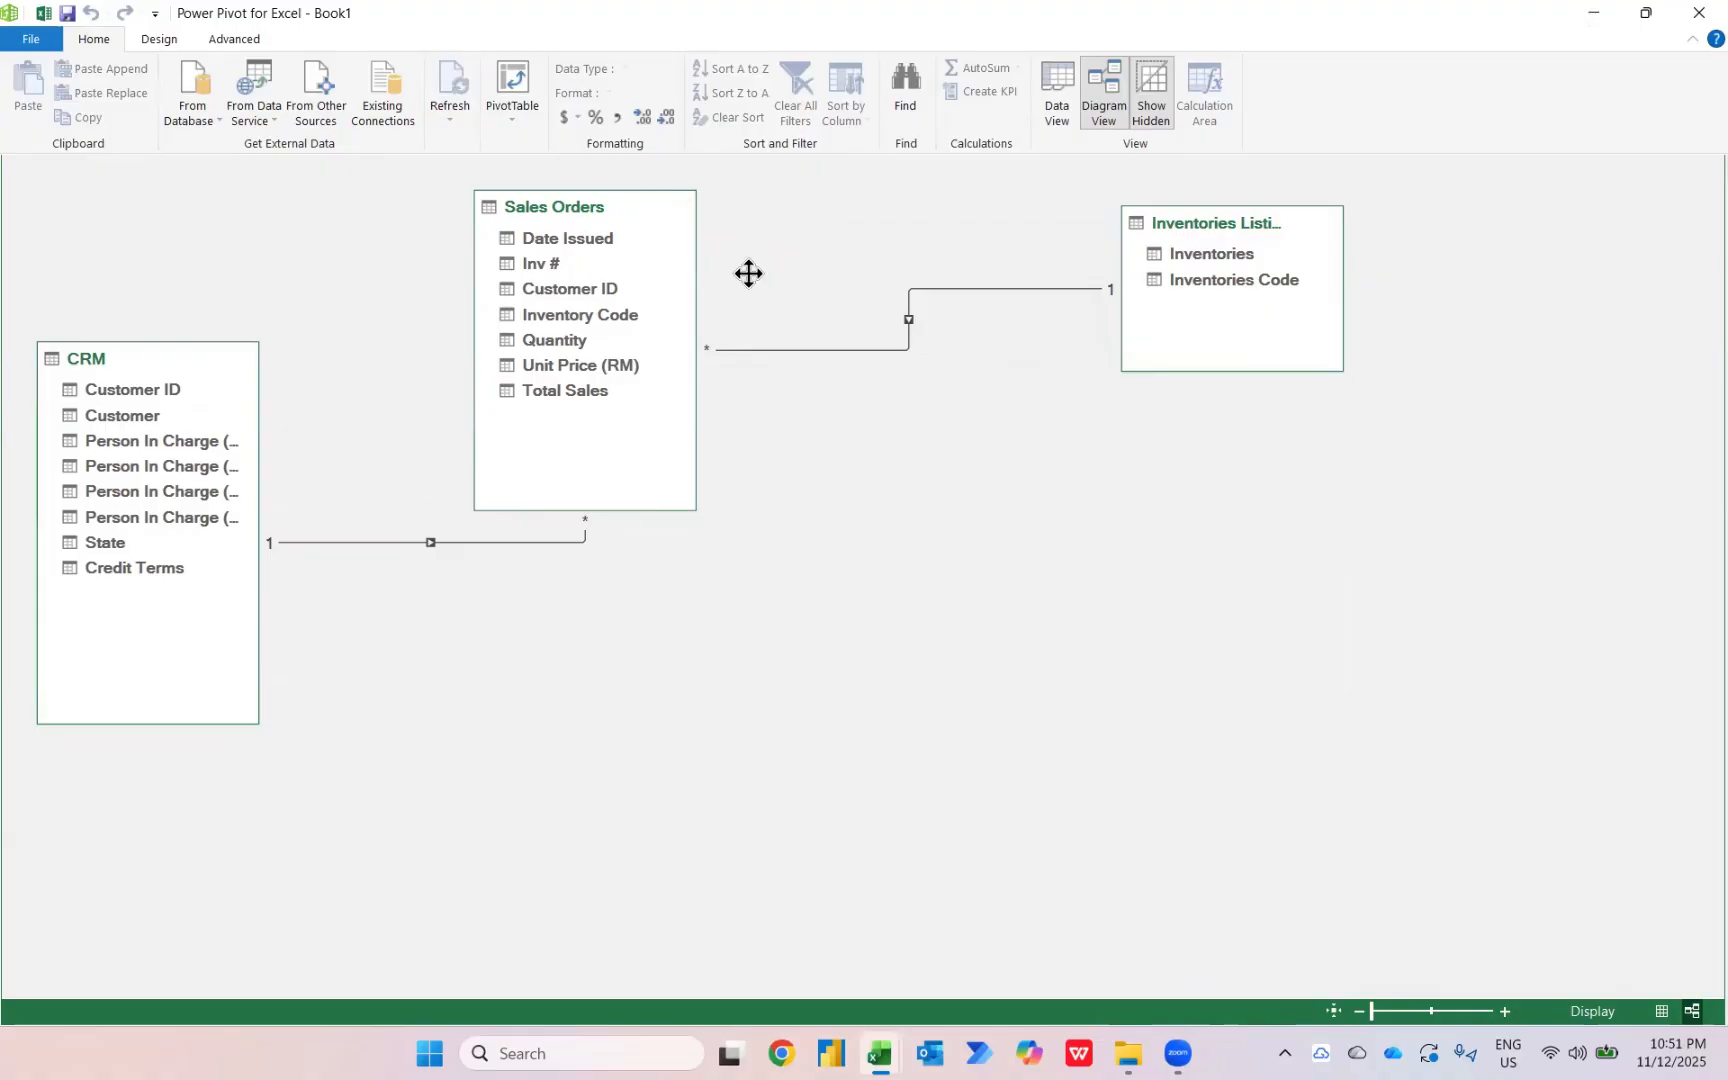
Create a PivotTable from the Data Model in the existing worksheet at cell A1 of Sheet1.
click(512, 78)
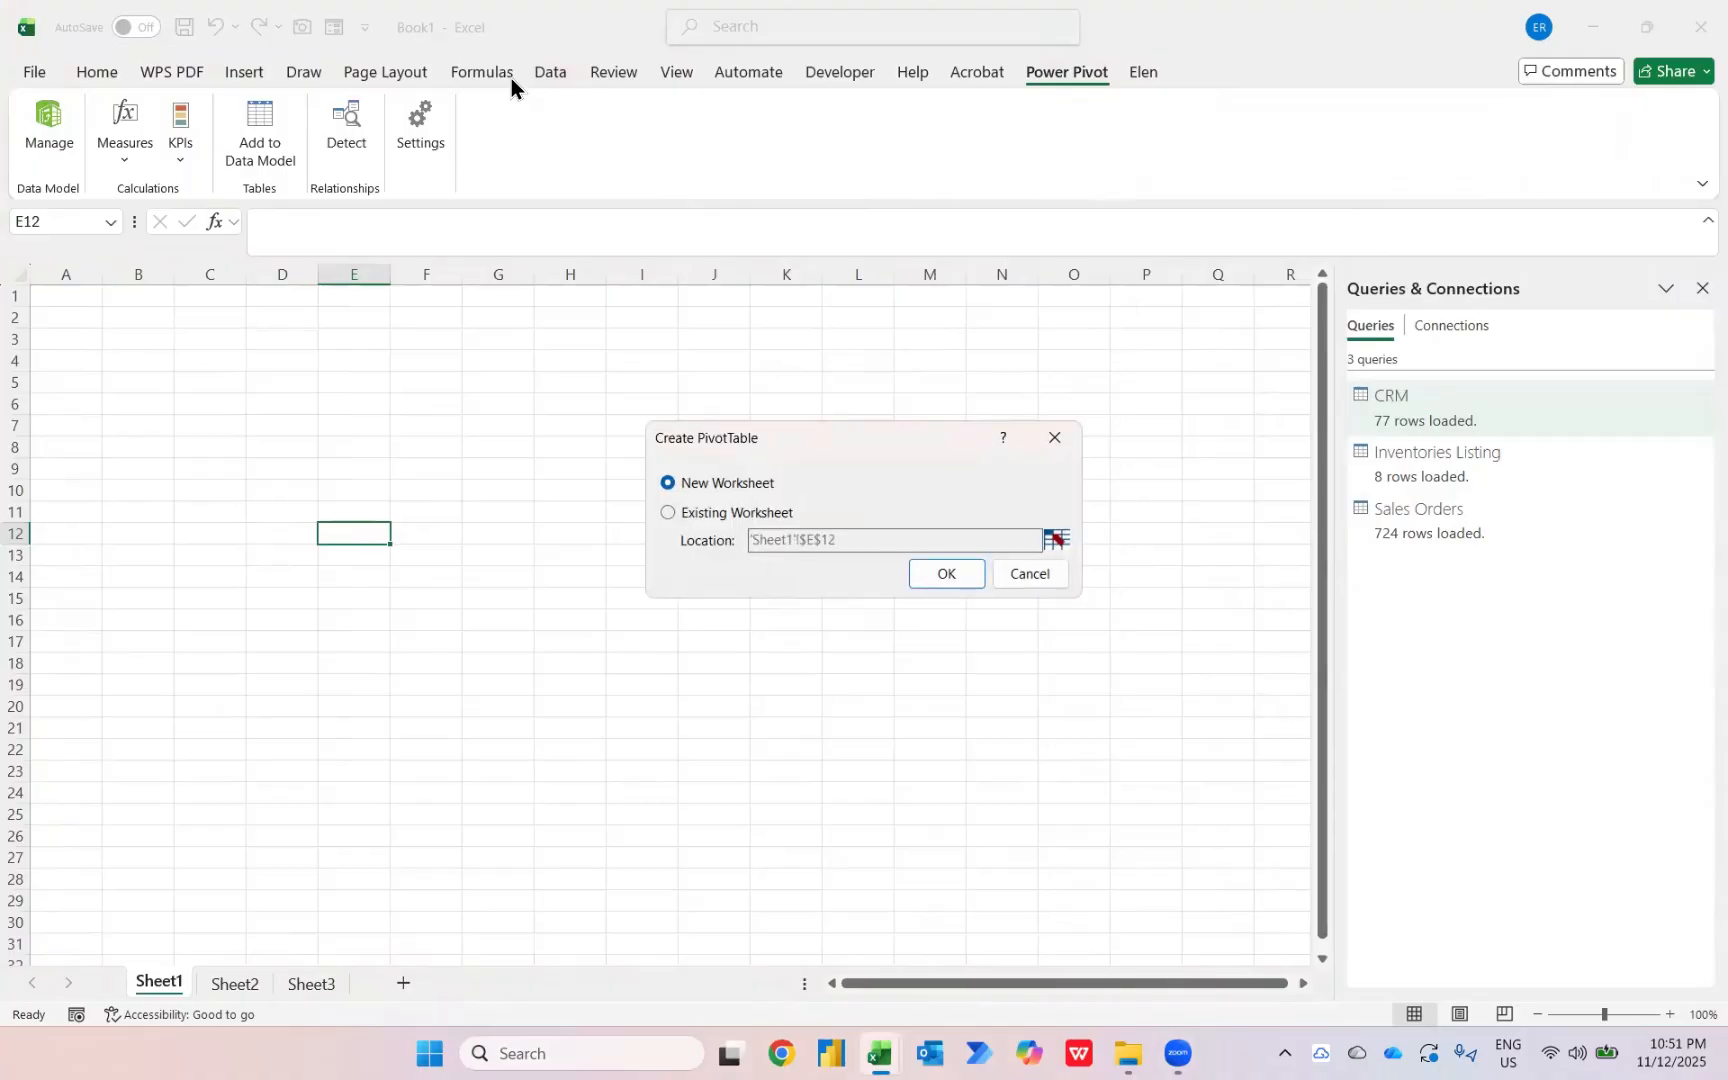
click(667, 511)
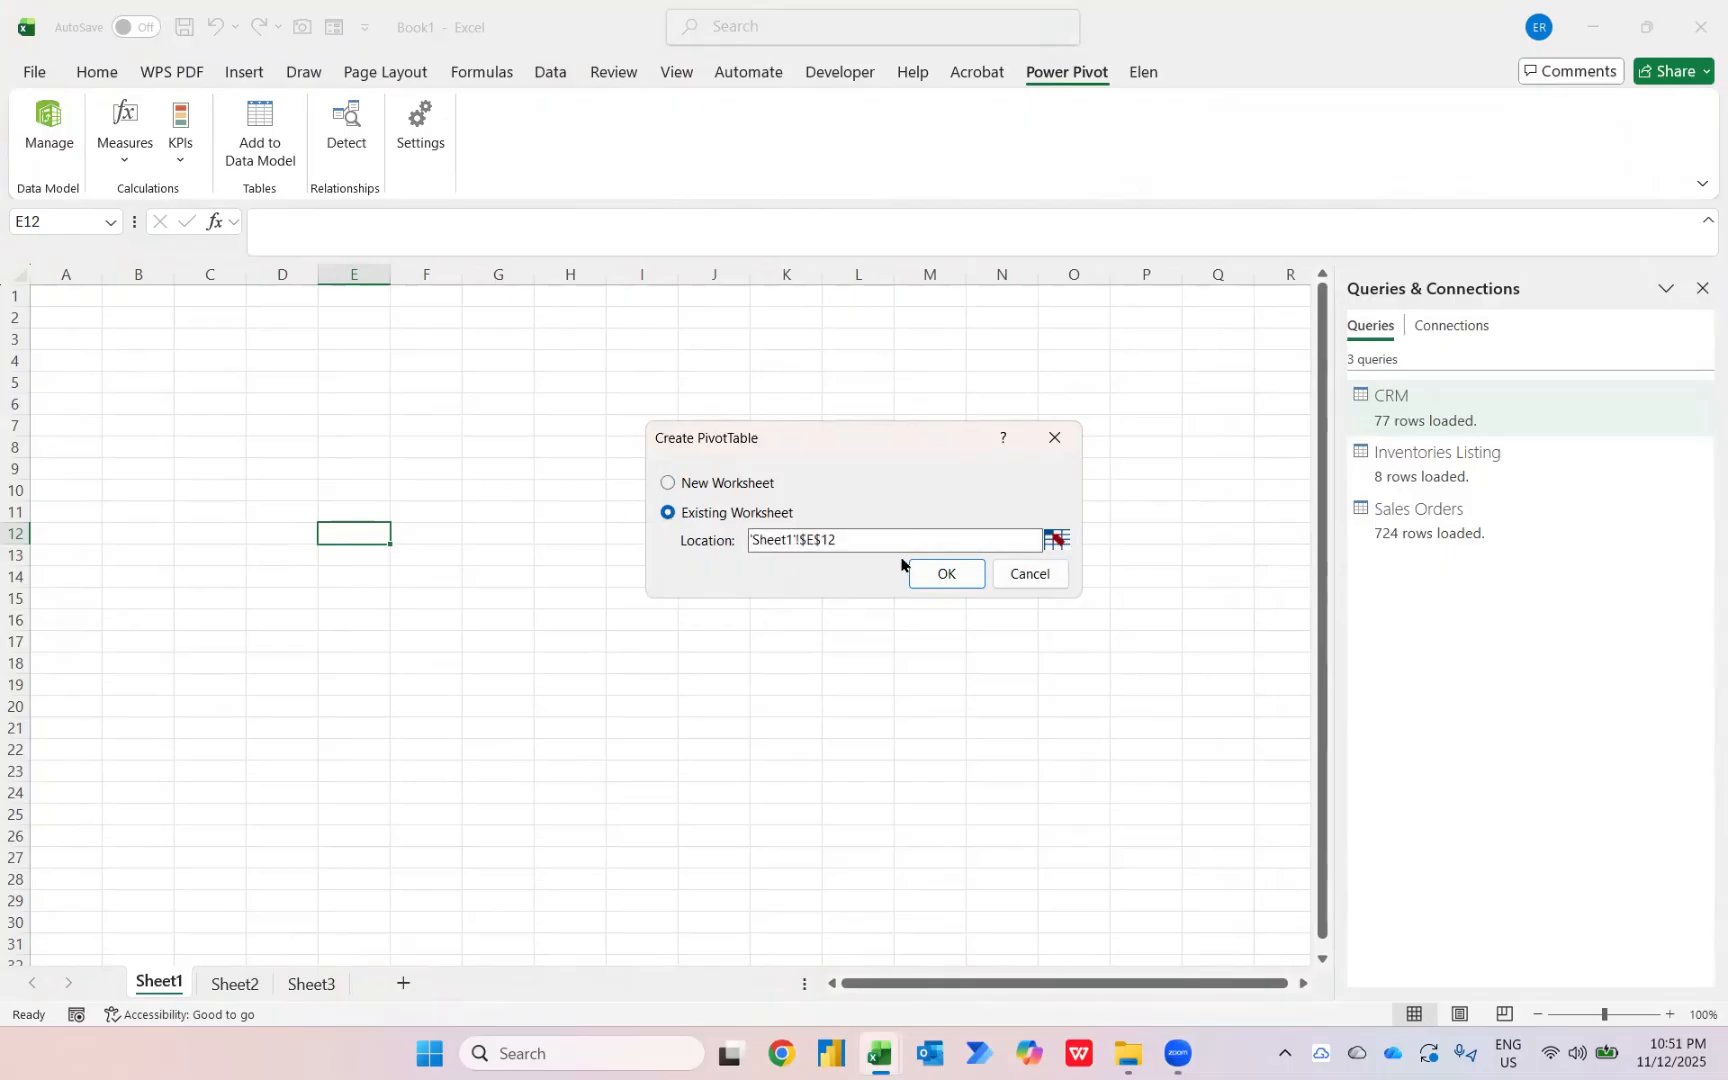
drag(852, 545, 671, 548)
key(BackSpace)
click(1057, 540)
click(87, 290)
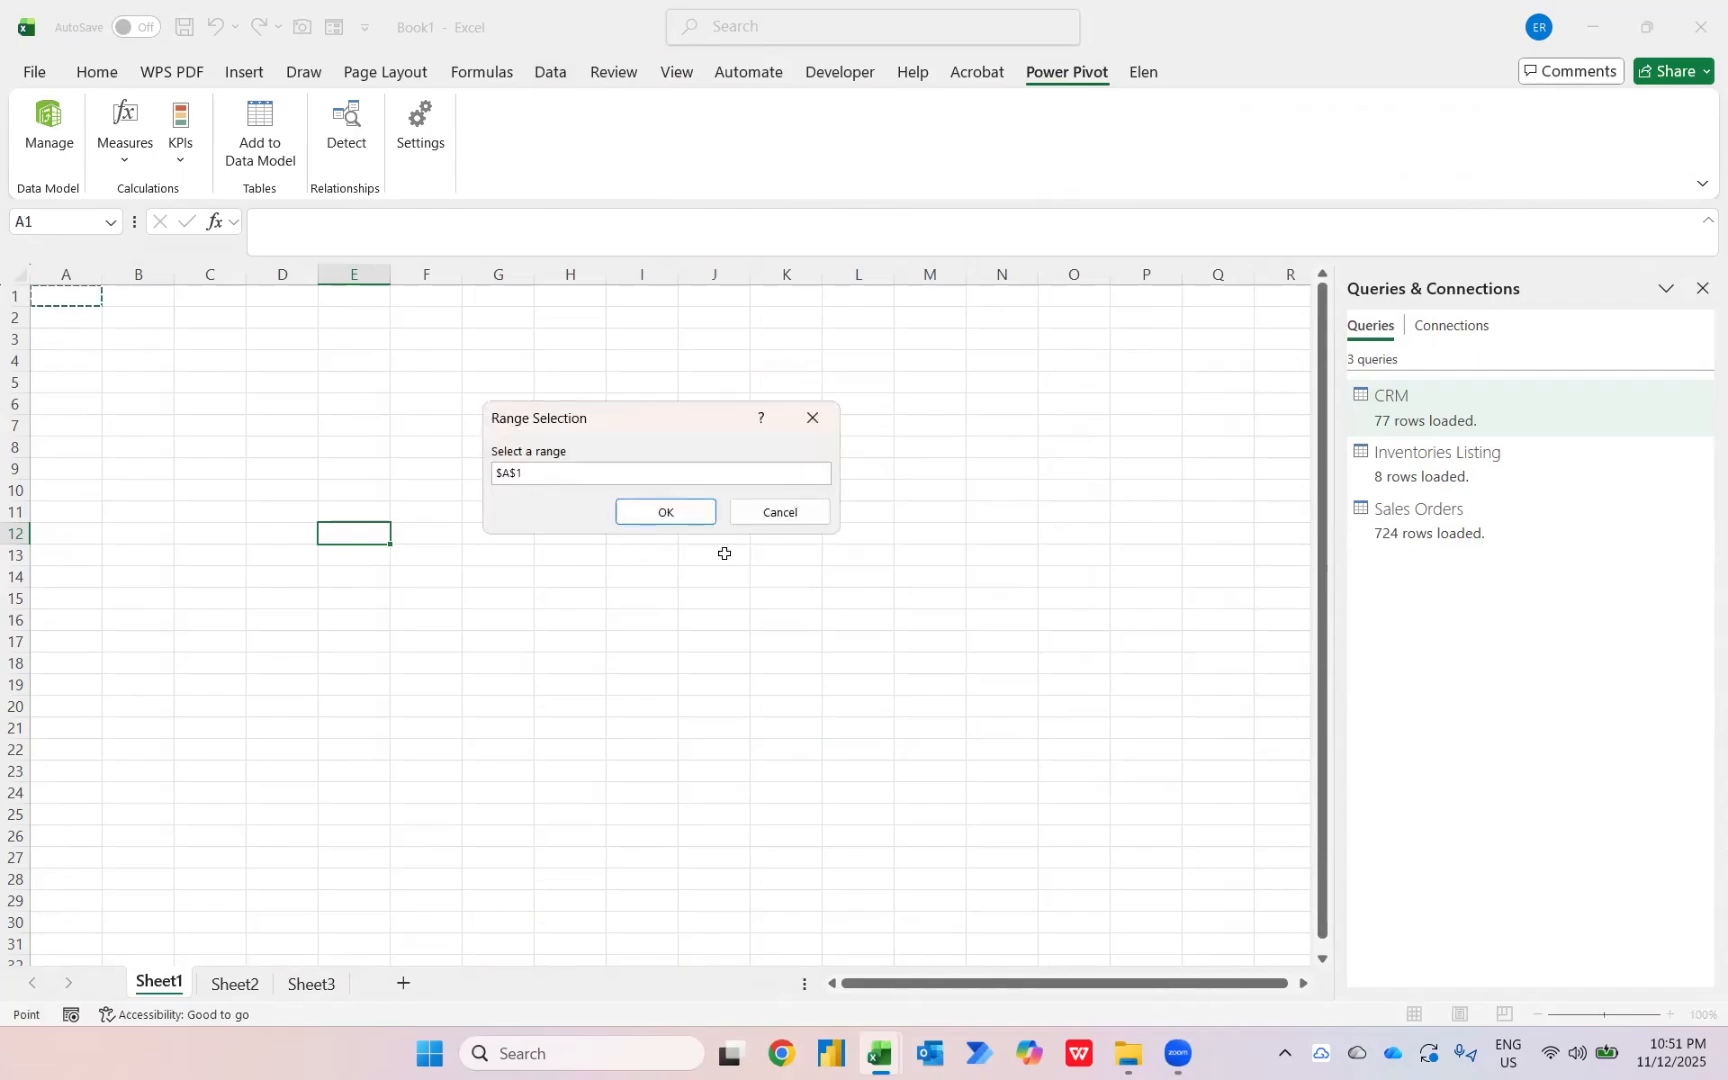
click(660, 513)
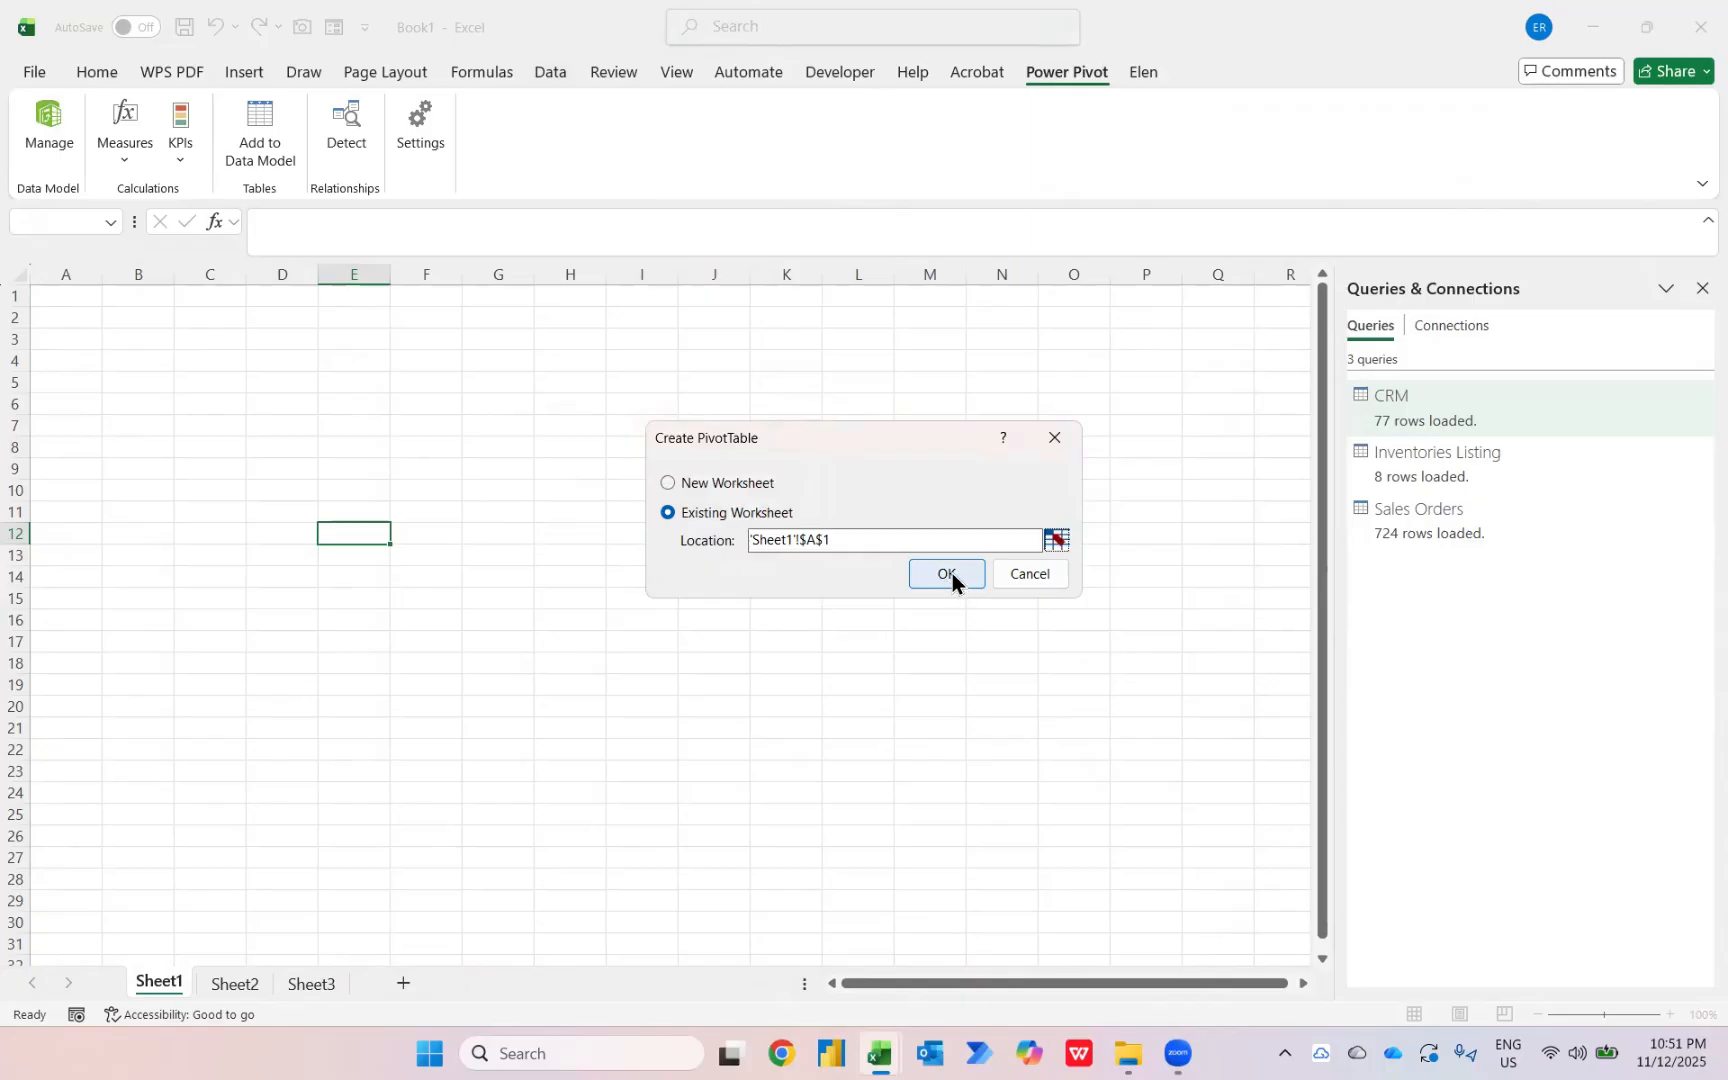
click(951, 572)
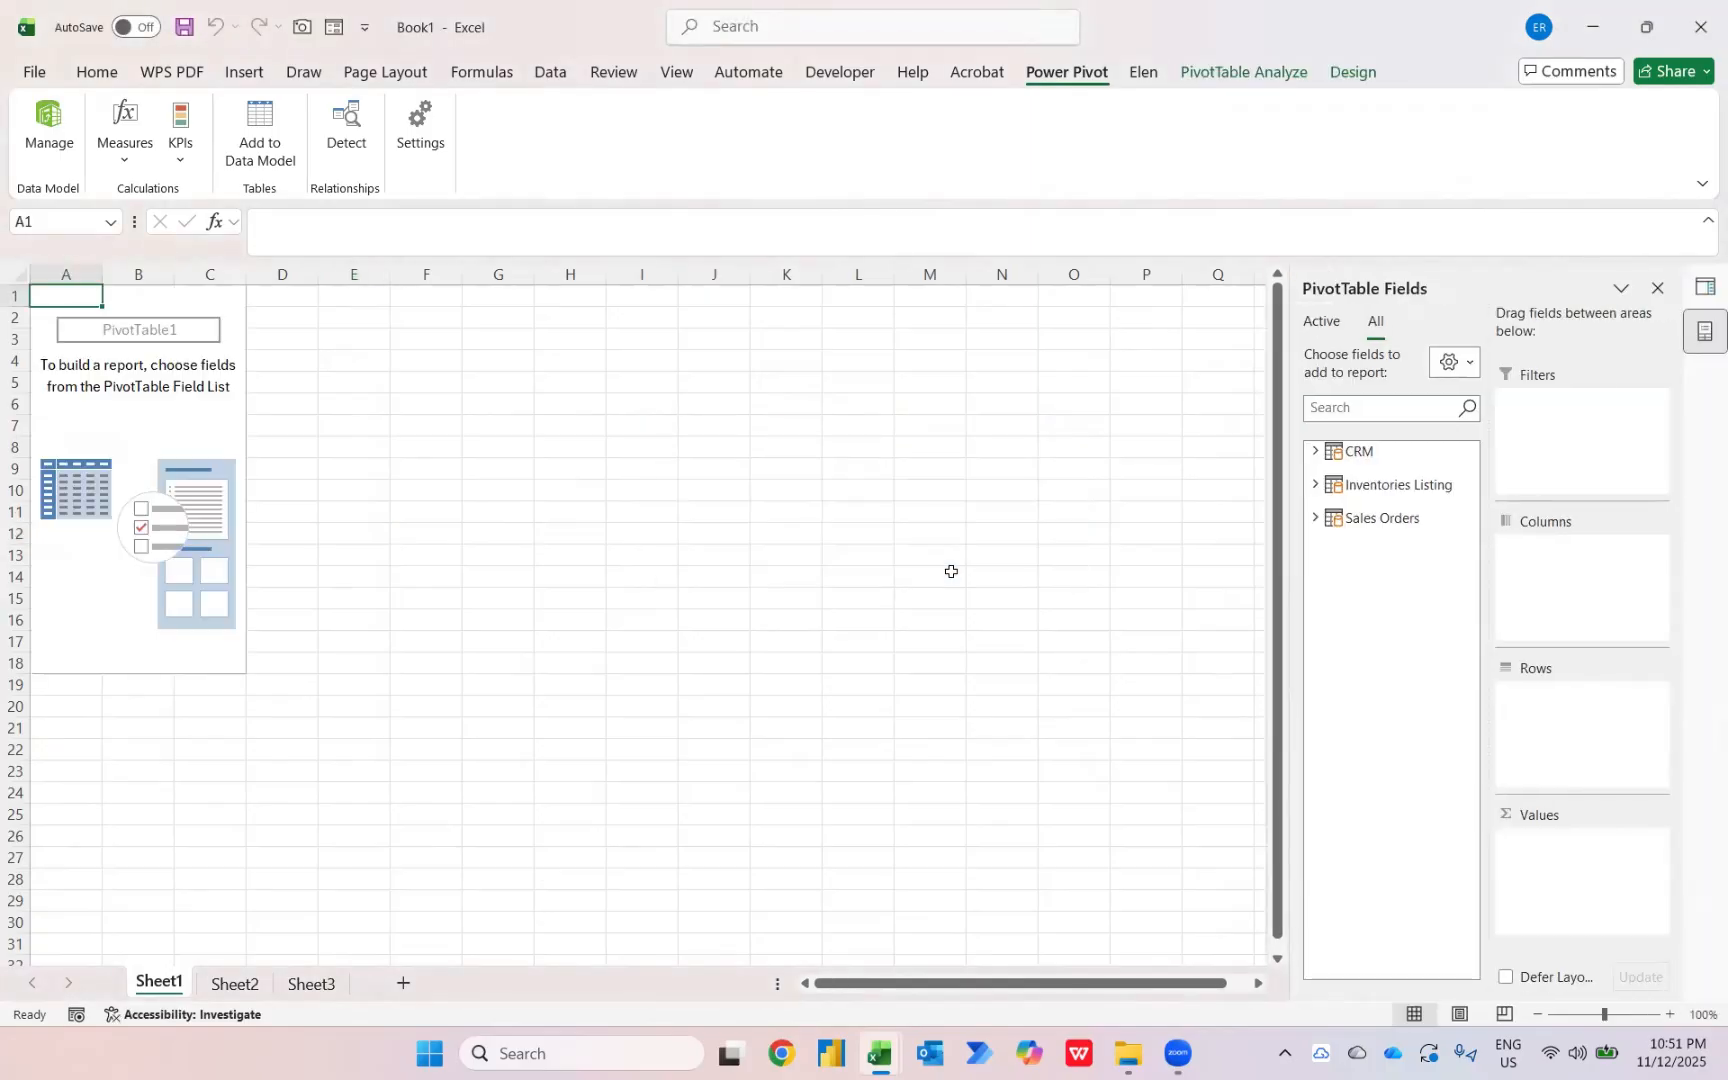
Build the PivotTable from Sales Orders with only Date Issued (Month) as rows and the sum of Total Sales as values.
click(1313, 451)
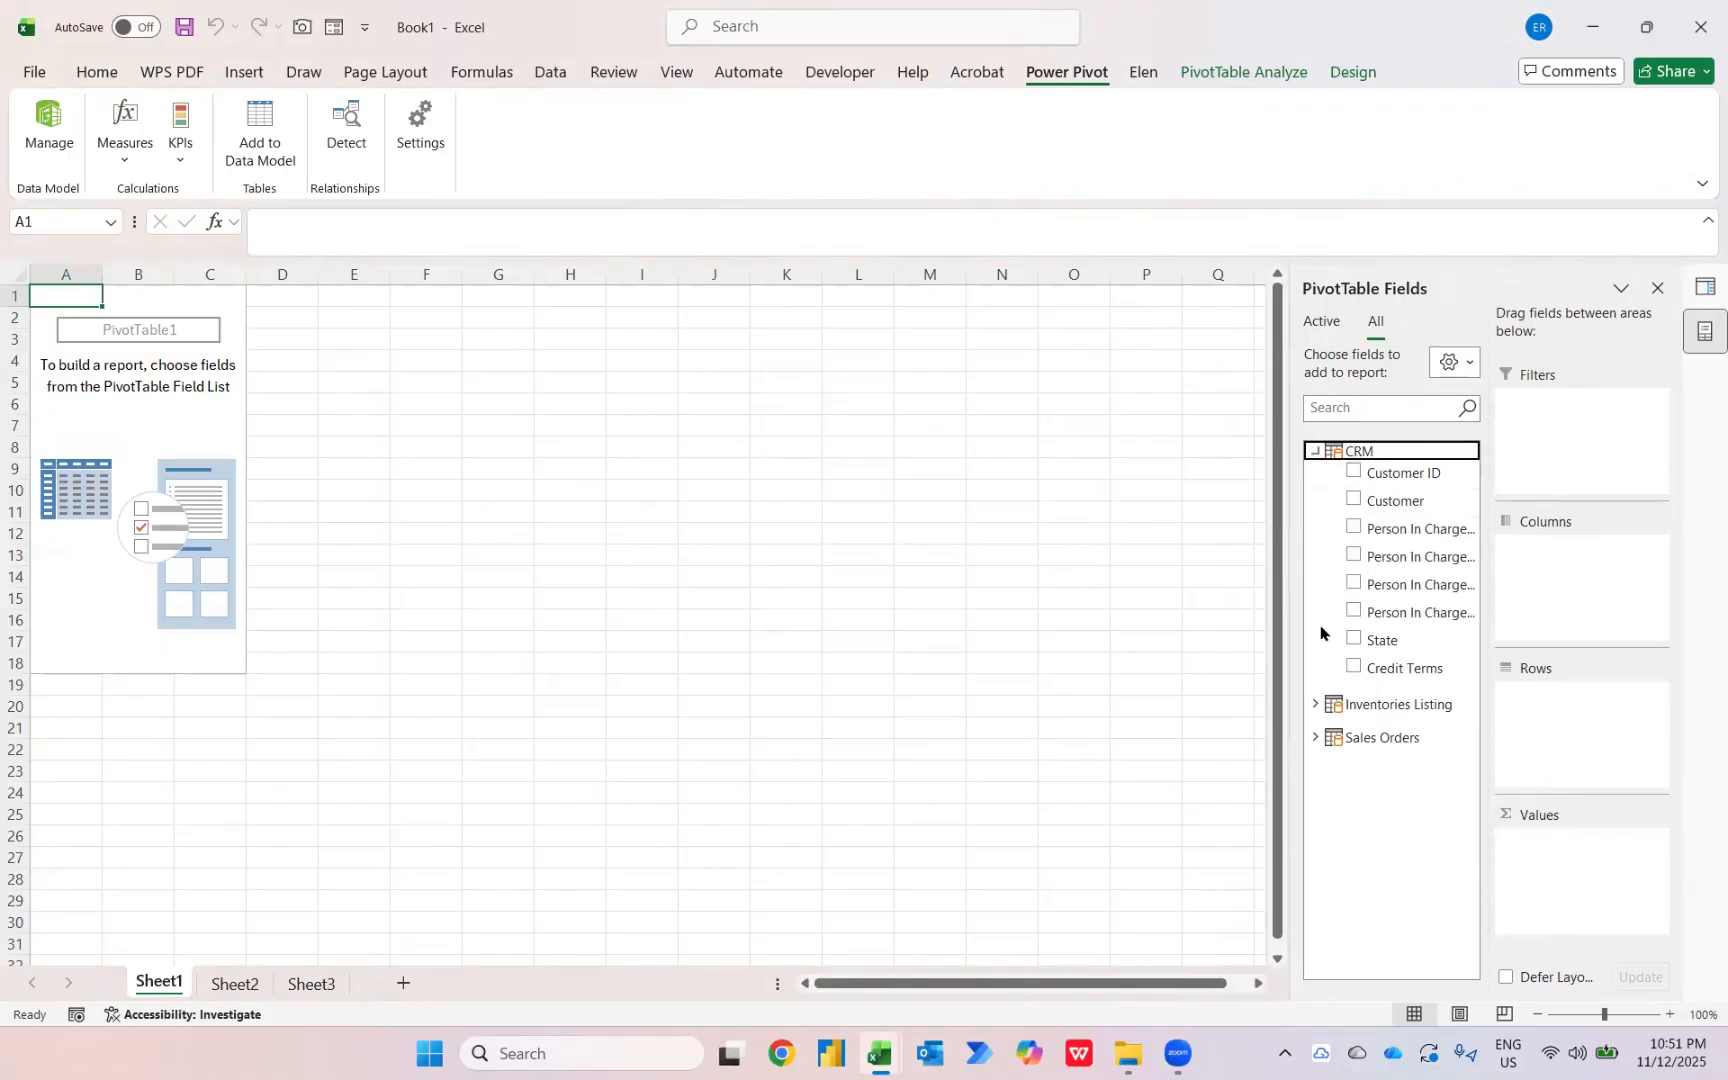
click(1312, 745)
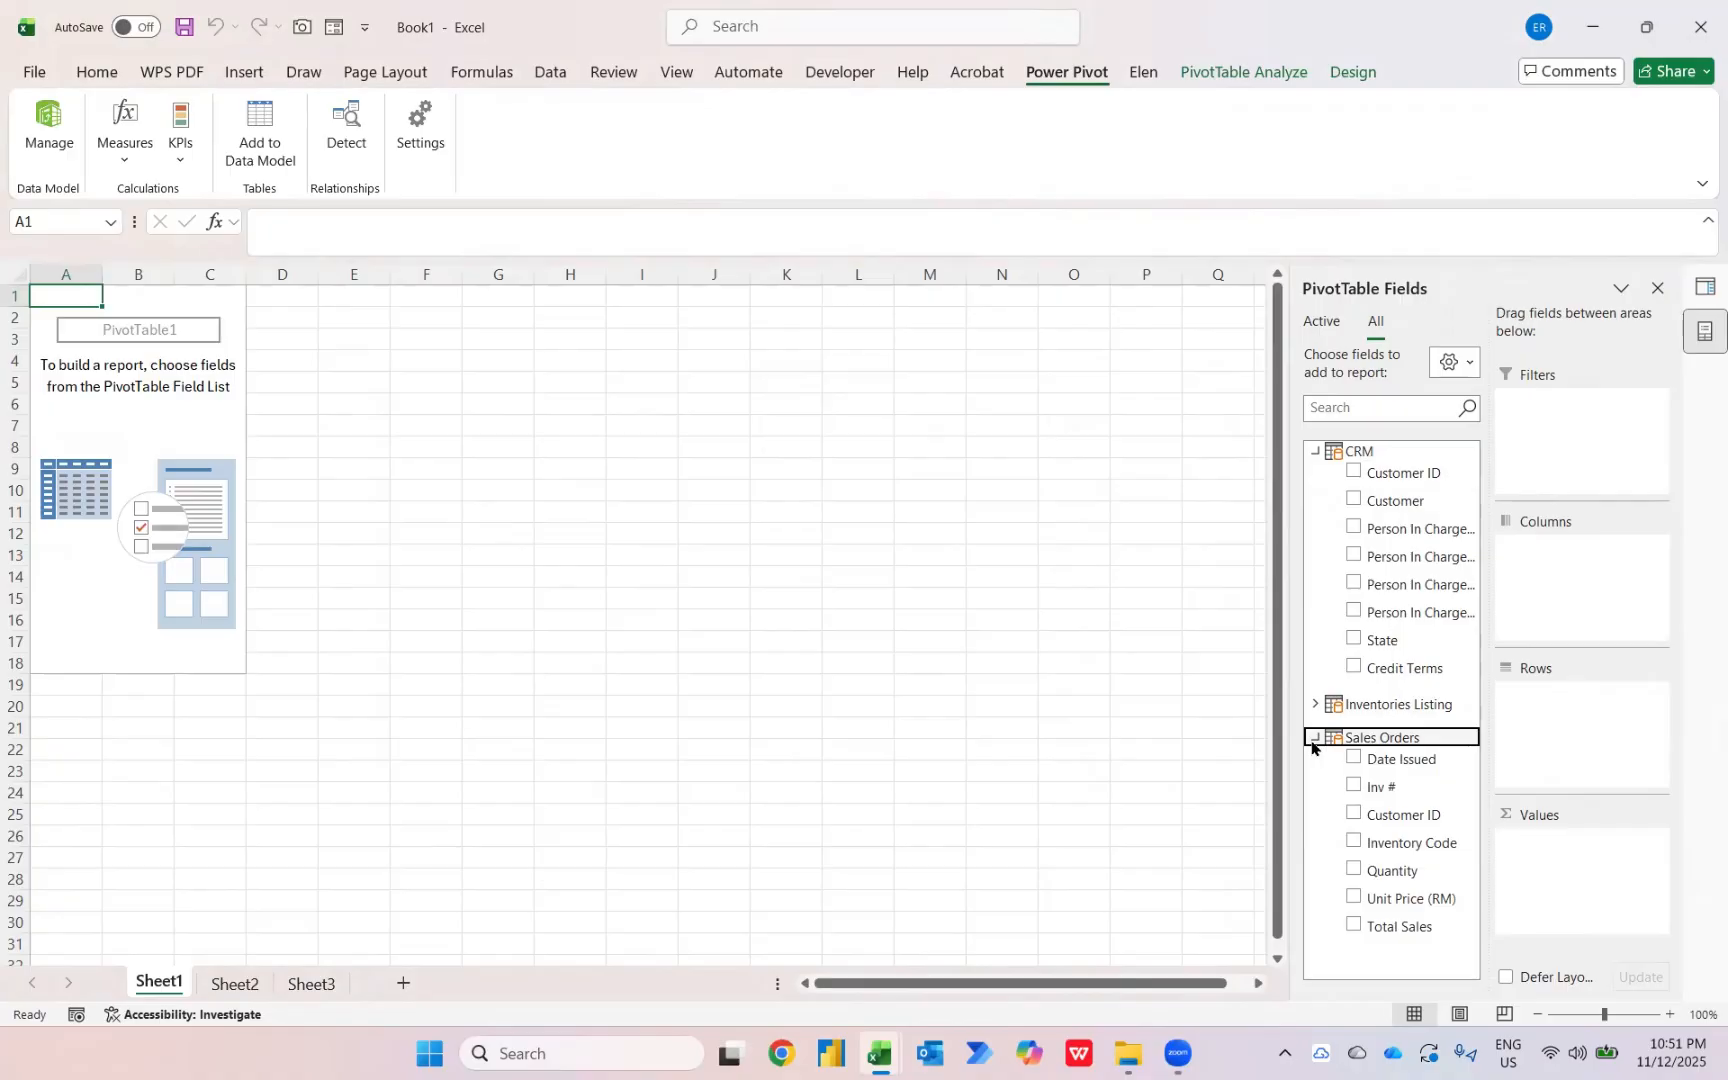
click(1352, 759)
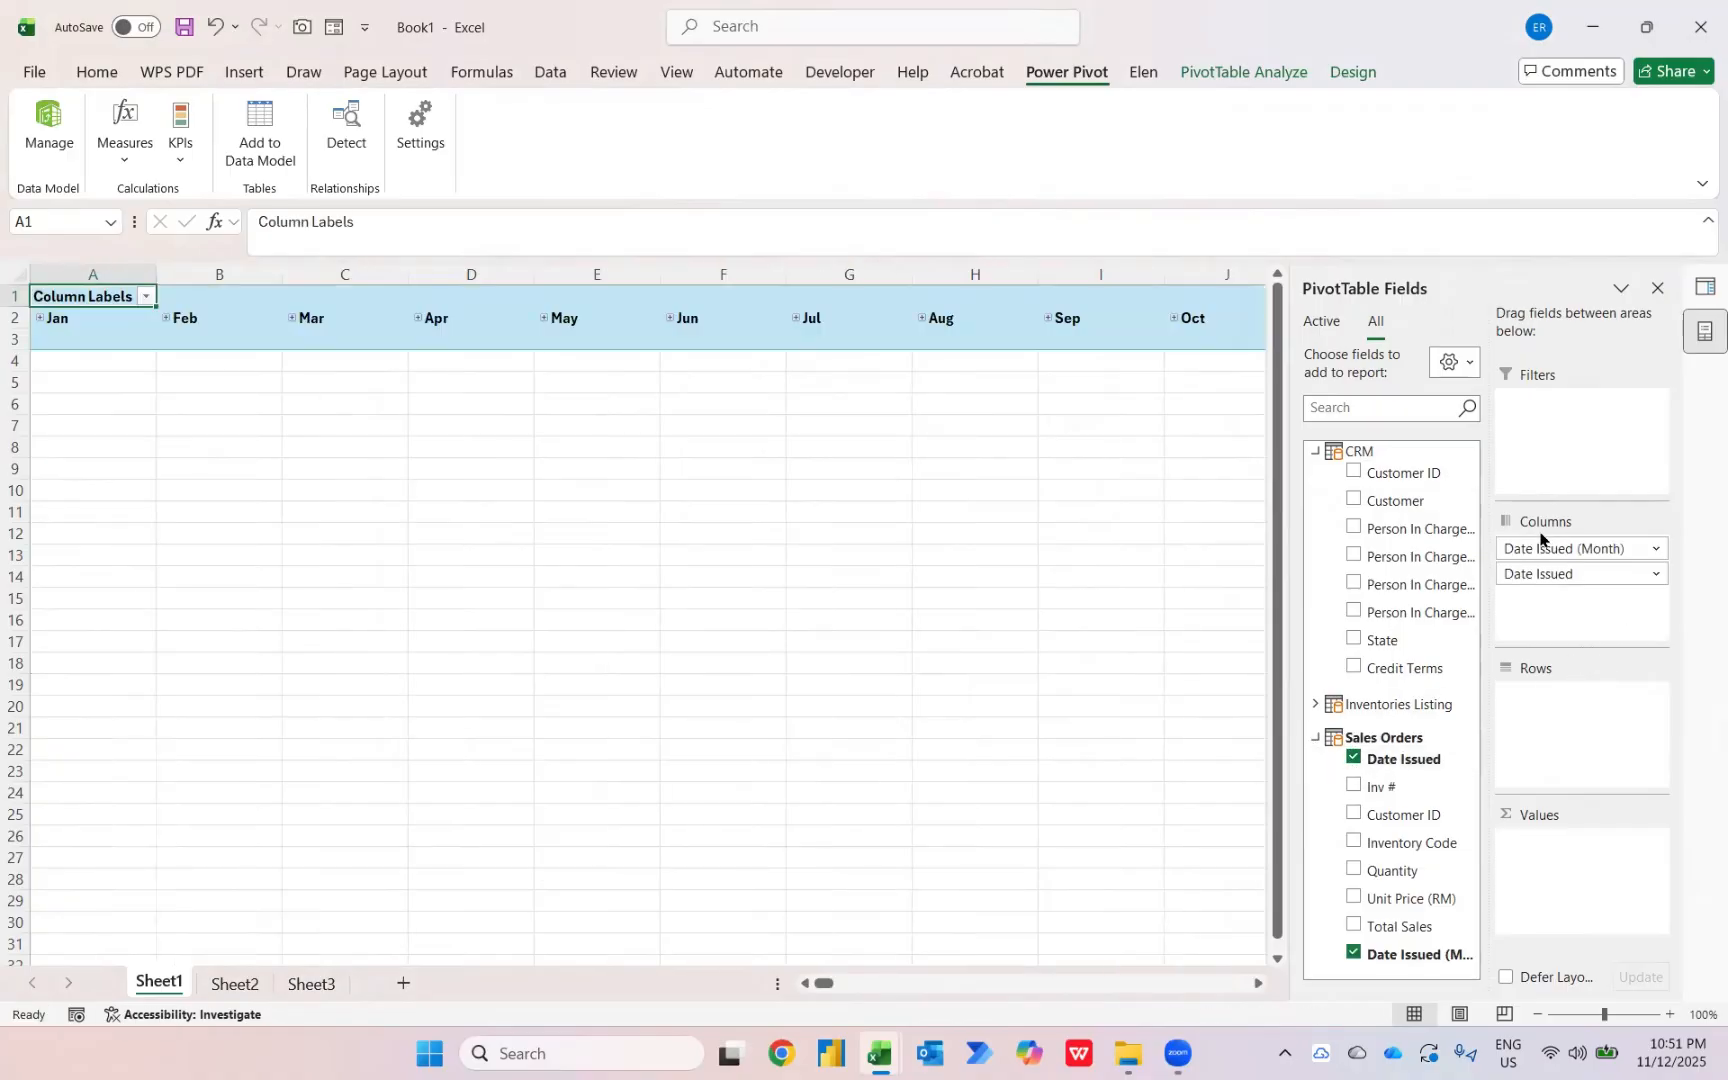
drag(1533, 543, 1584, 718)
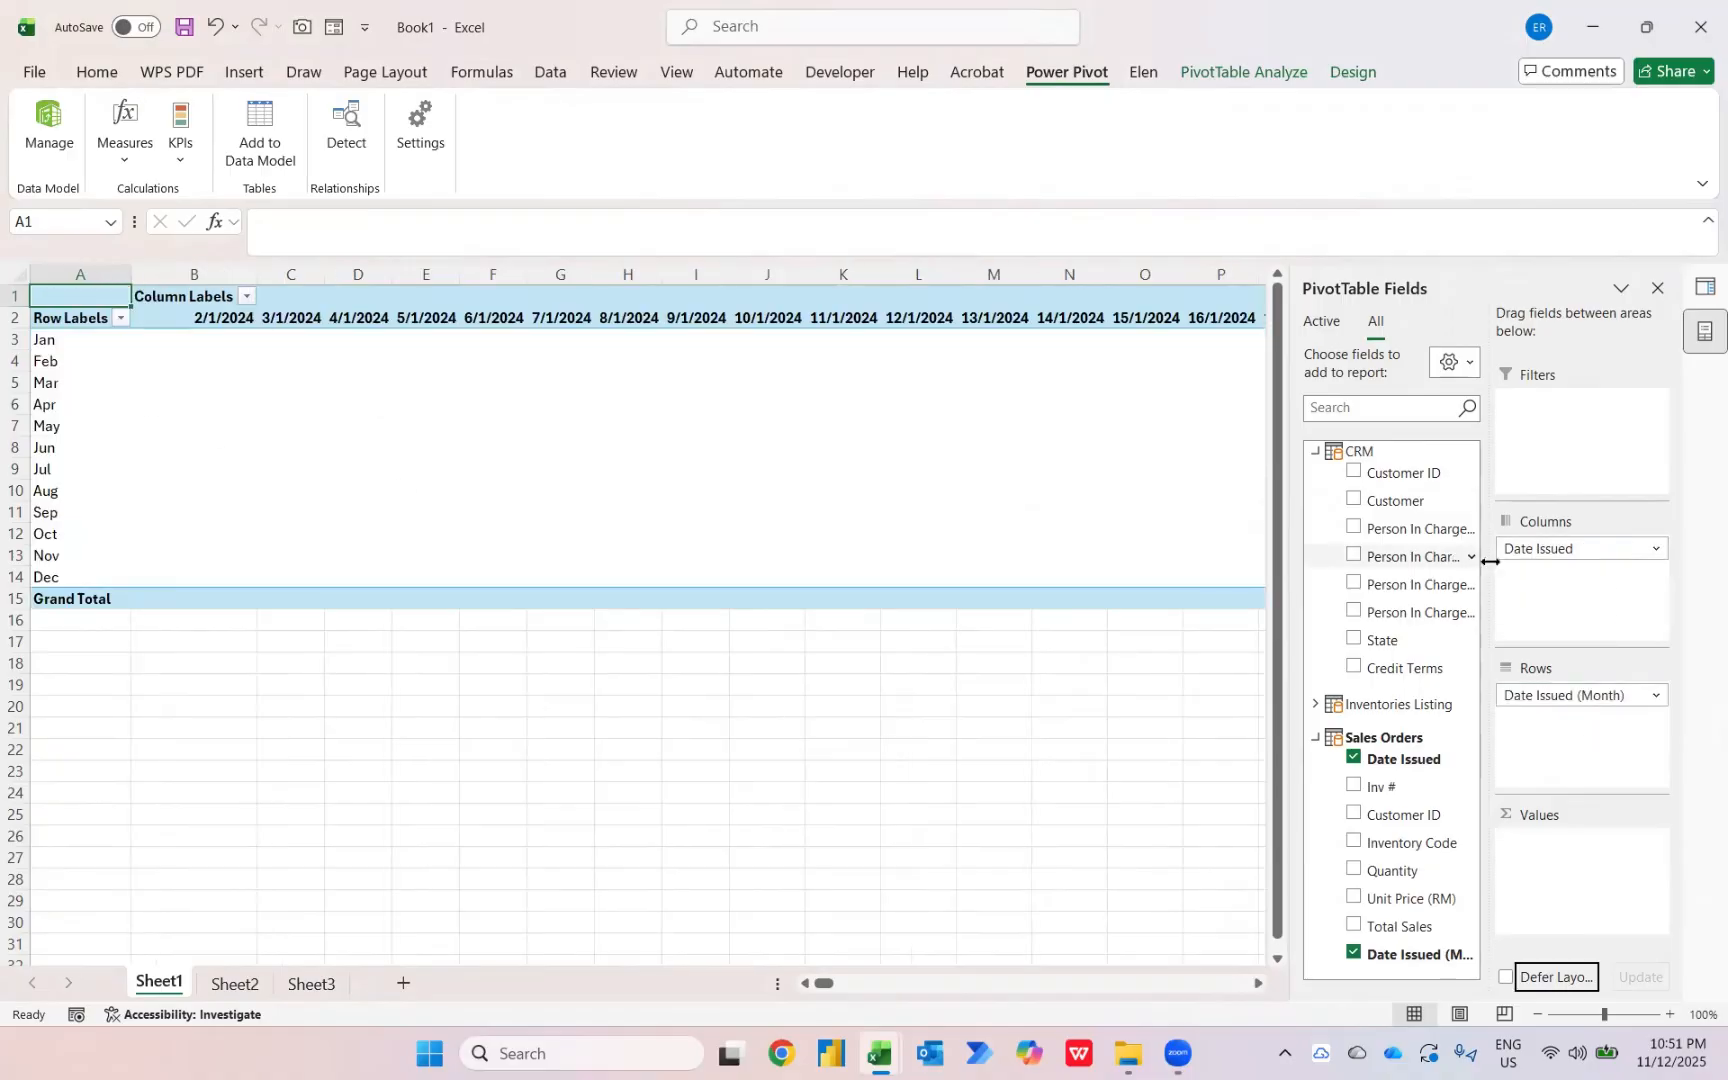
drag(1524, 548, 1360, 761)
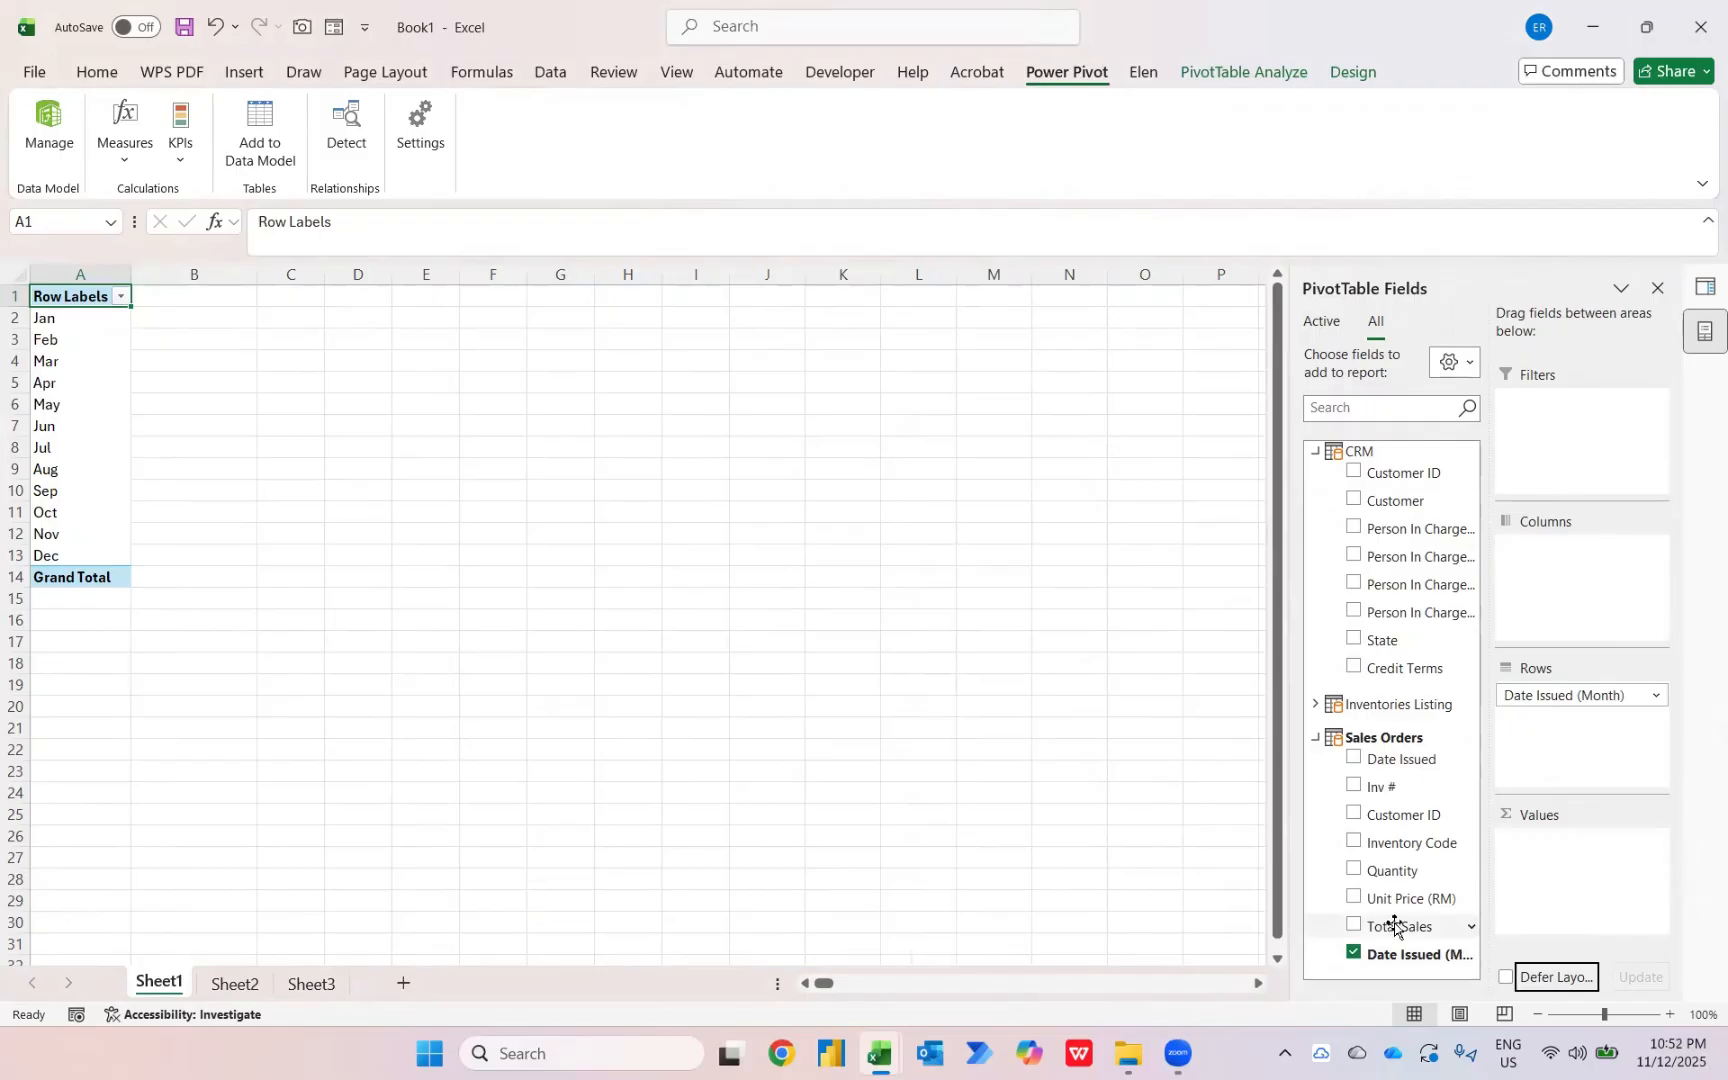
drag(1395, 926, 1551, 866)
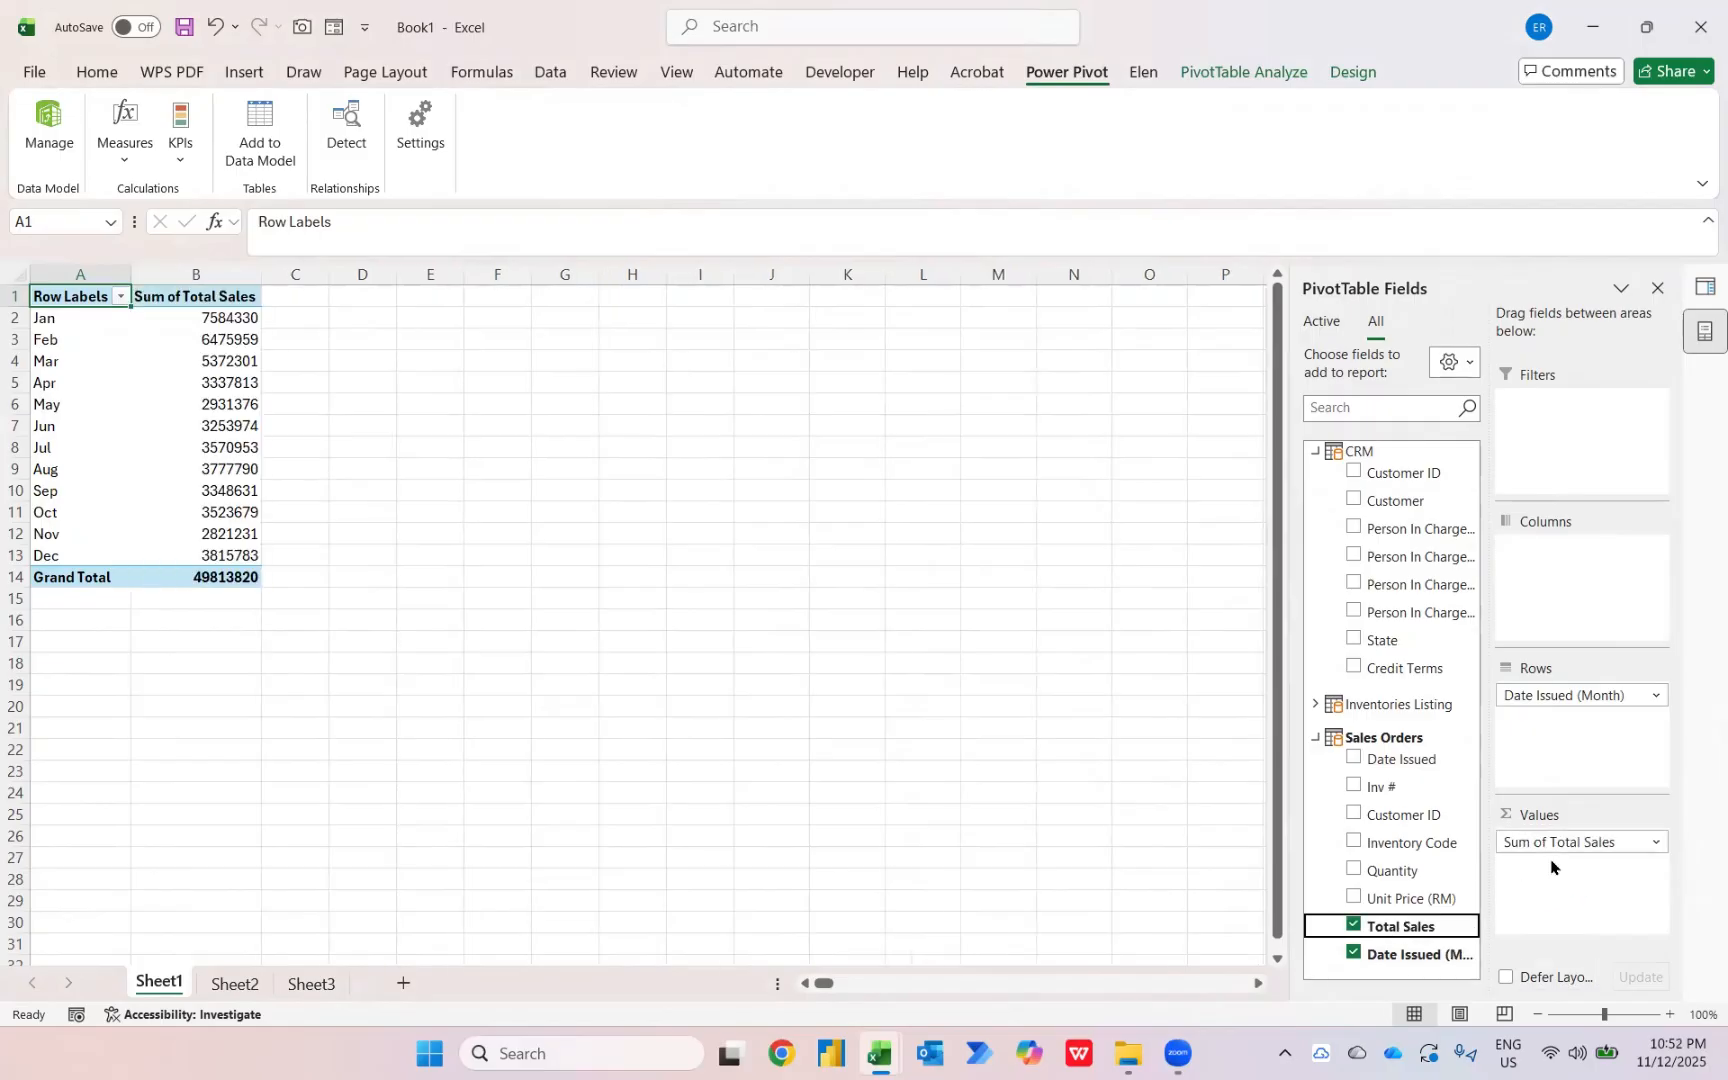
click(185, 325)
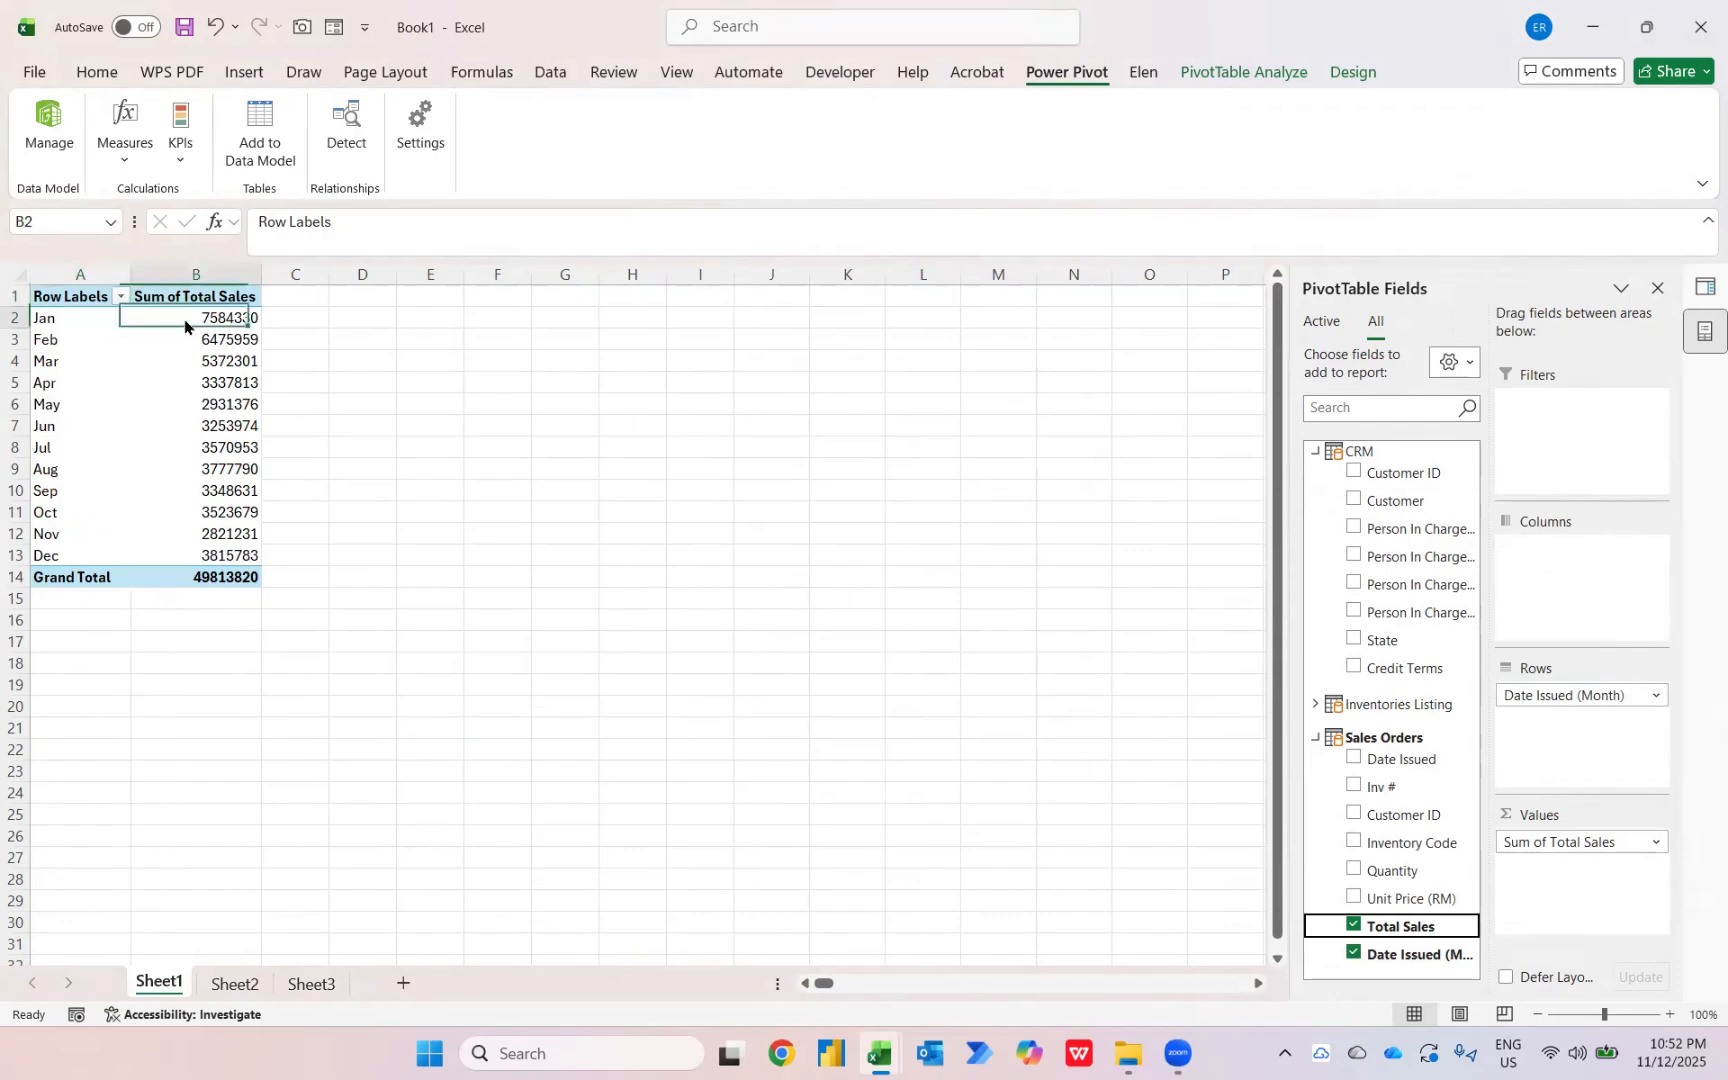
Format the Sum of Total Sales values as Number with a 1000 separator and 0 decimal places.
right_click(185, 321)
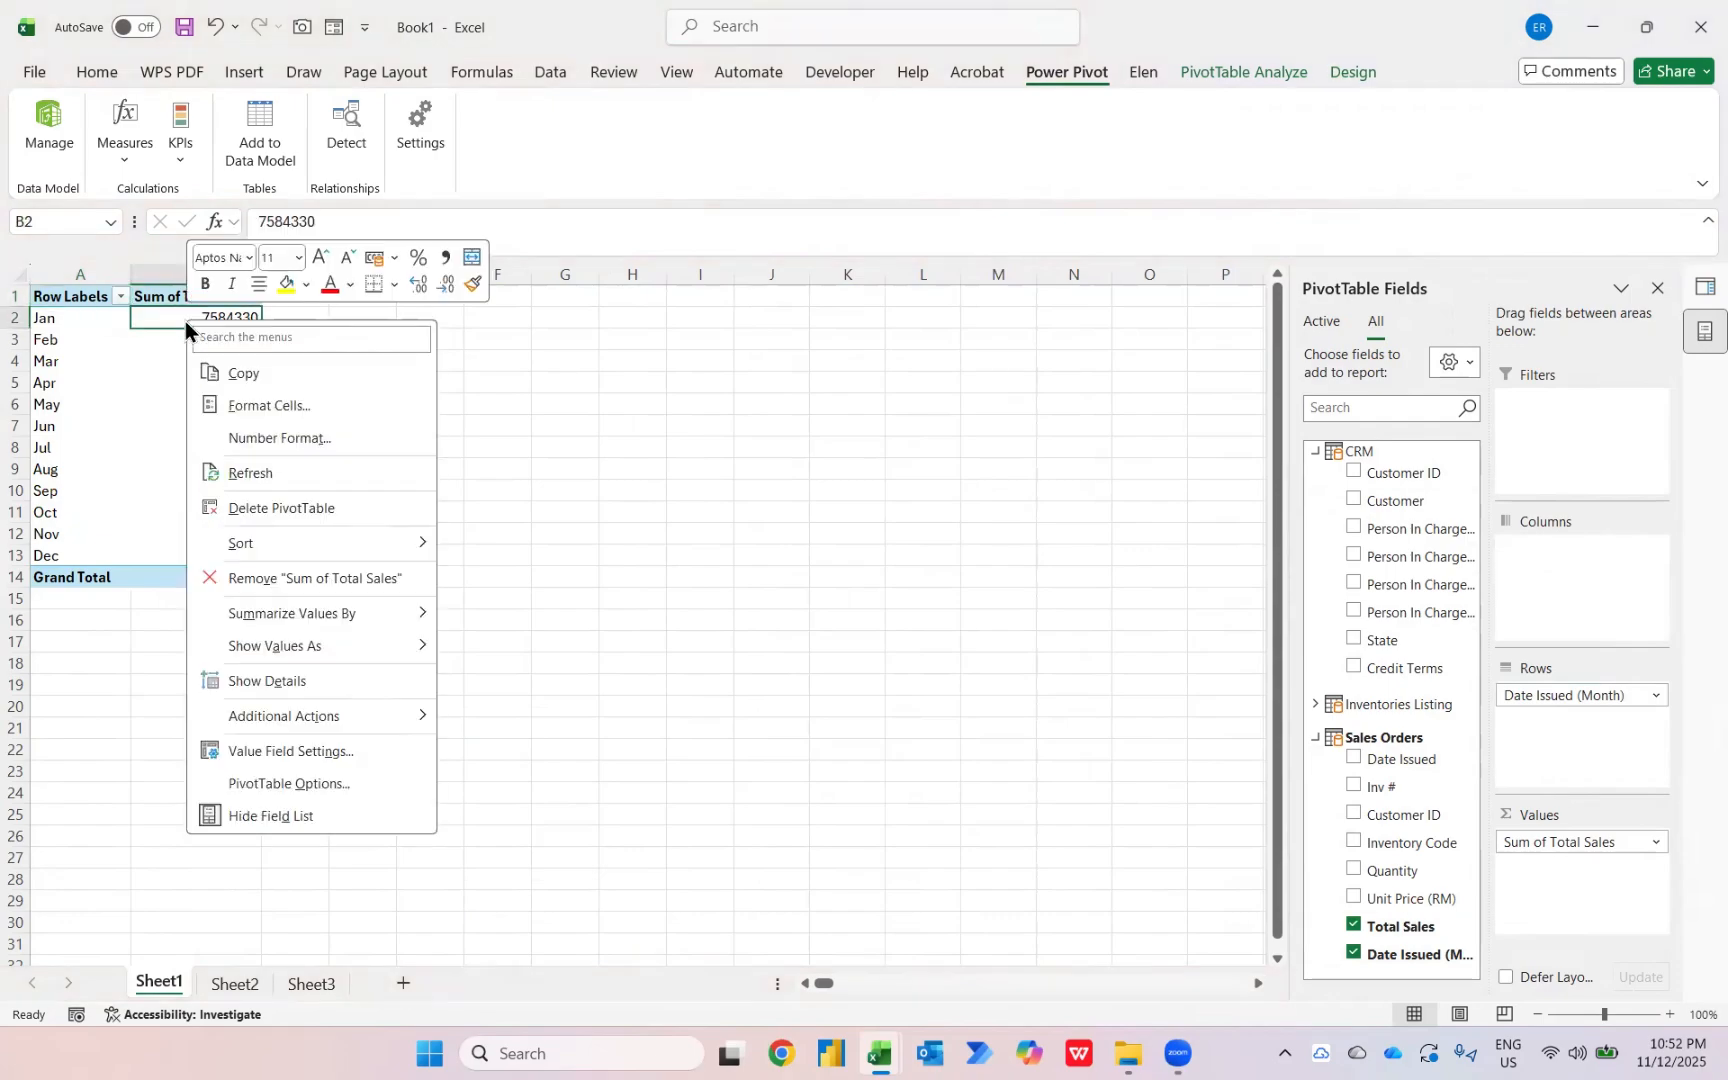
click(261, 447)
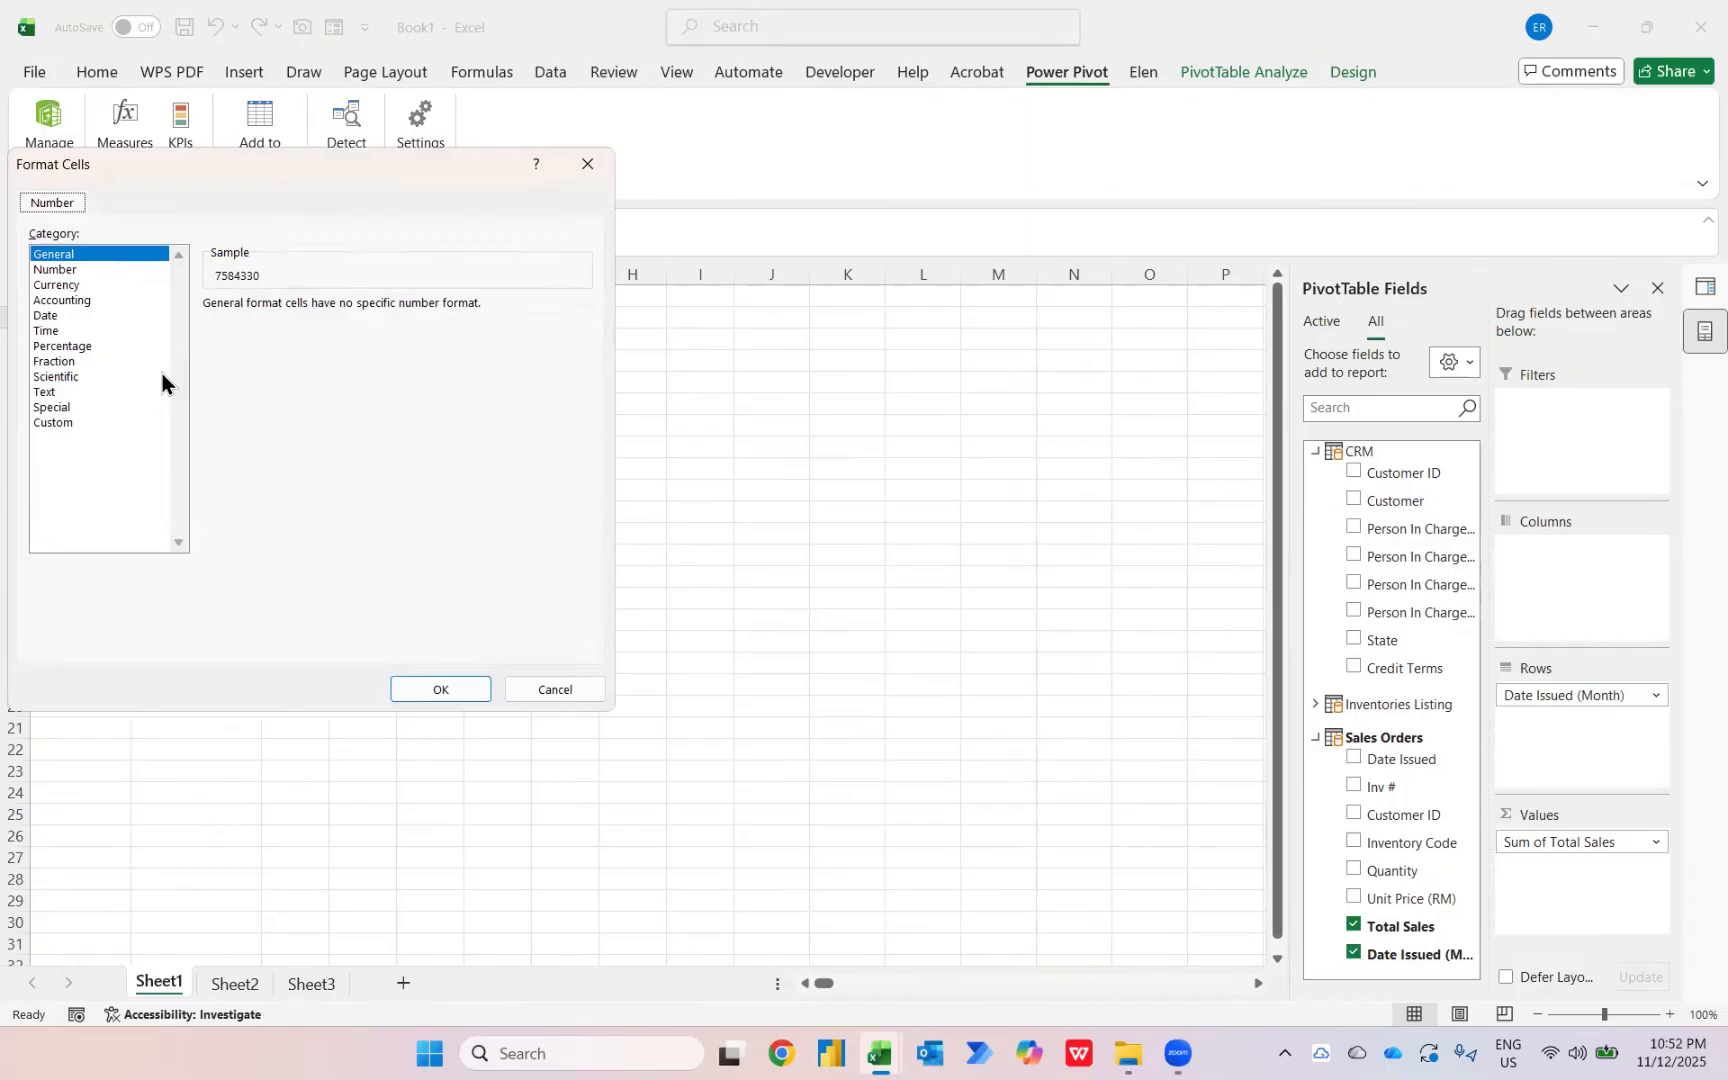
click(47, 271)
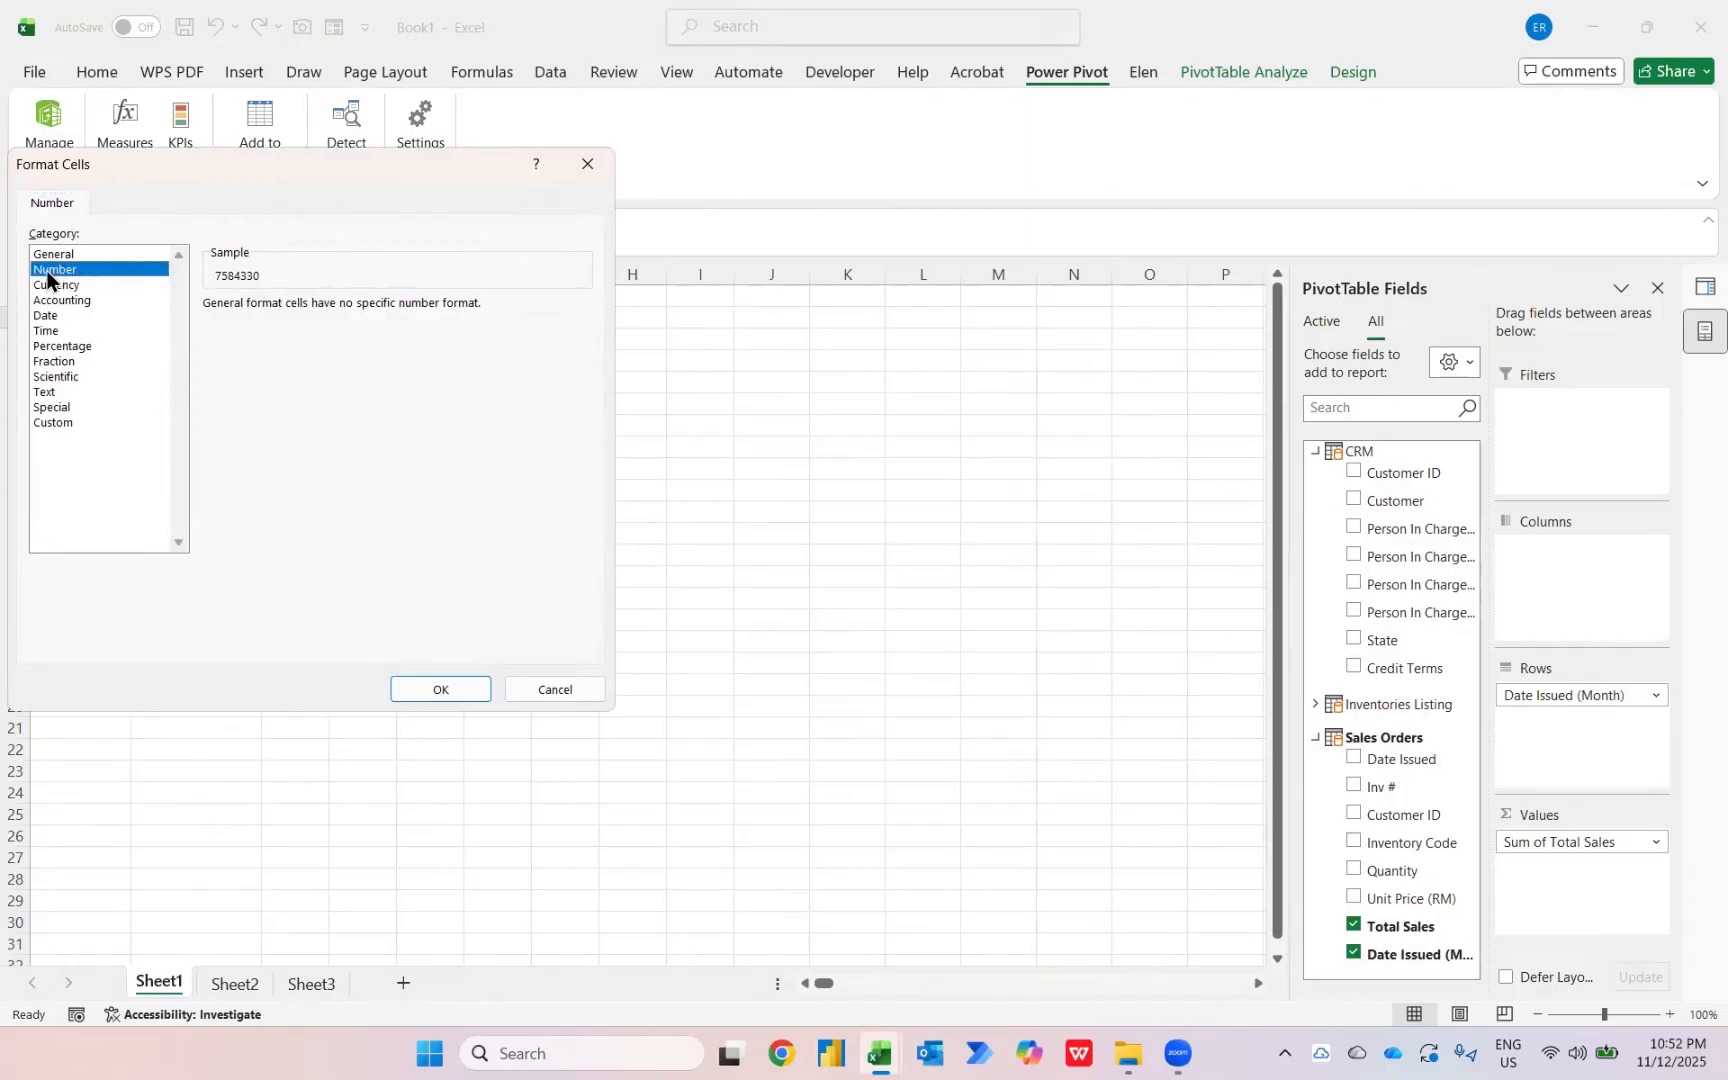
click(223, 338)
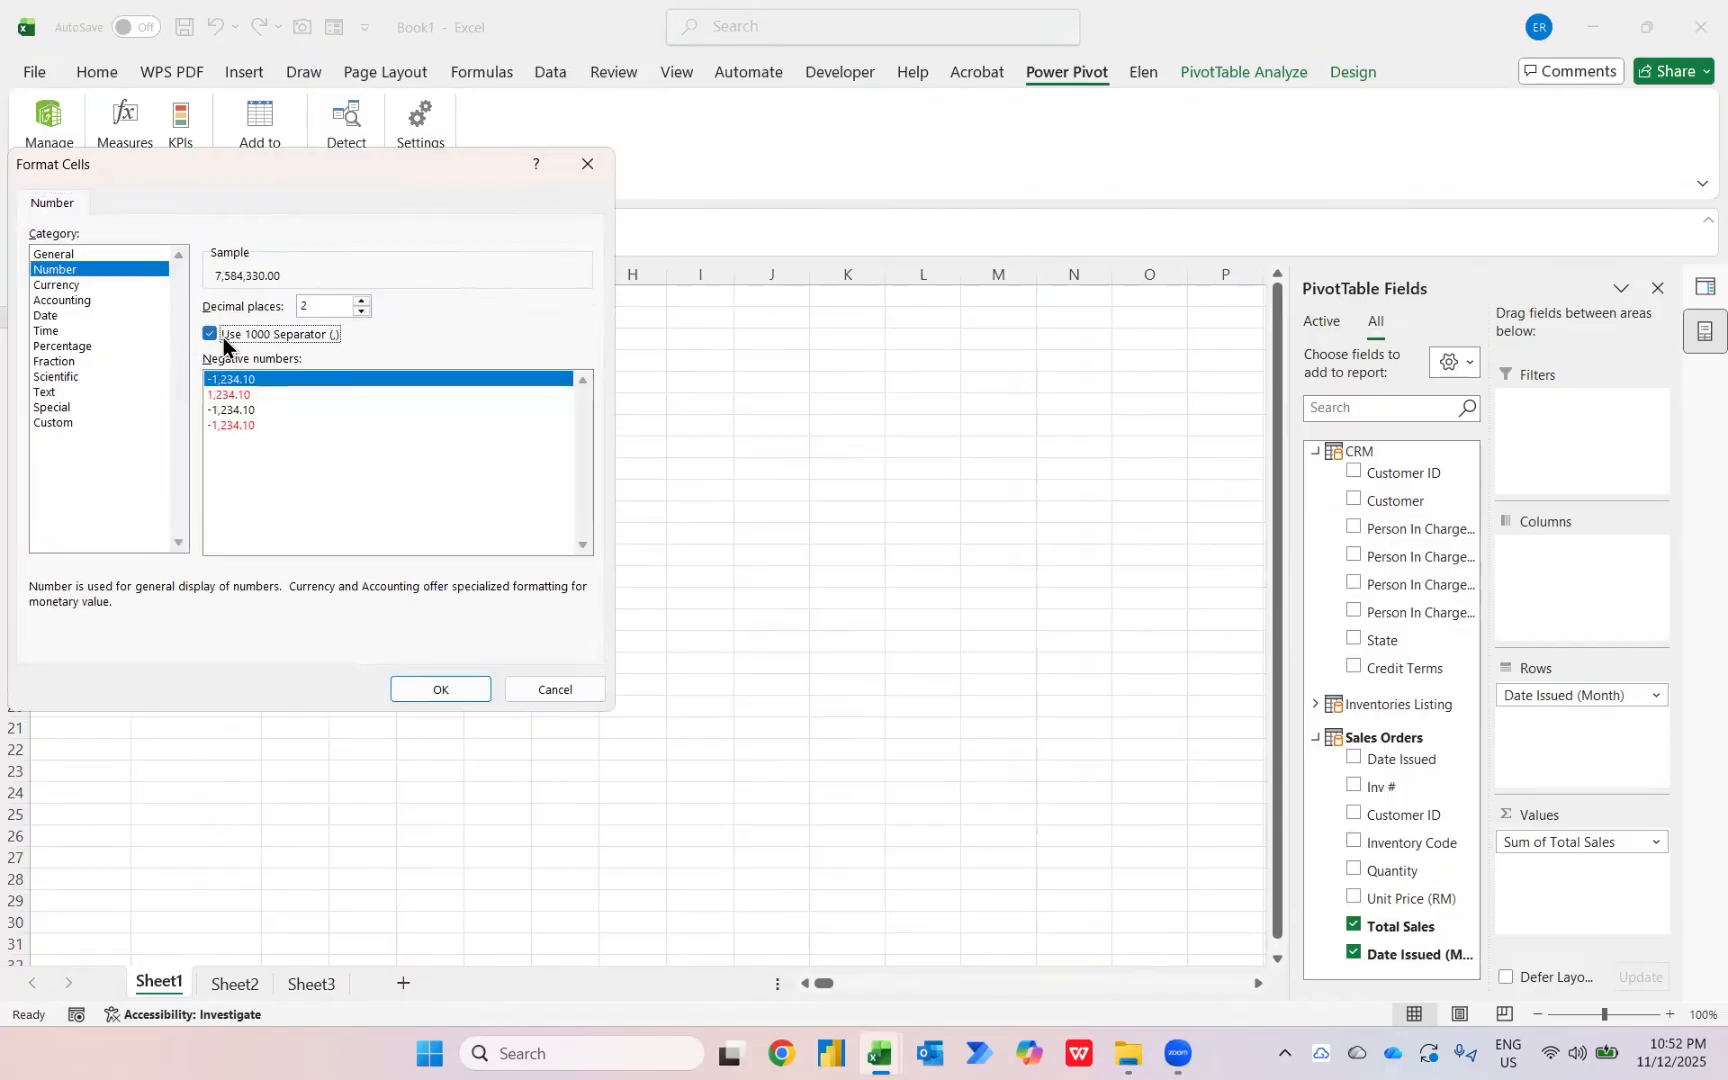
click(361, 316)
click(361, 316)
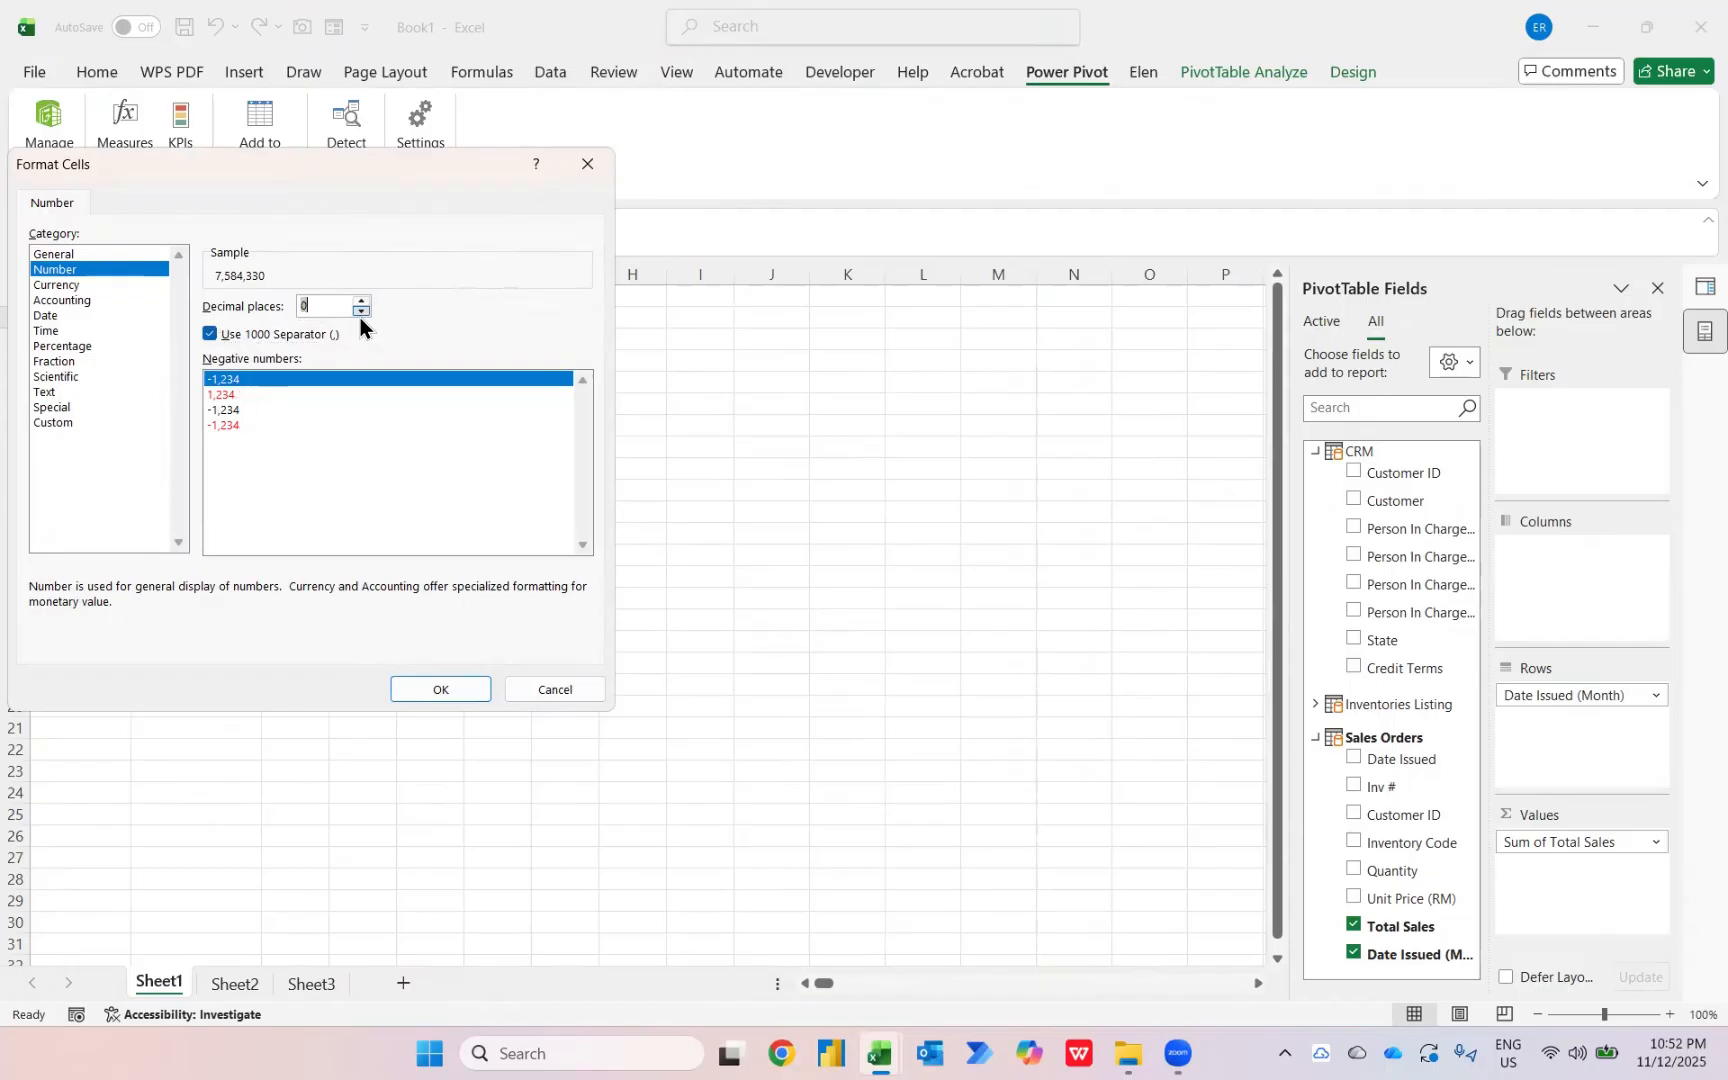
click(447, 689)
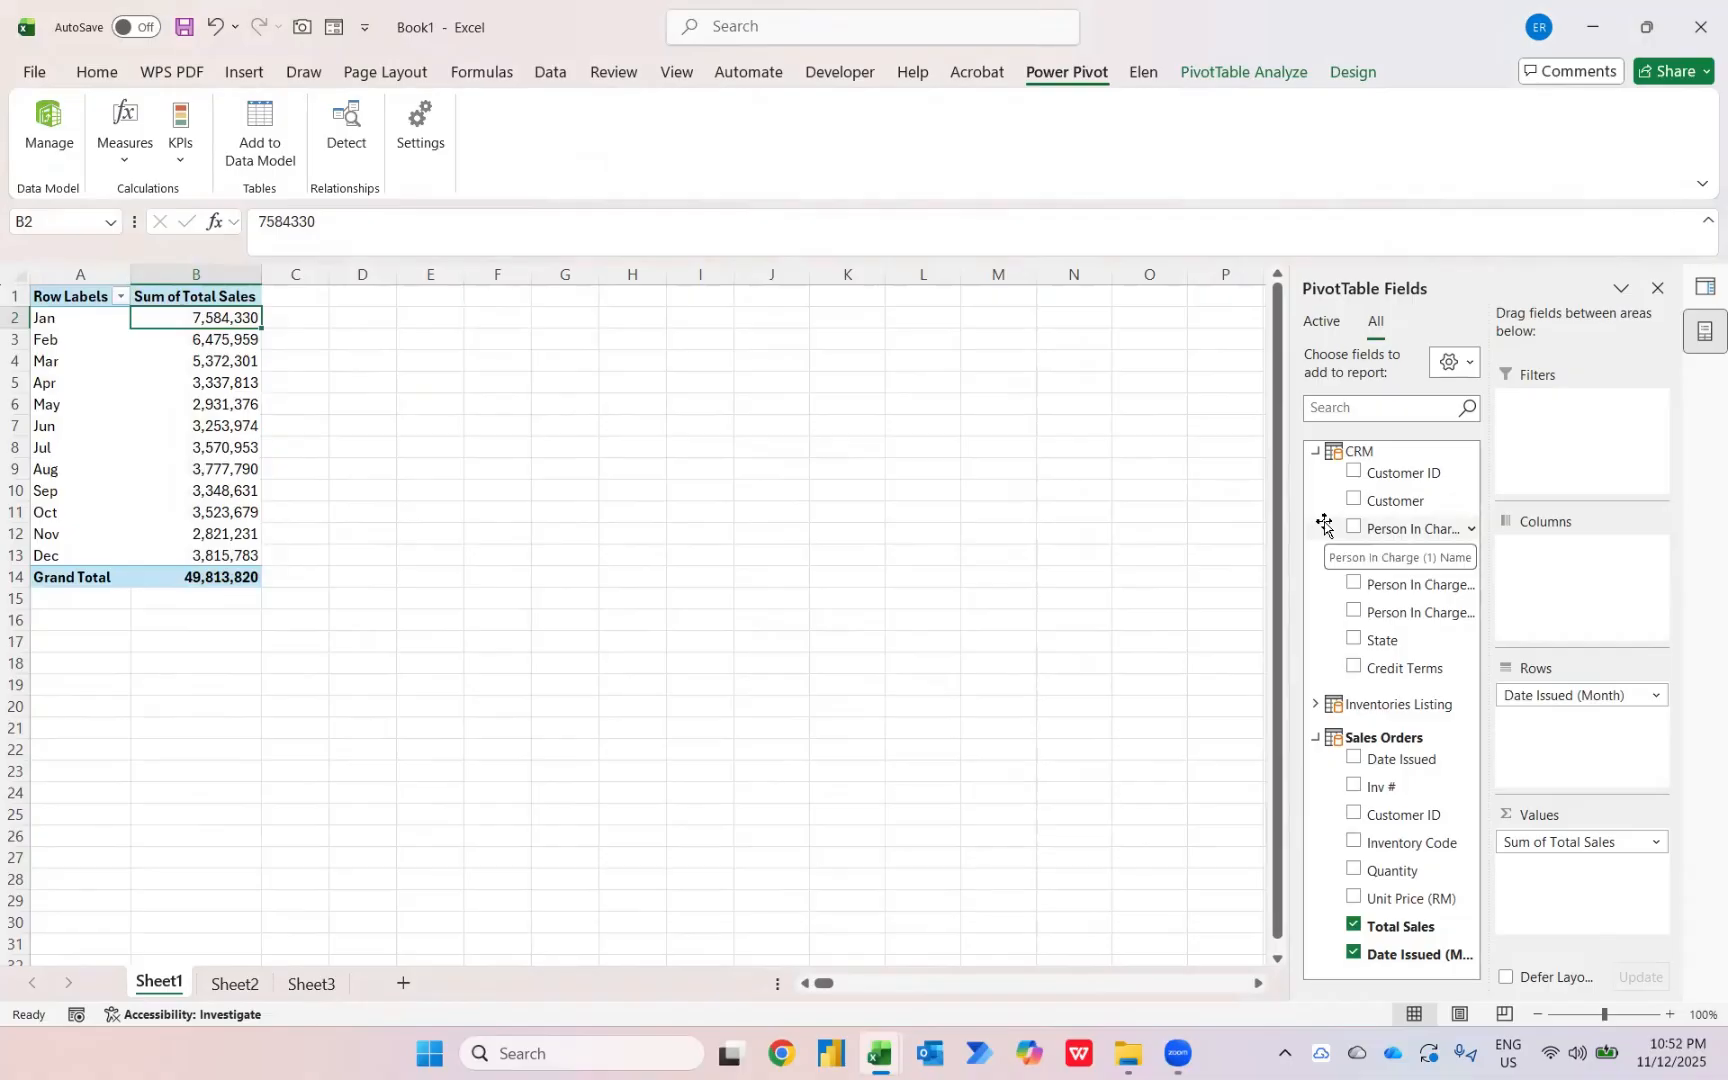
Add the CRM State field as a PivotTable filter and expand the Inventories Listing table to show its fields.
drag(1390, 641, 1547, 430)
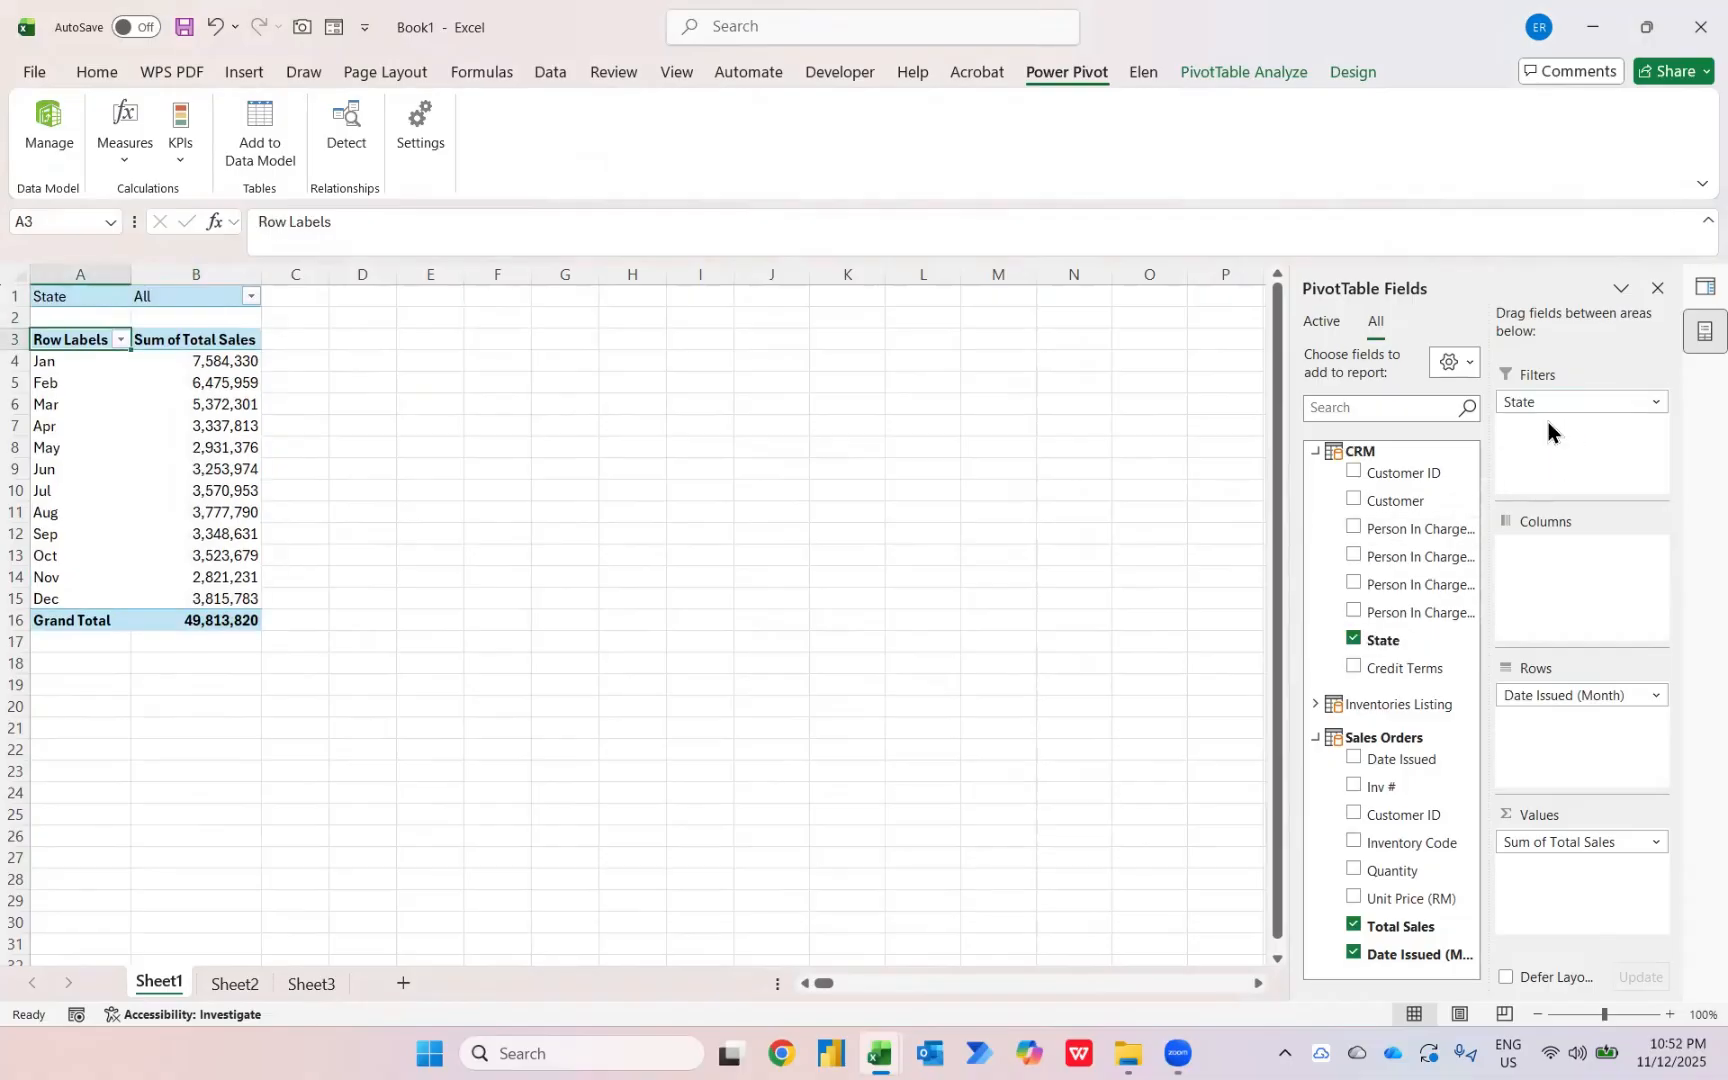
click(1315, 706)
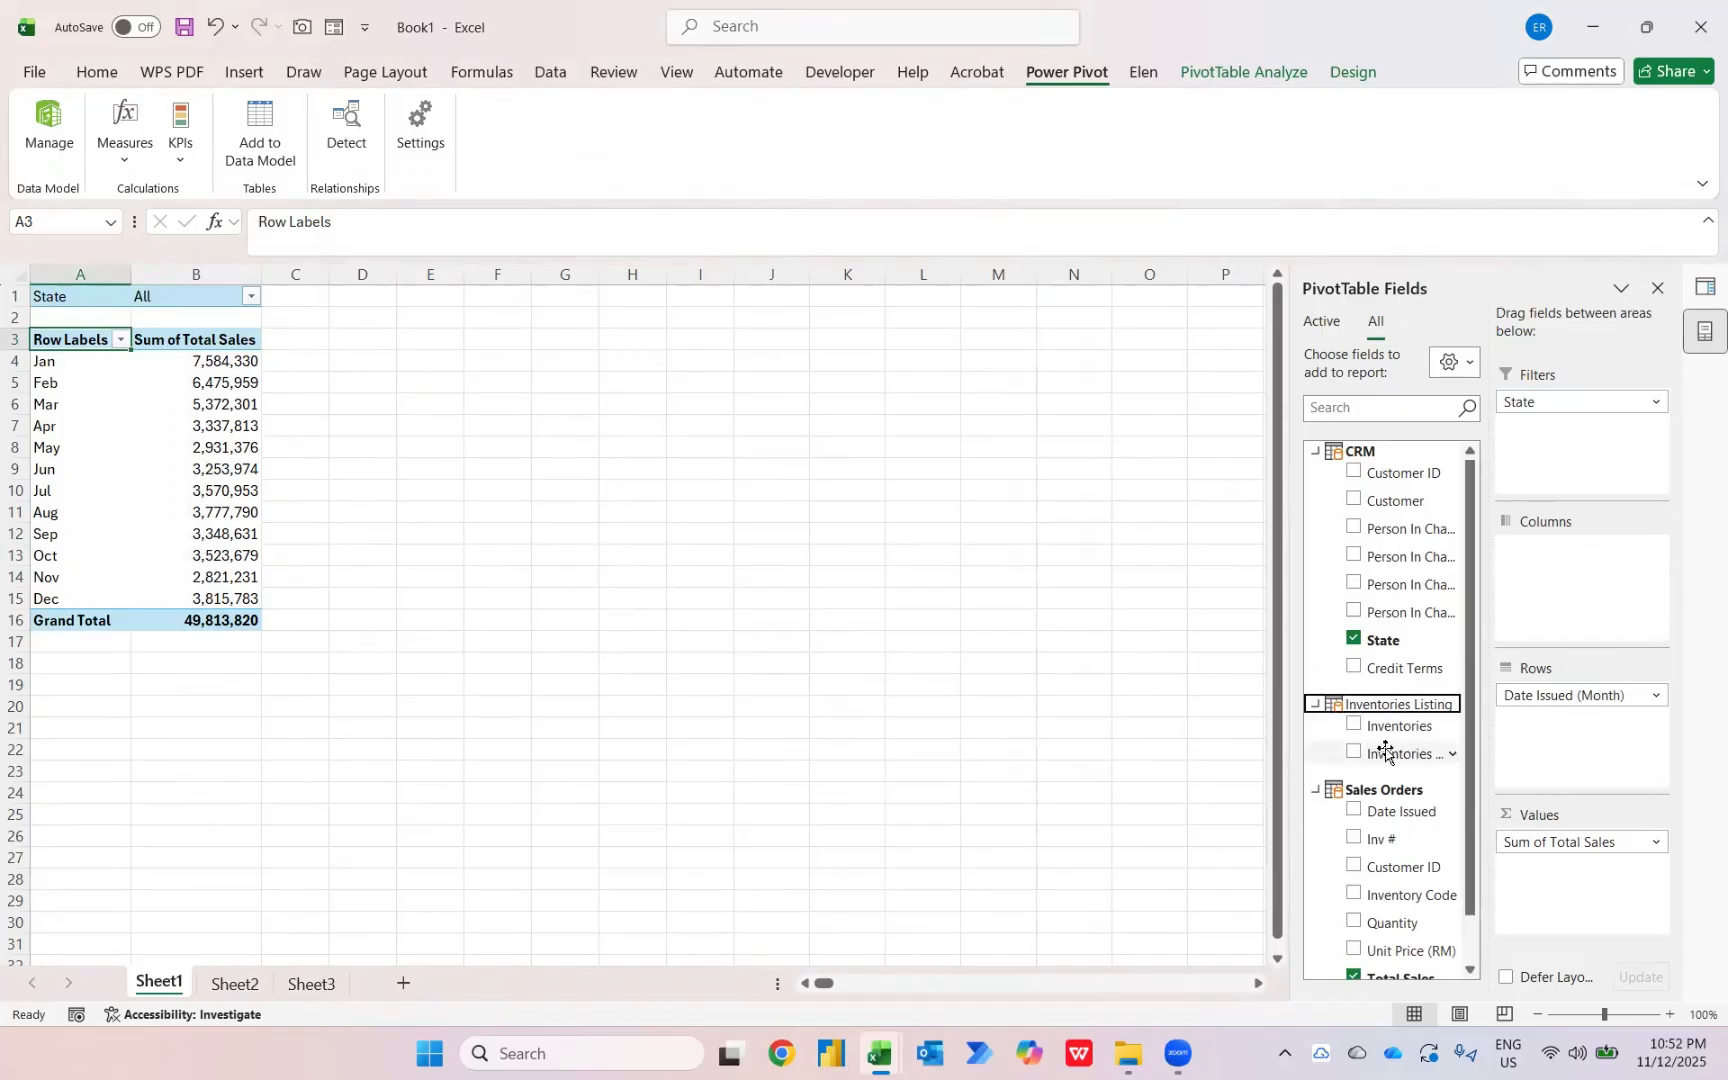